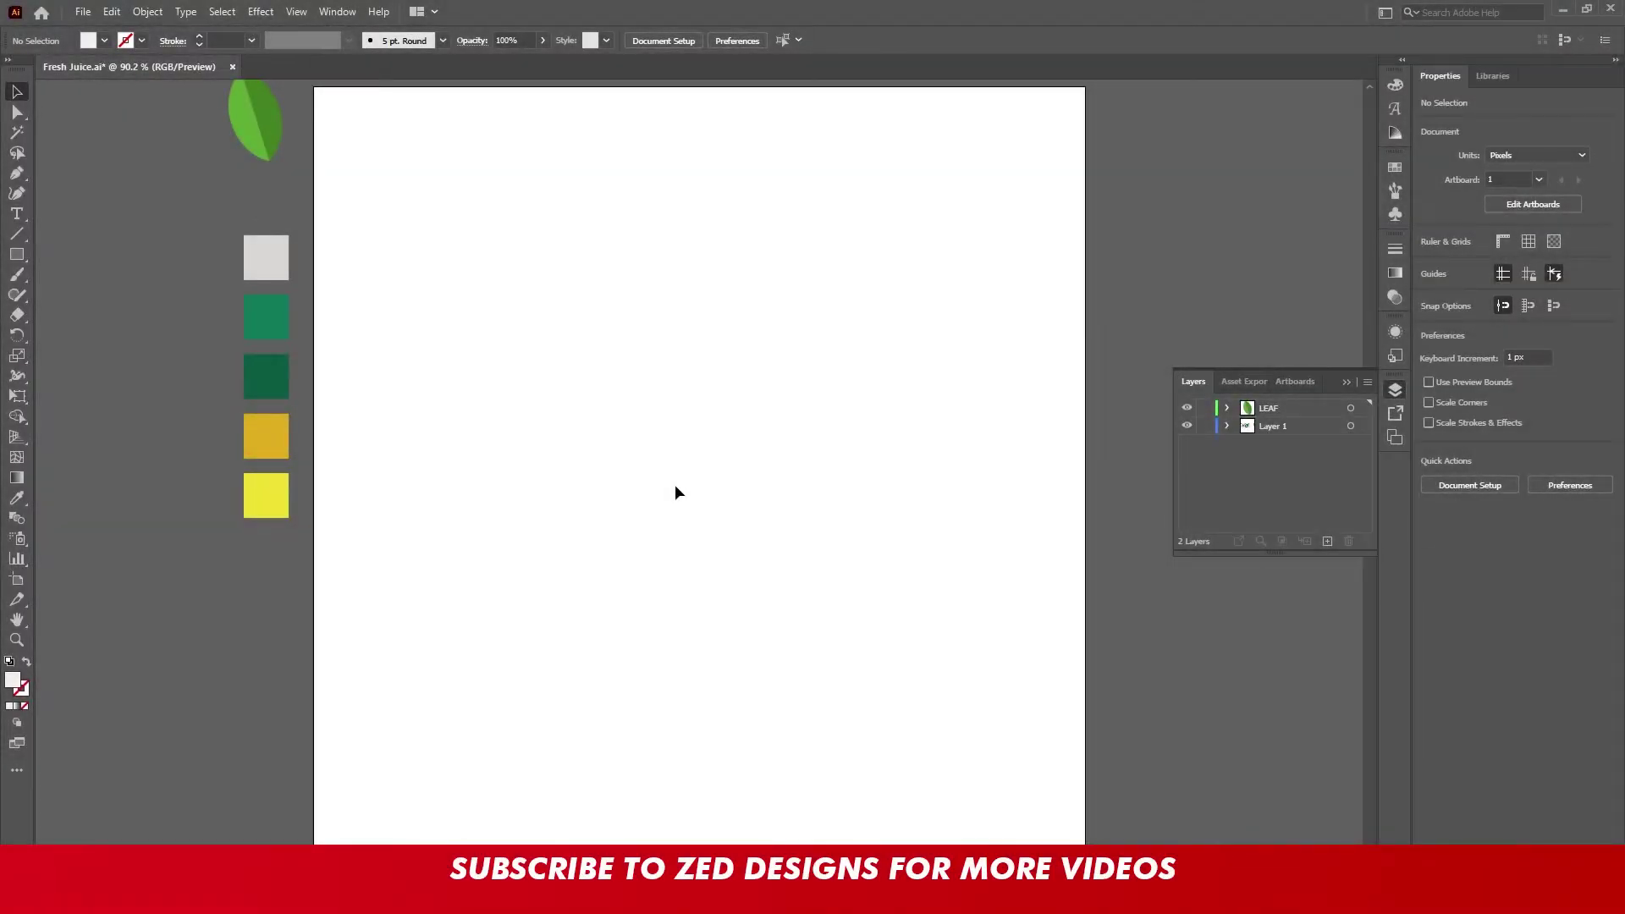
Create a new layer named bg and move it to the bottom of the layer stack
click(1327, 541)
text(bg)
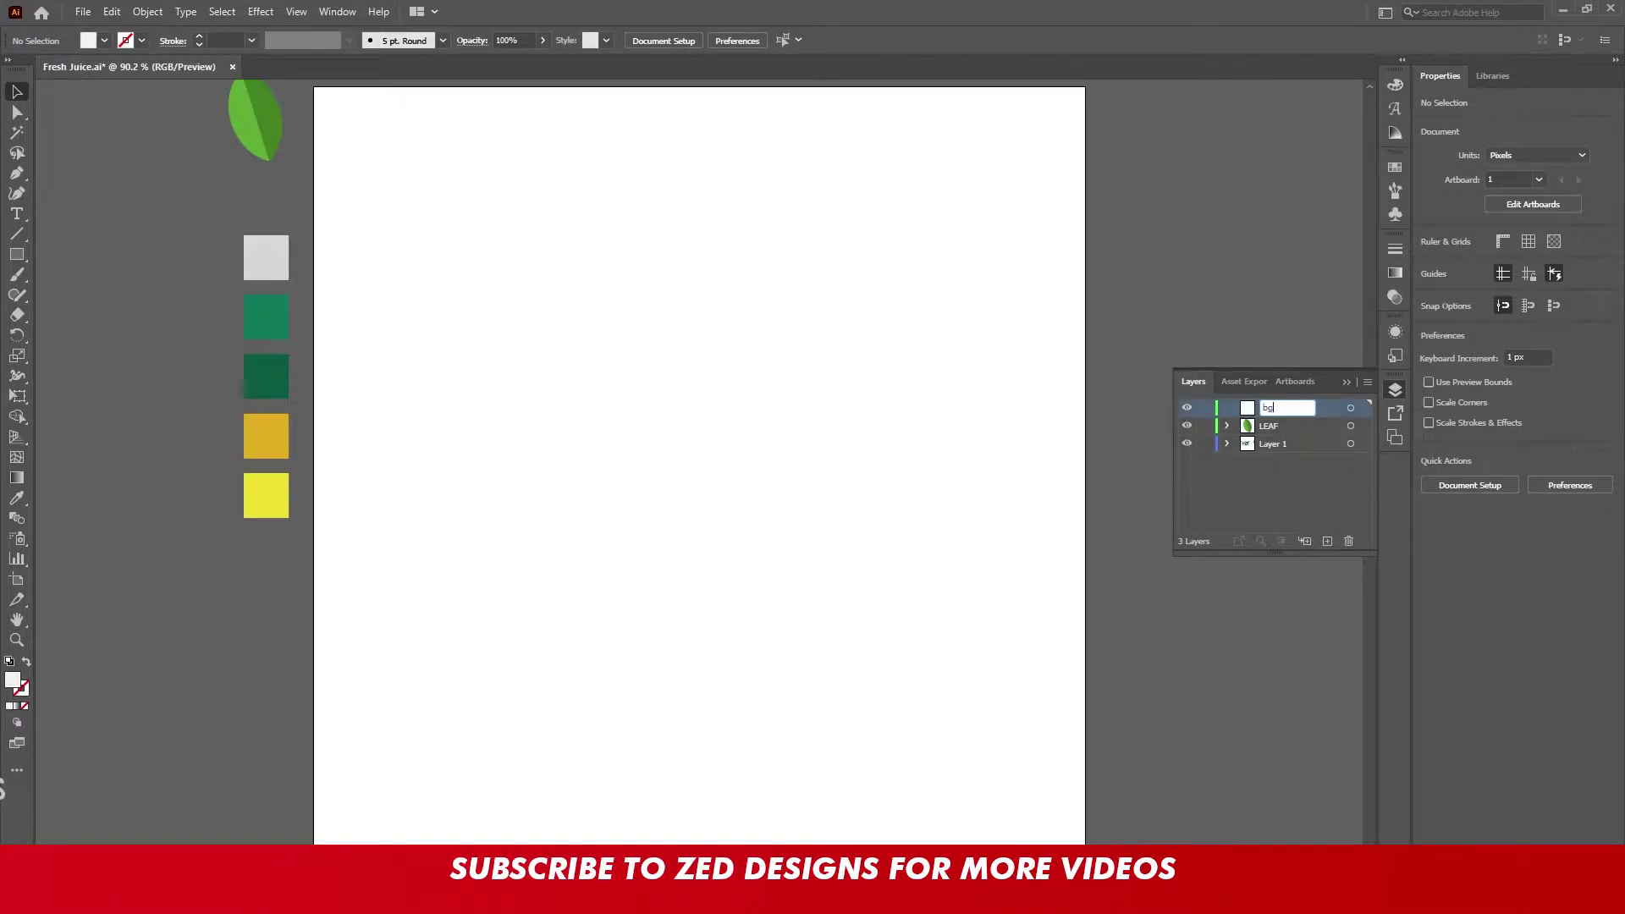
key(Return)
drag(1281, 408, 1279, 474)
Draw an 800 × 800 px rectangle centred on the artboard
click(17, 254)
click(634, 376)
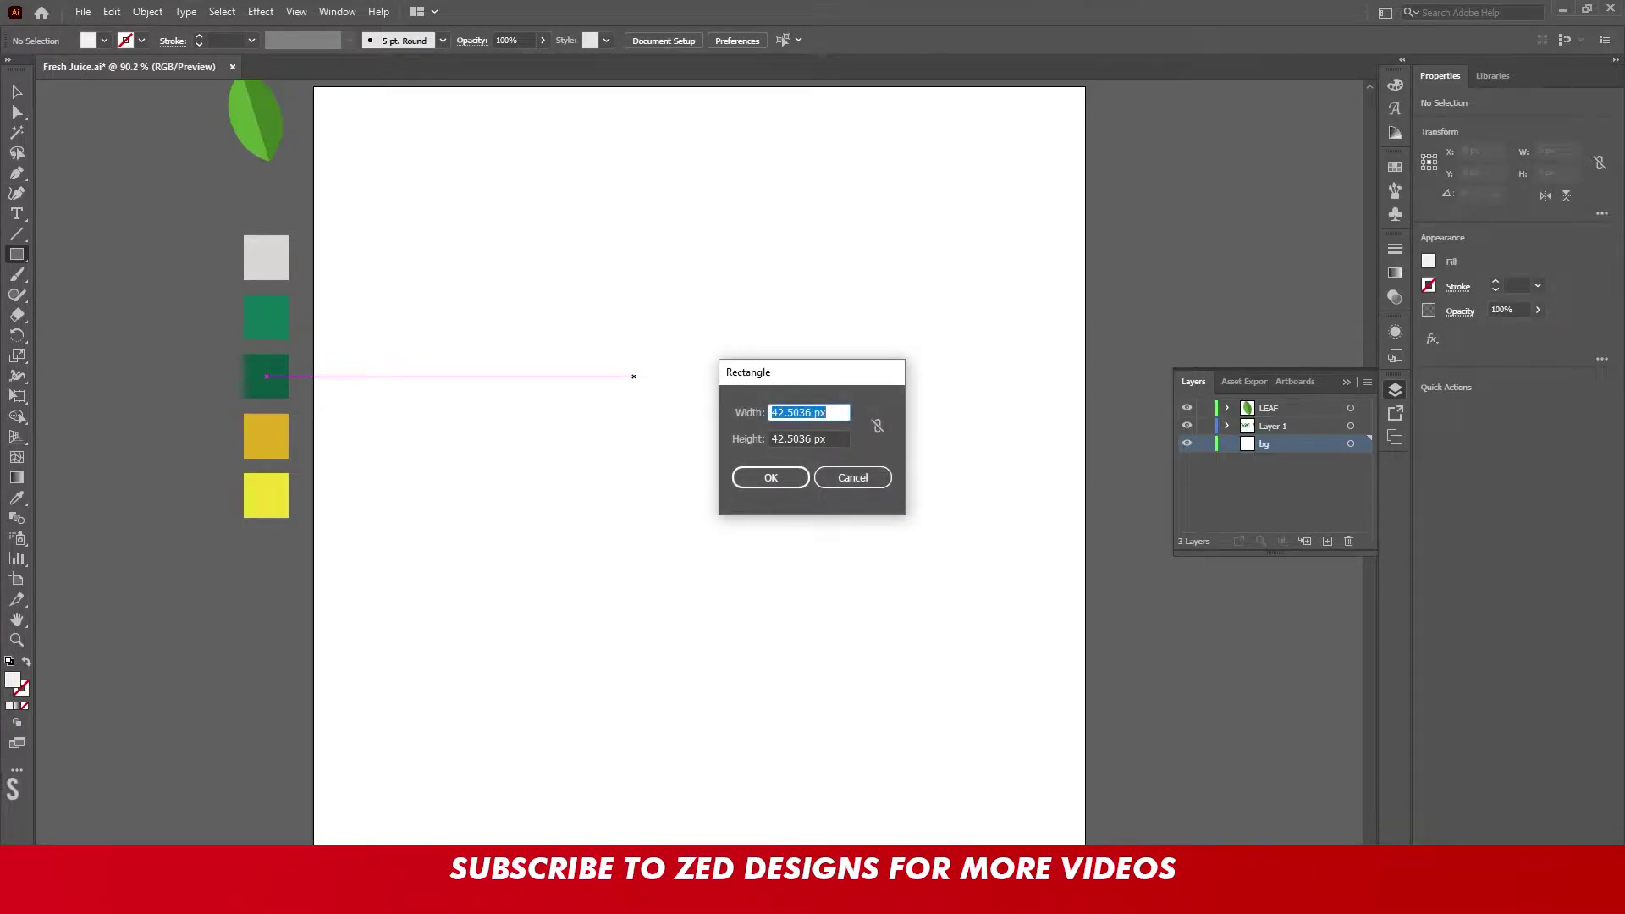
text(800)
key(Tab)
text(800)
key(Return)
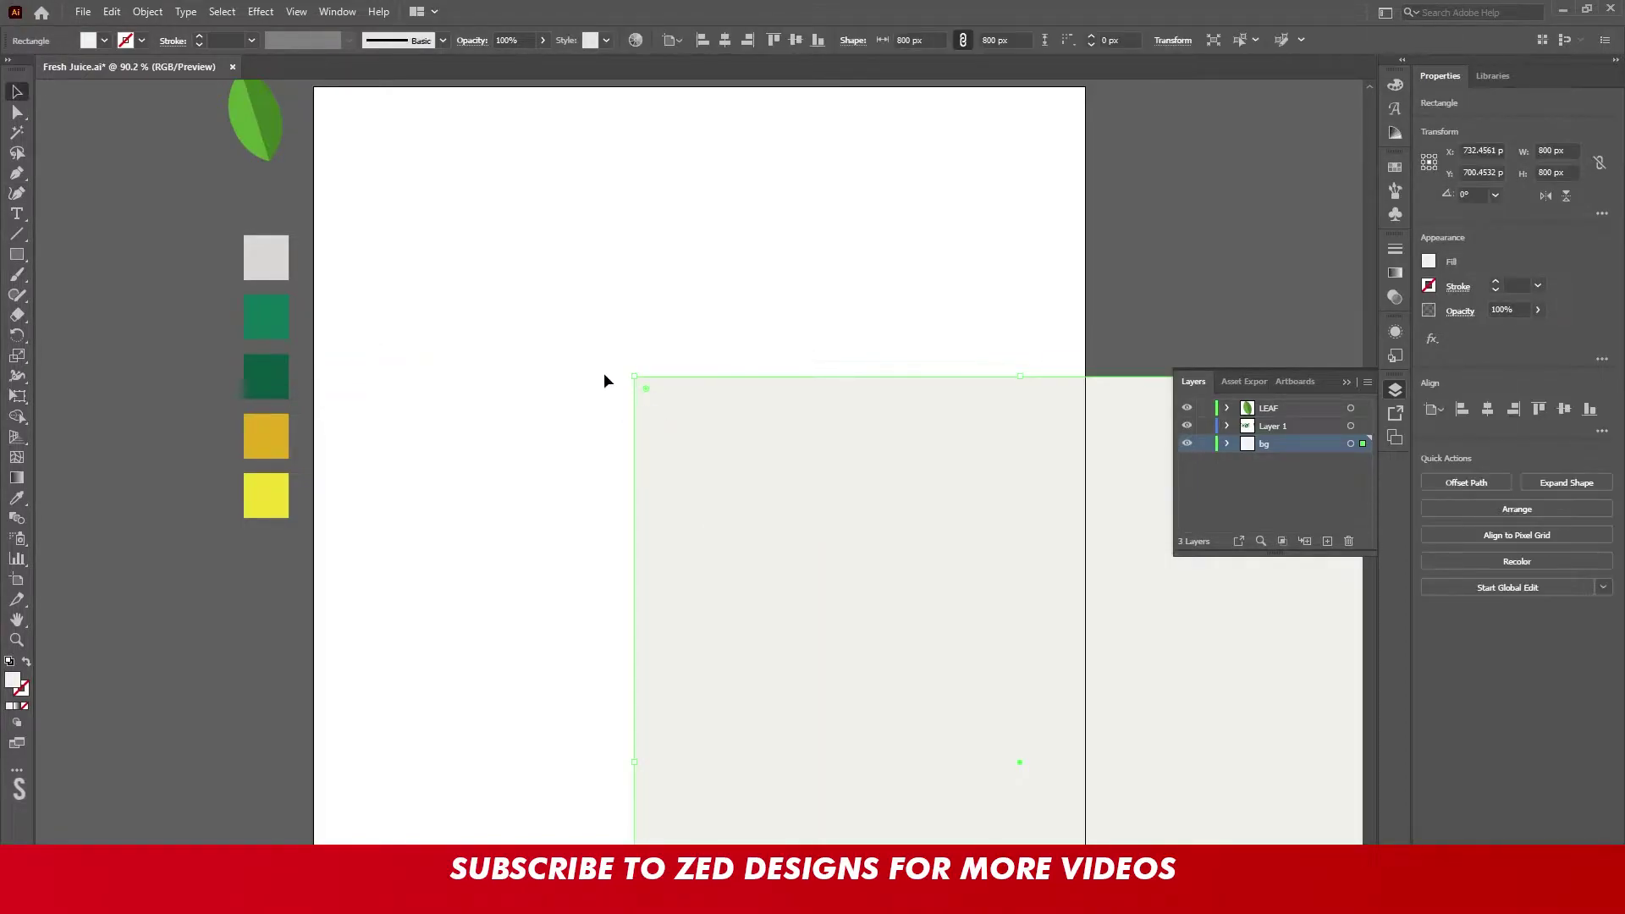
click(724, 40)
click(801, 37)
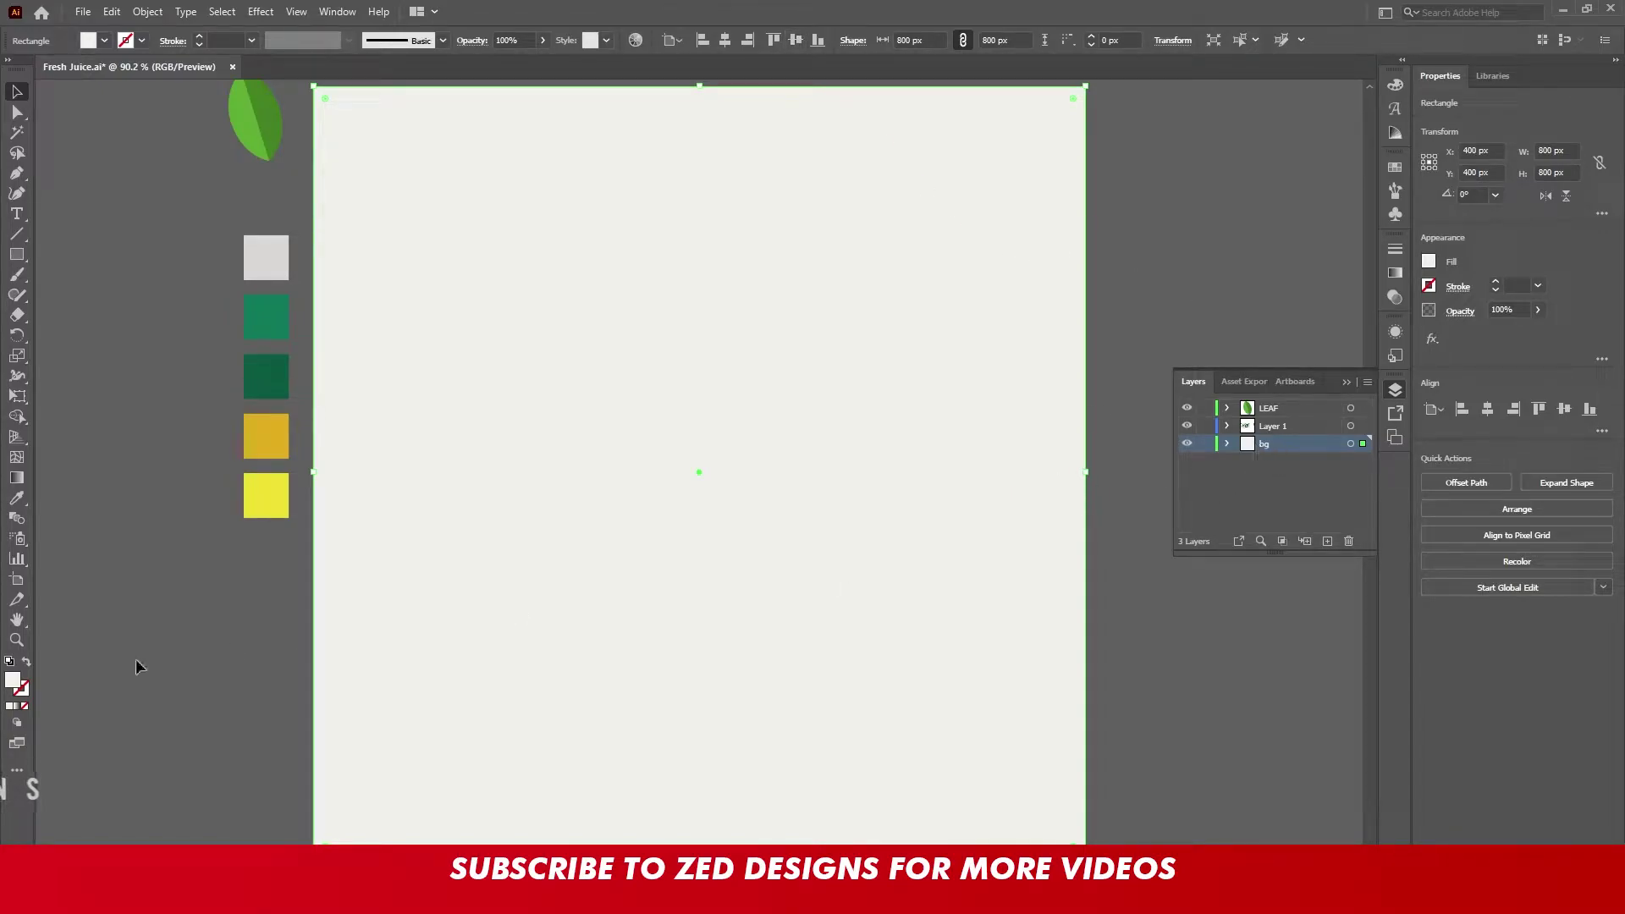
Fill the rectangle with off-white F0F1EC and deselect it
double_click(13, 680)
click(1262, 459)
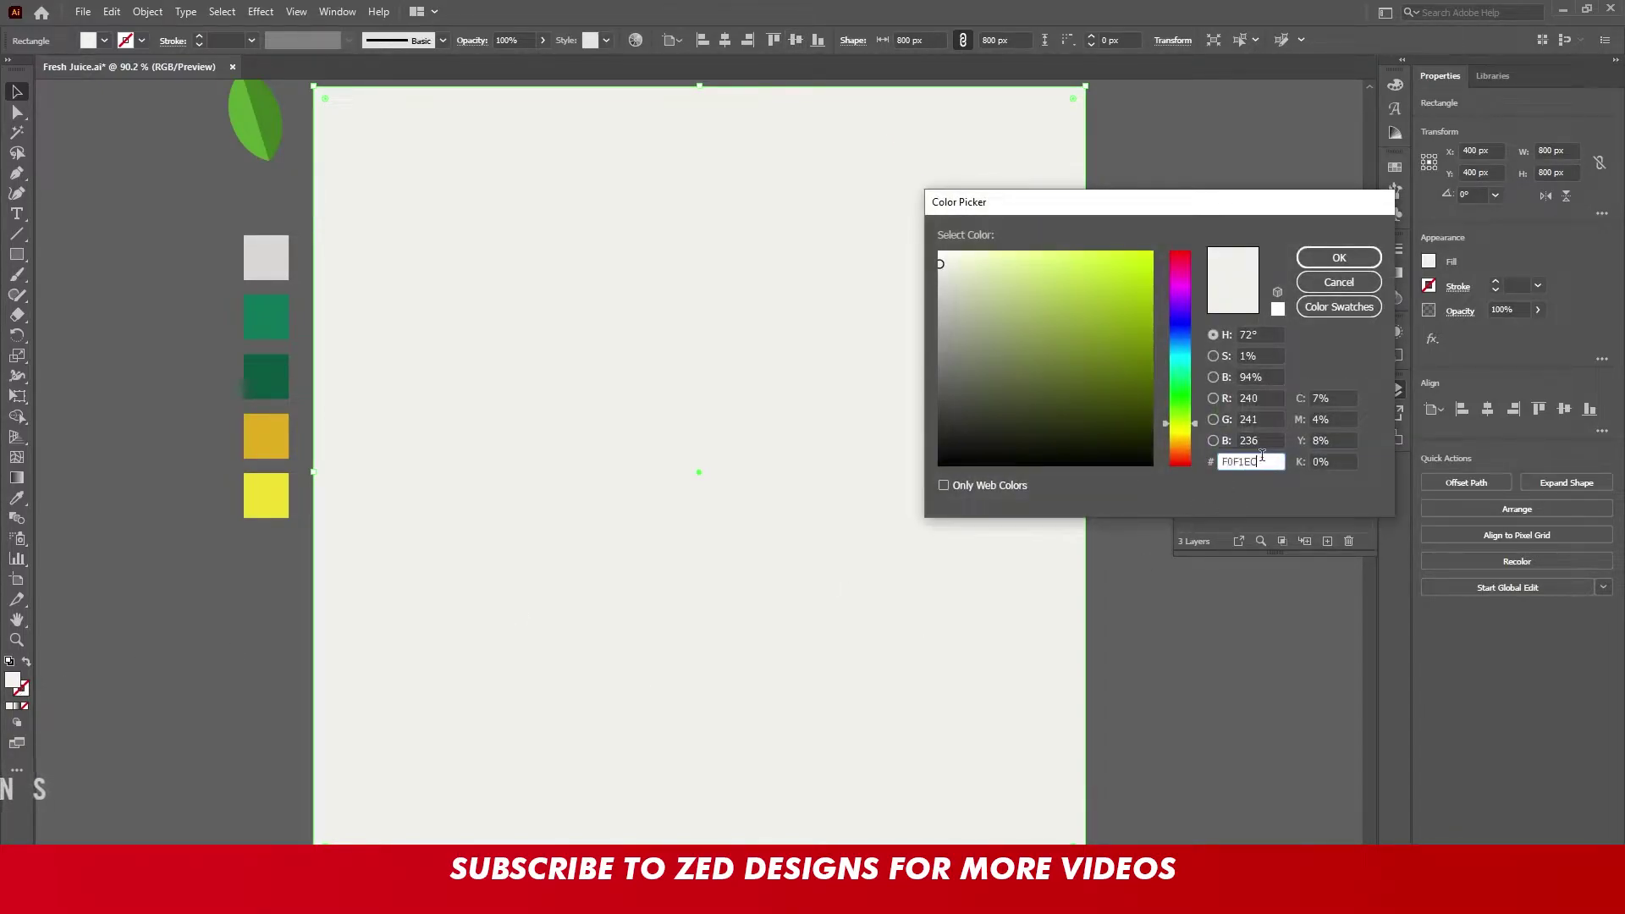
click(1339, 284)
click(1156, 225)
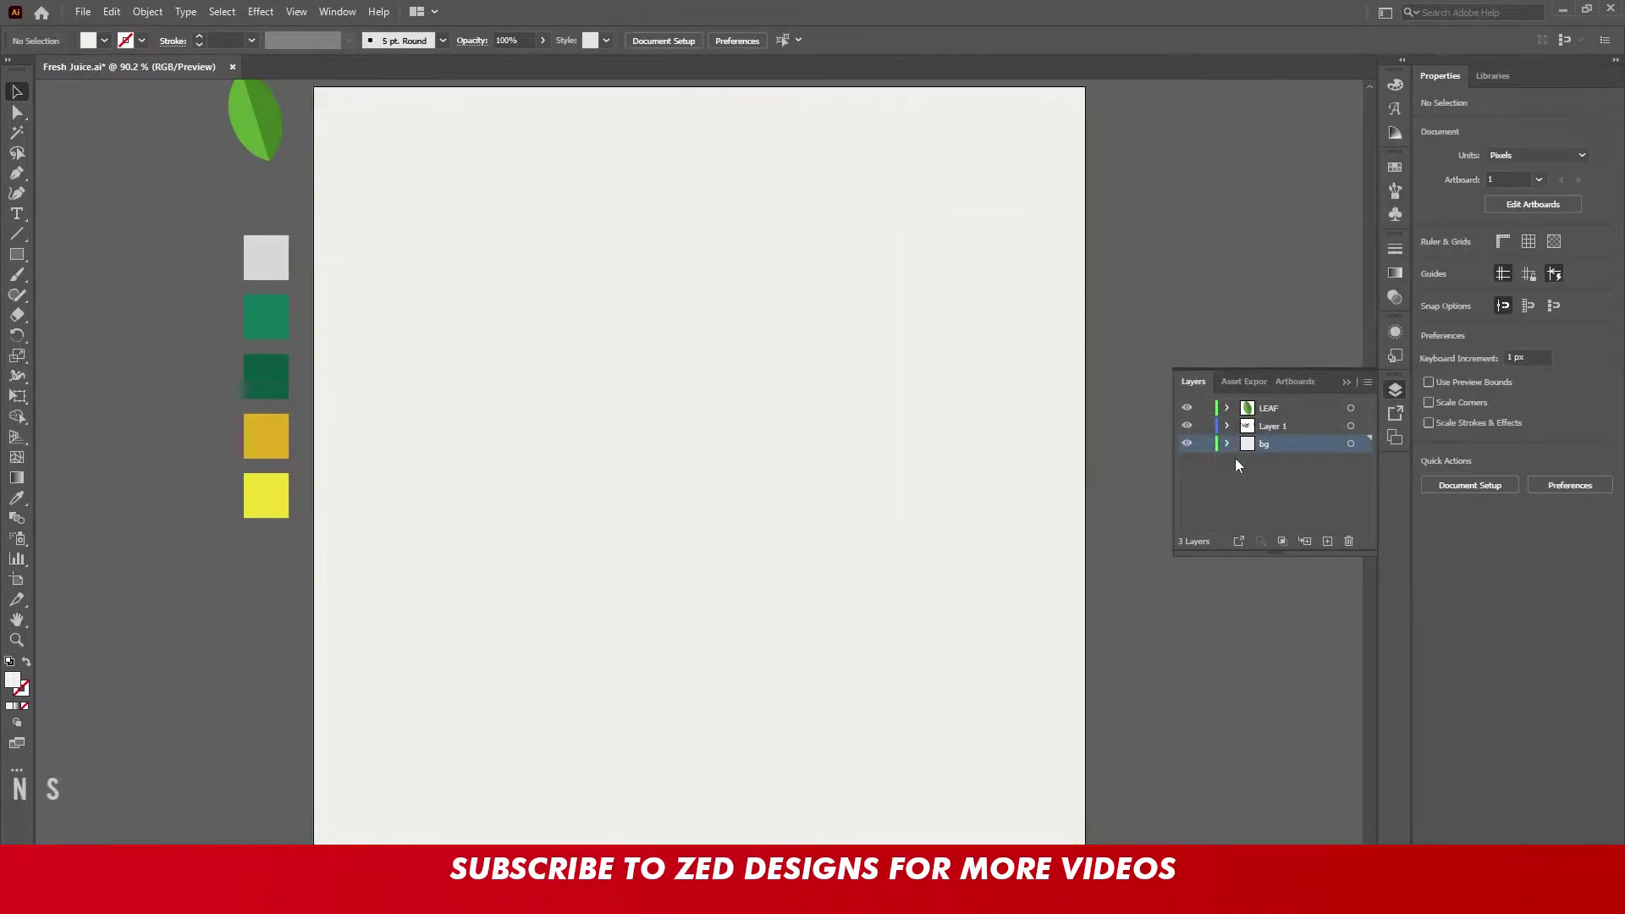
Add a new layer and type FRESH on the artboard
click(1297, 411)
click(1327, 541)
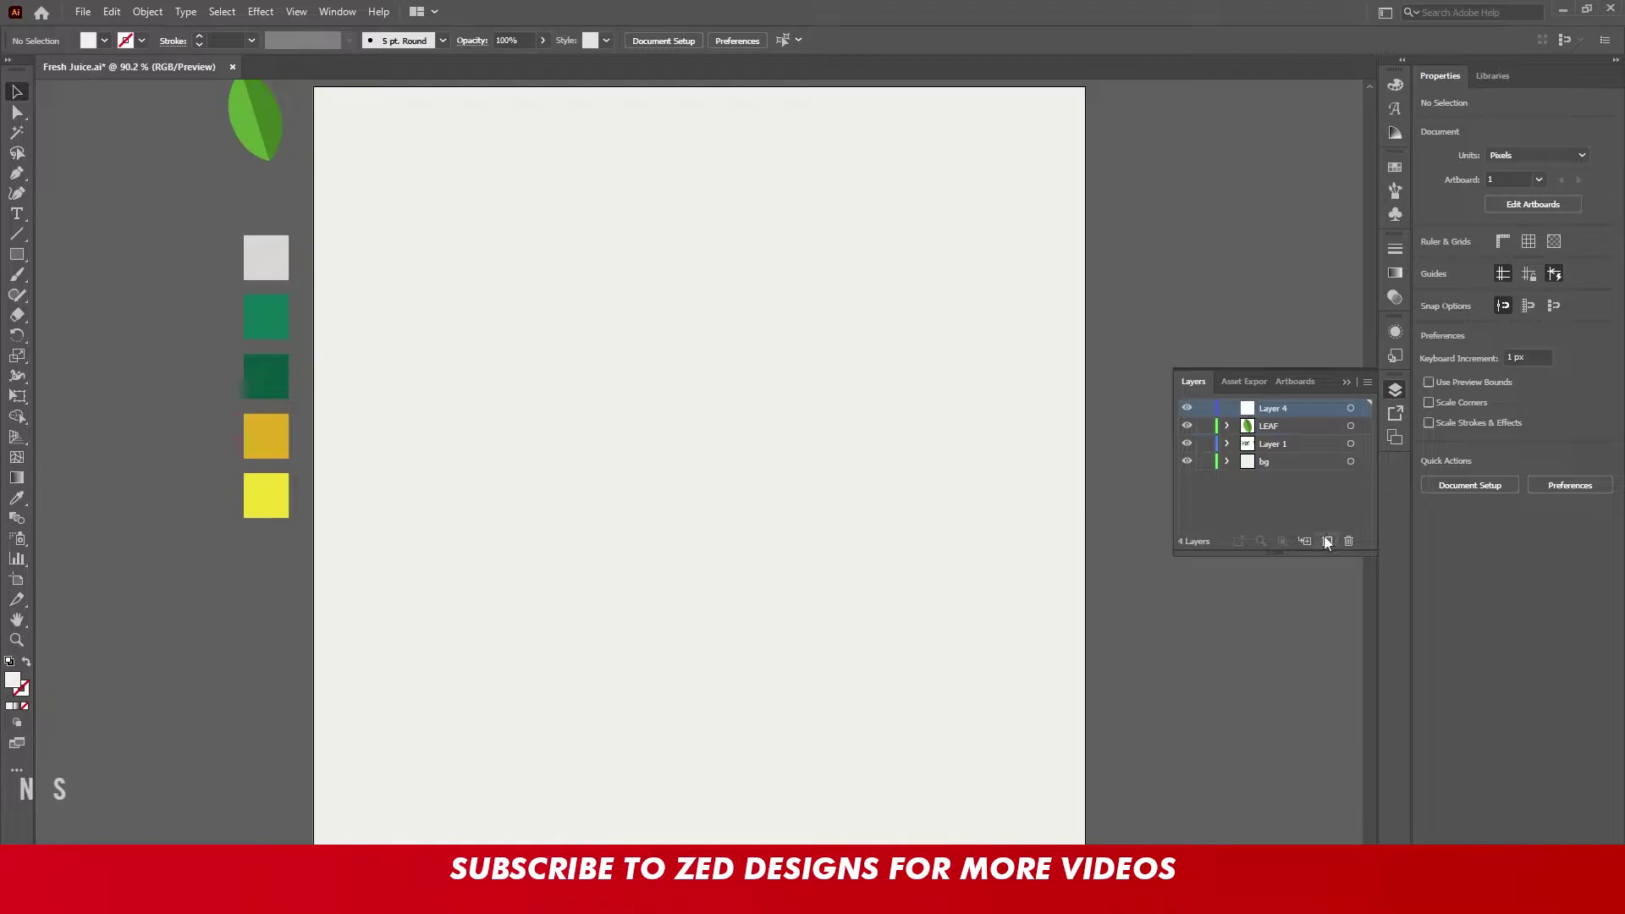
key(t)
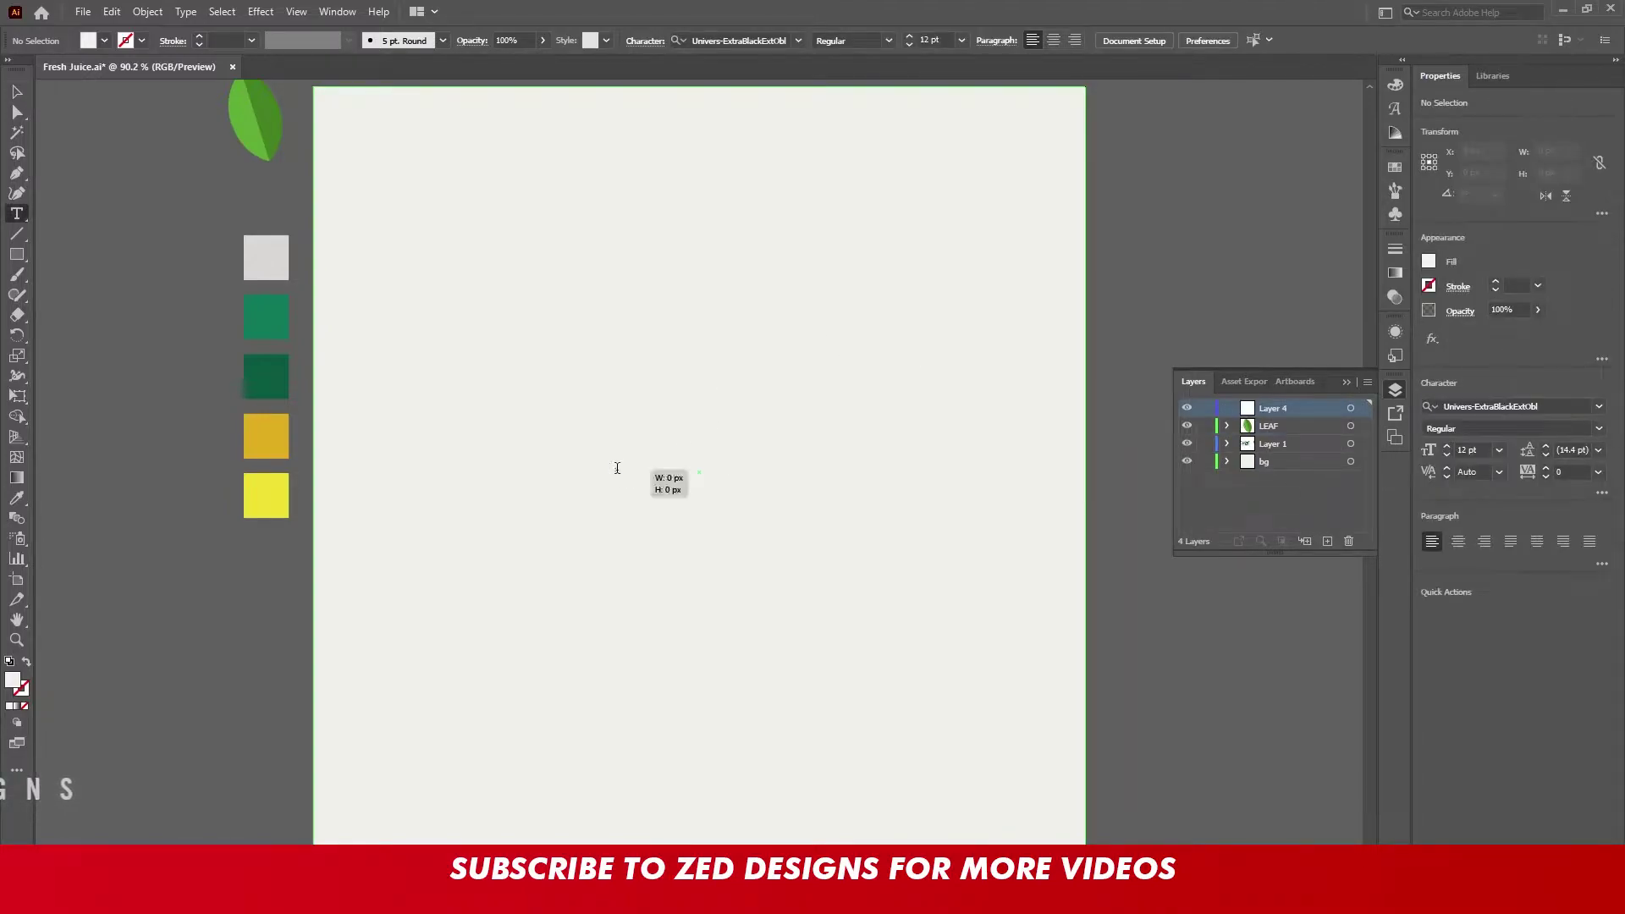
click(617, 470)
text(fresh)
text(FRESH)
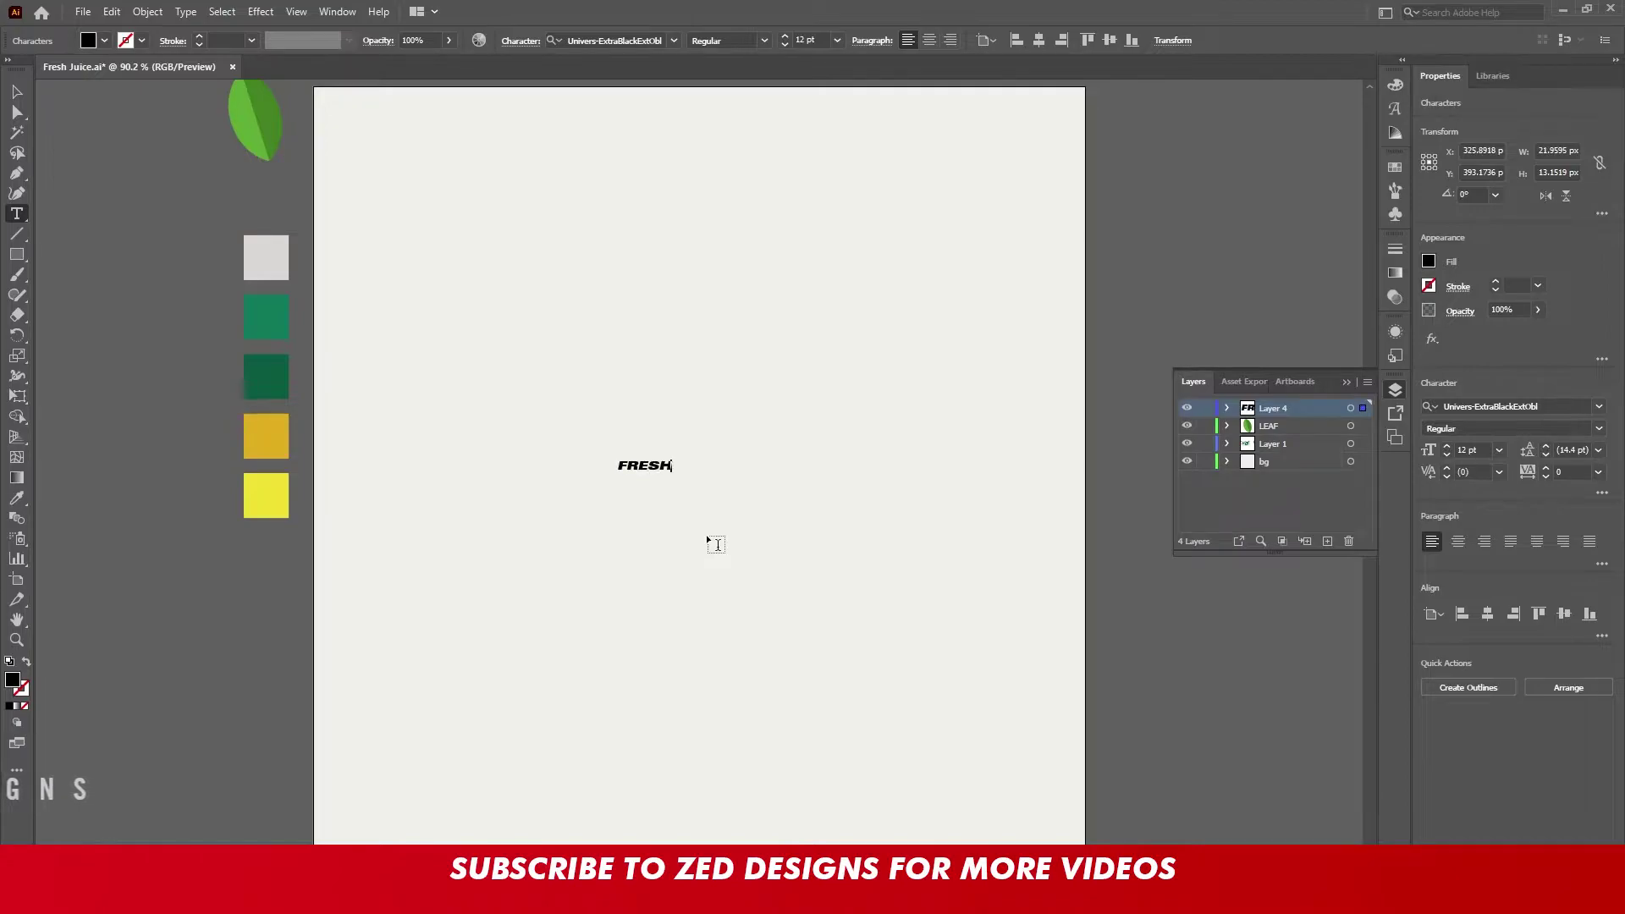
click(17, 91)
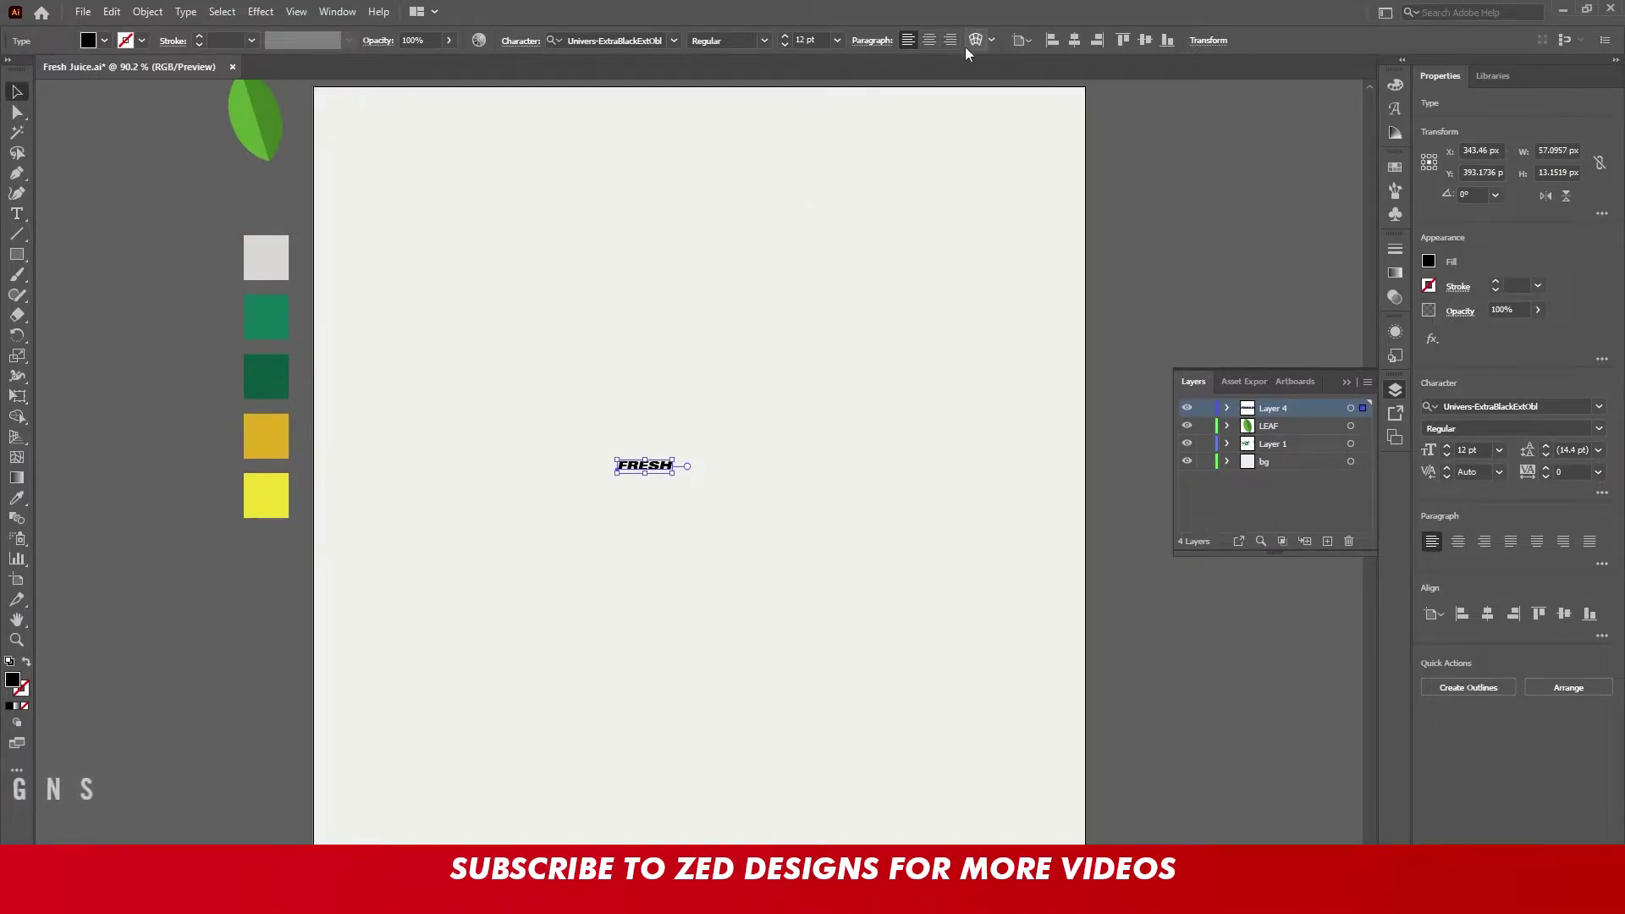
Centre FRESH on the artboard, set it in Gotham Black, and enlarge it to about 143 pt
click(928, 39)
click(1074, 40)
click(1145, 40)
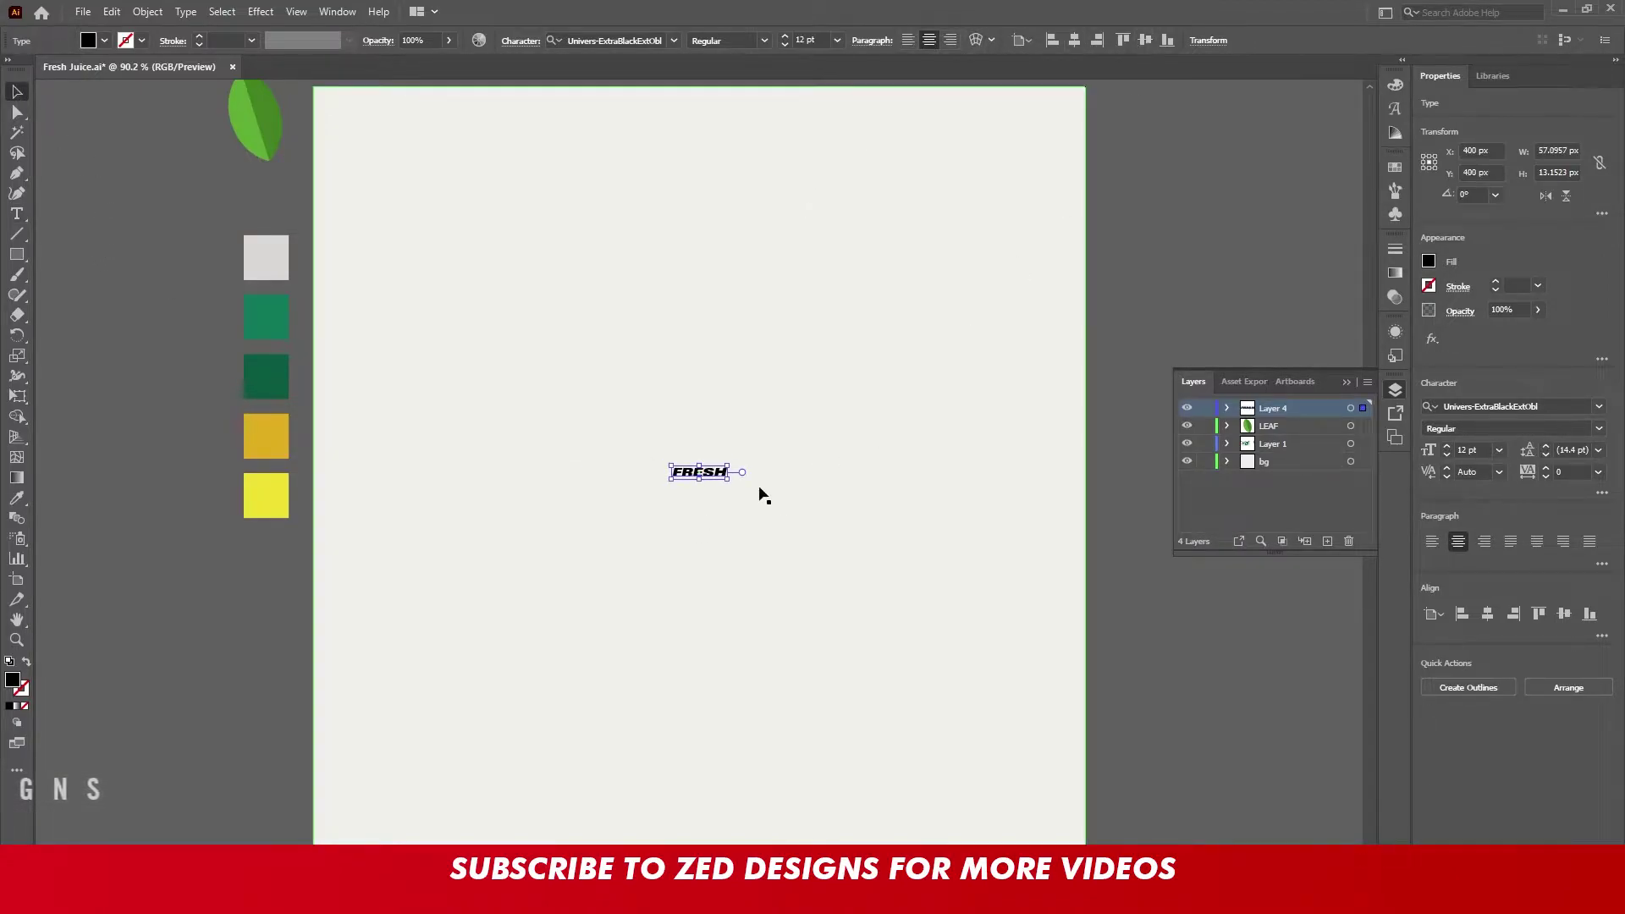
drag(729, 461, 974, 408)
click(650, 42)
text(GOTHAM)
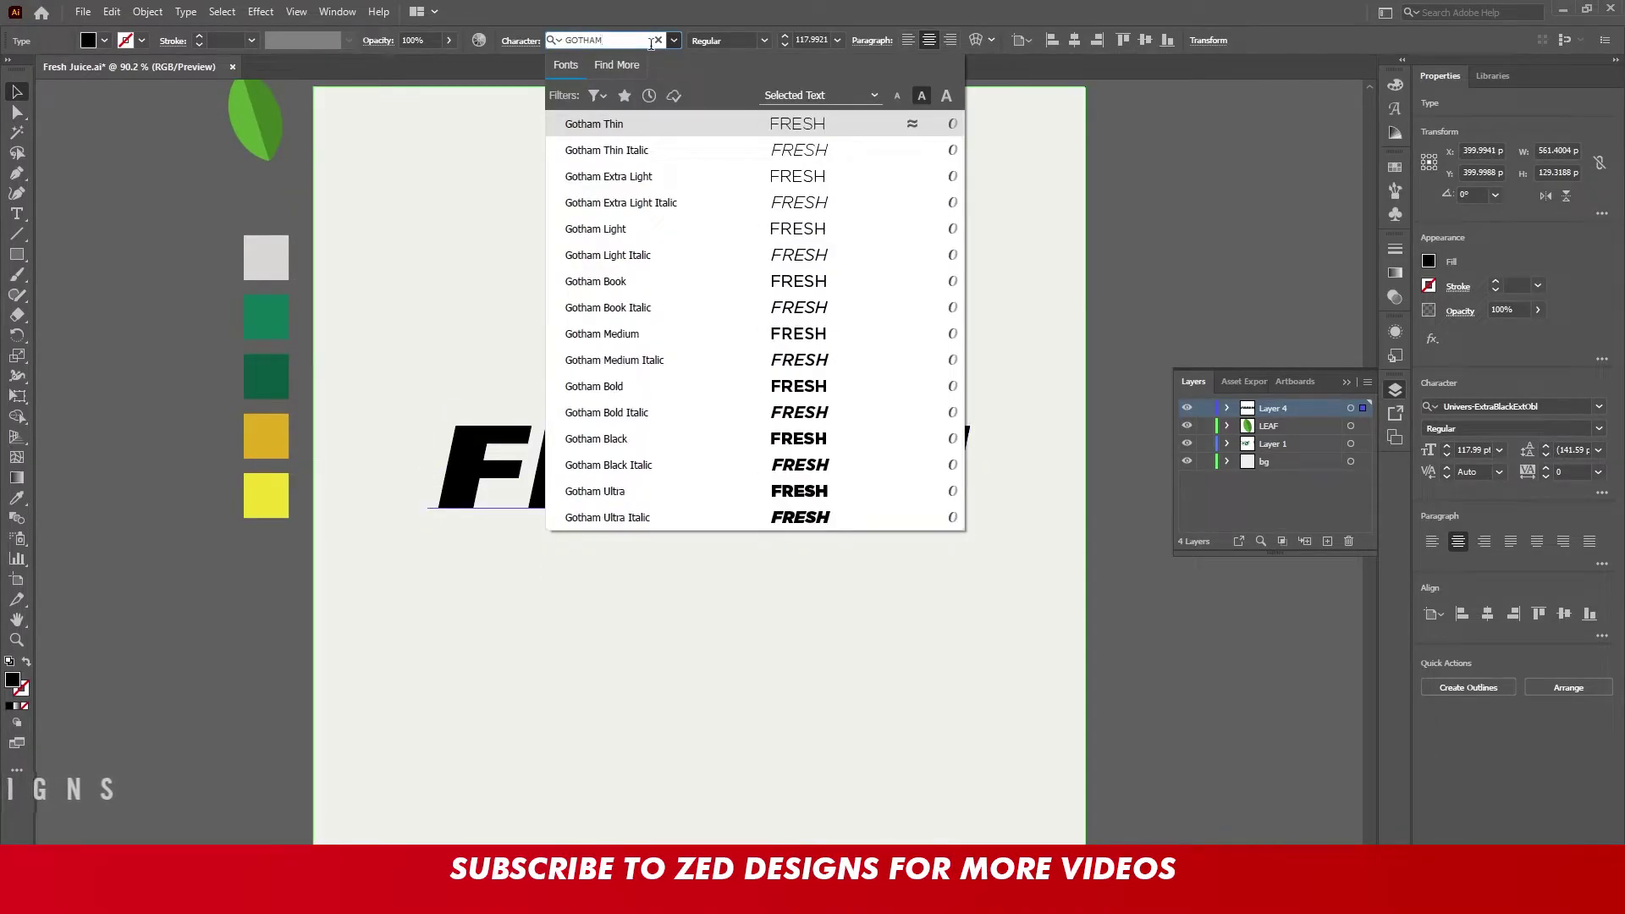
click(662, 437)
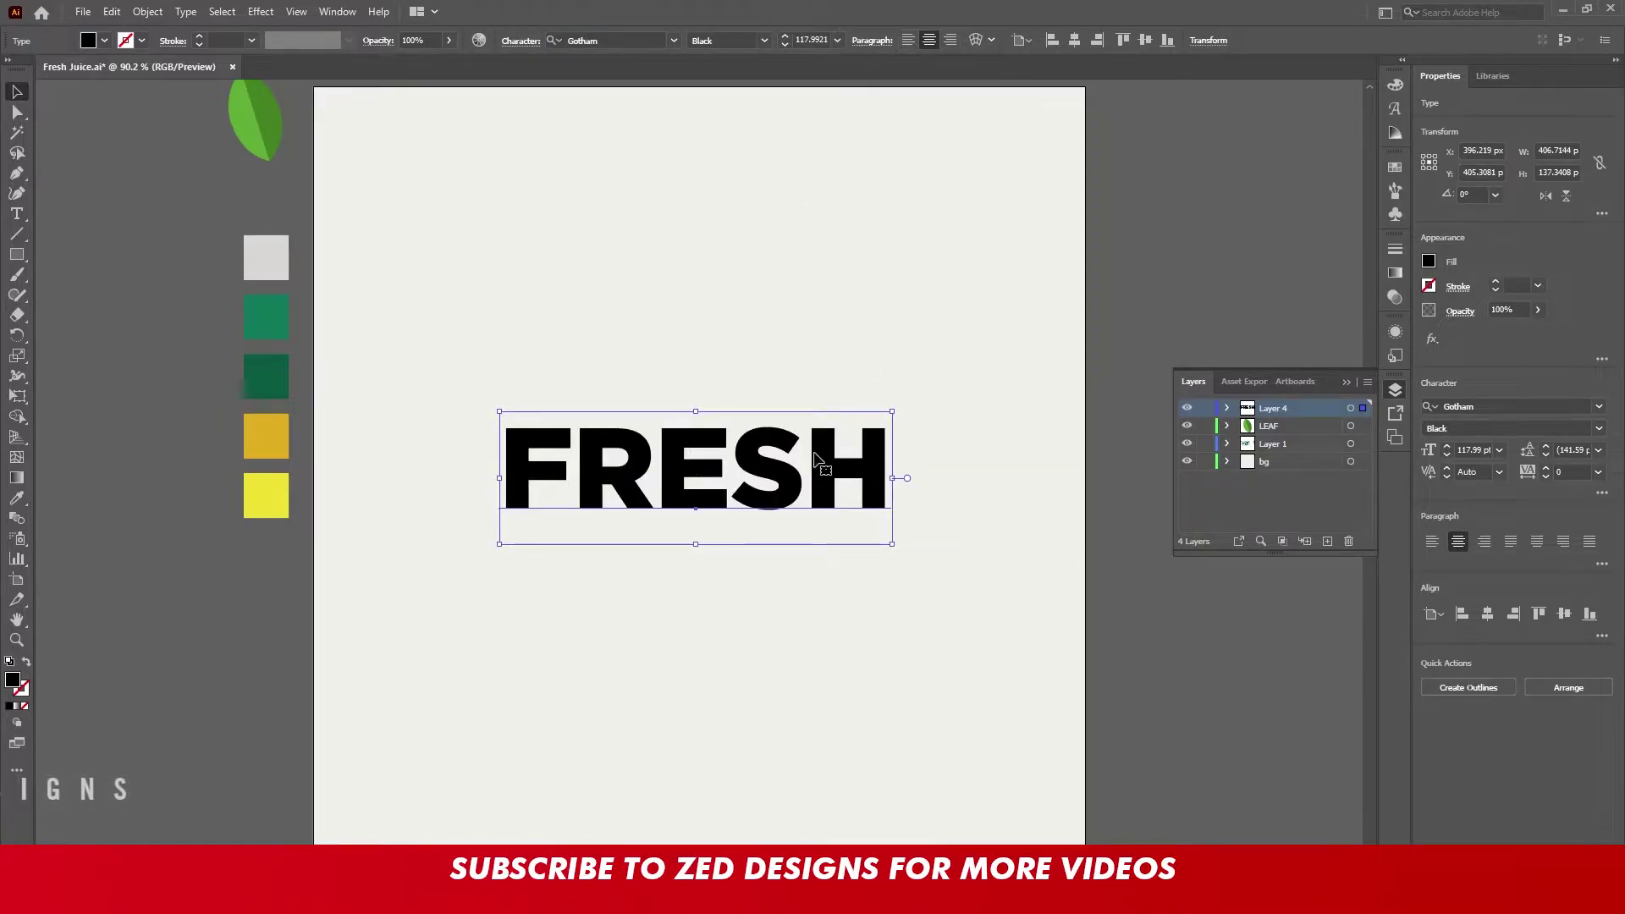
drag(892, 412, 934, 395)
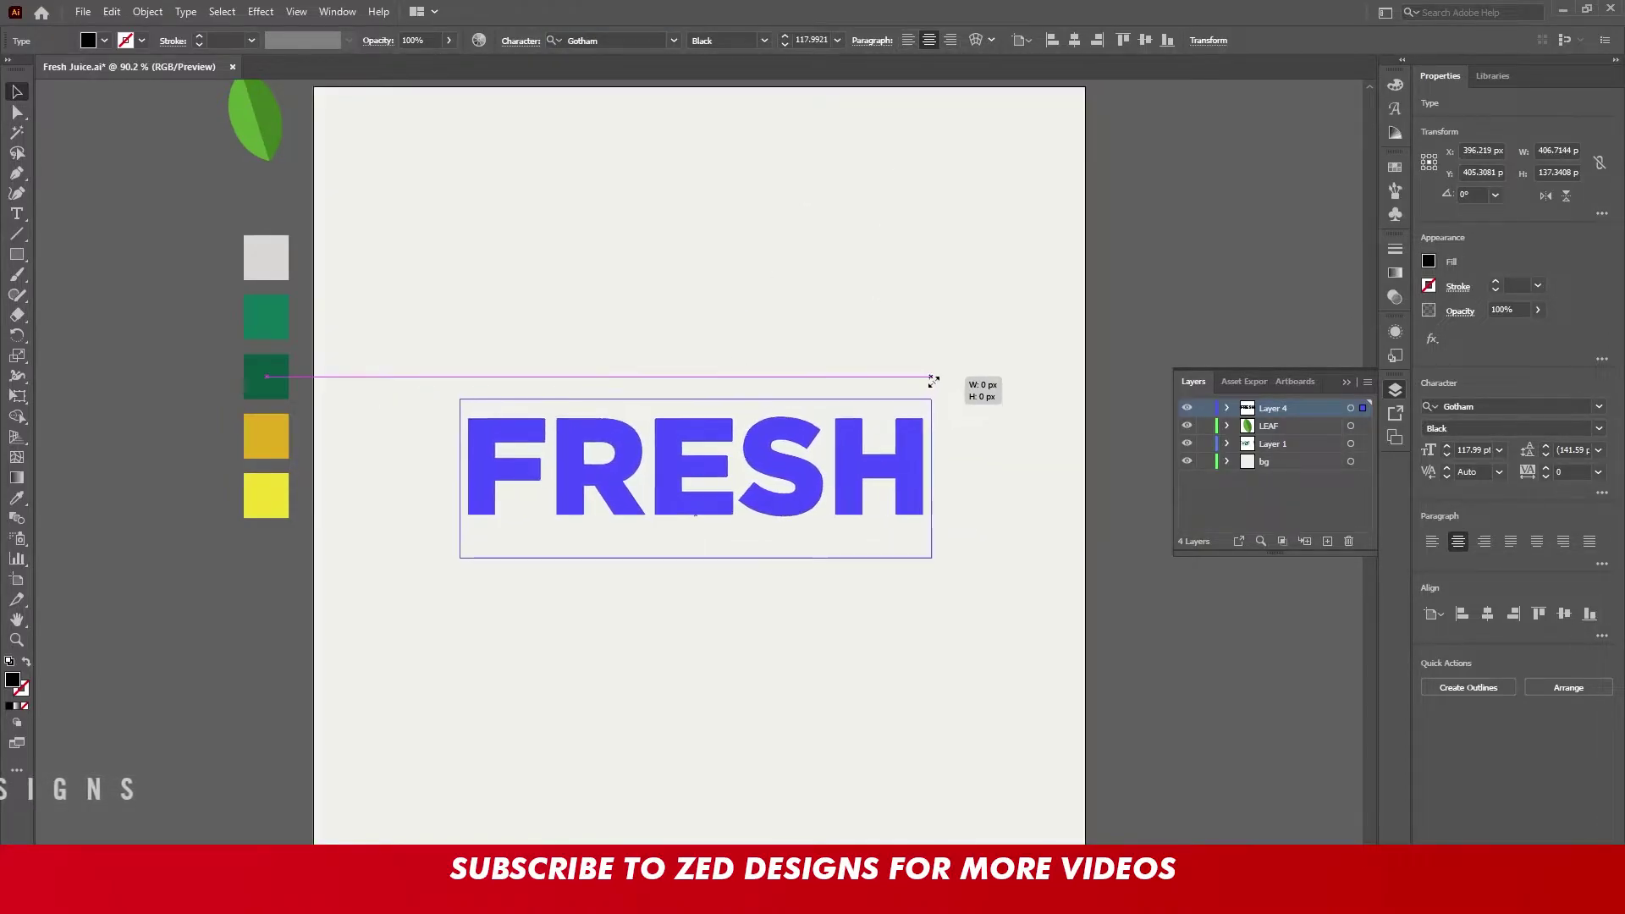
click(1395, 331)
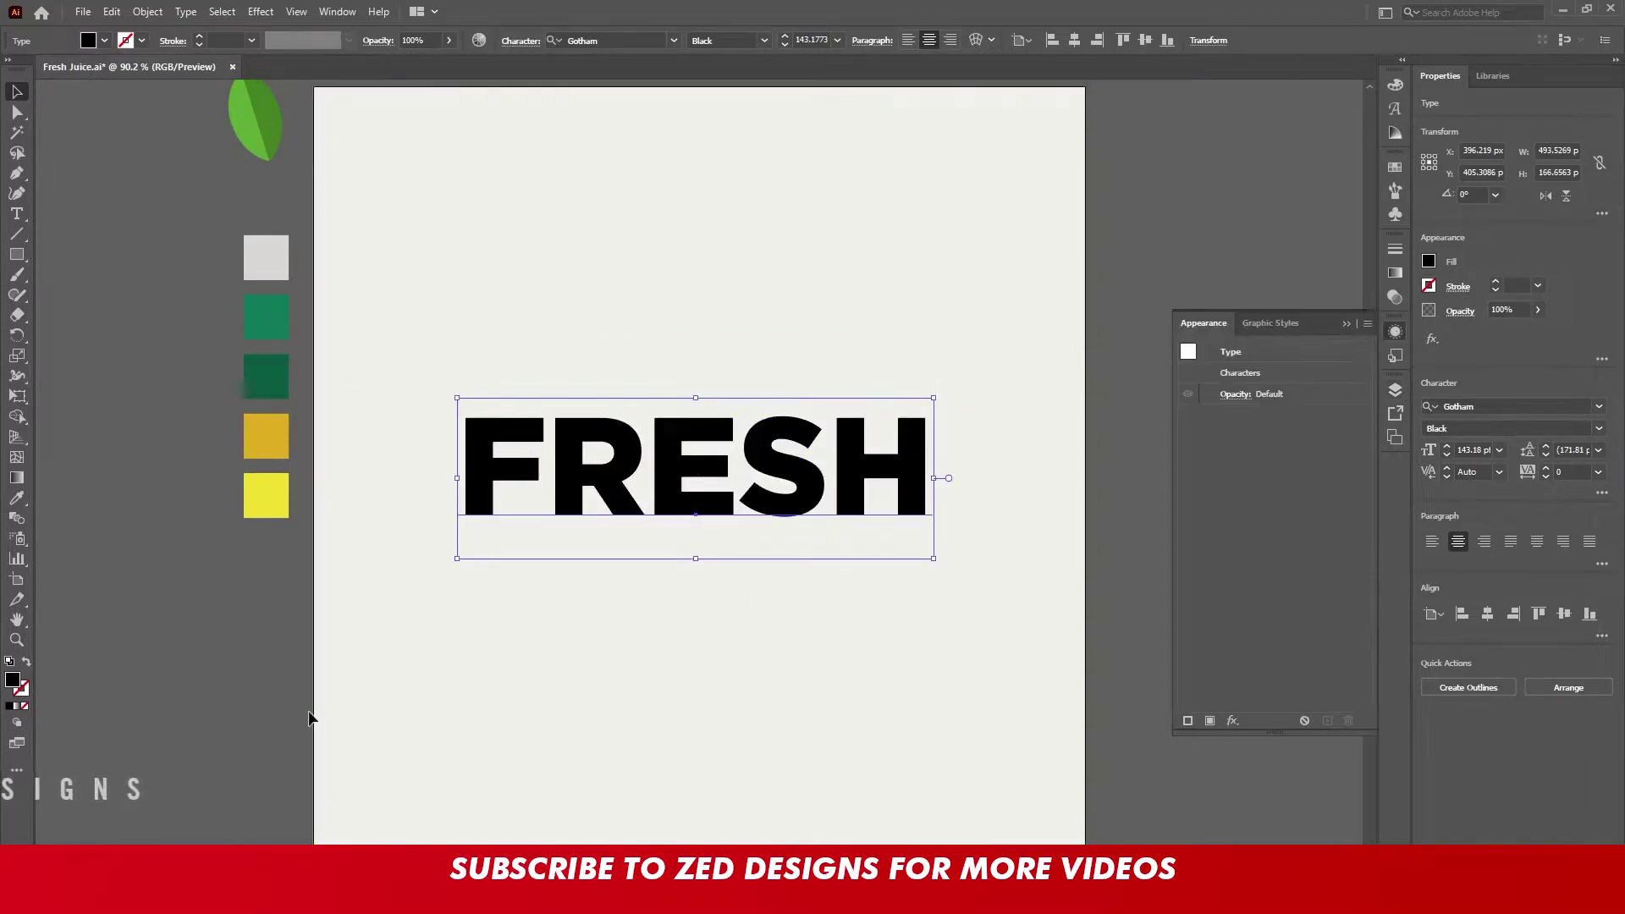
Replace FRESH's character fill with two appearance fills, sampling light grey for the top one
click(24, 707)
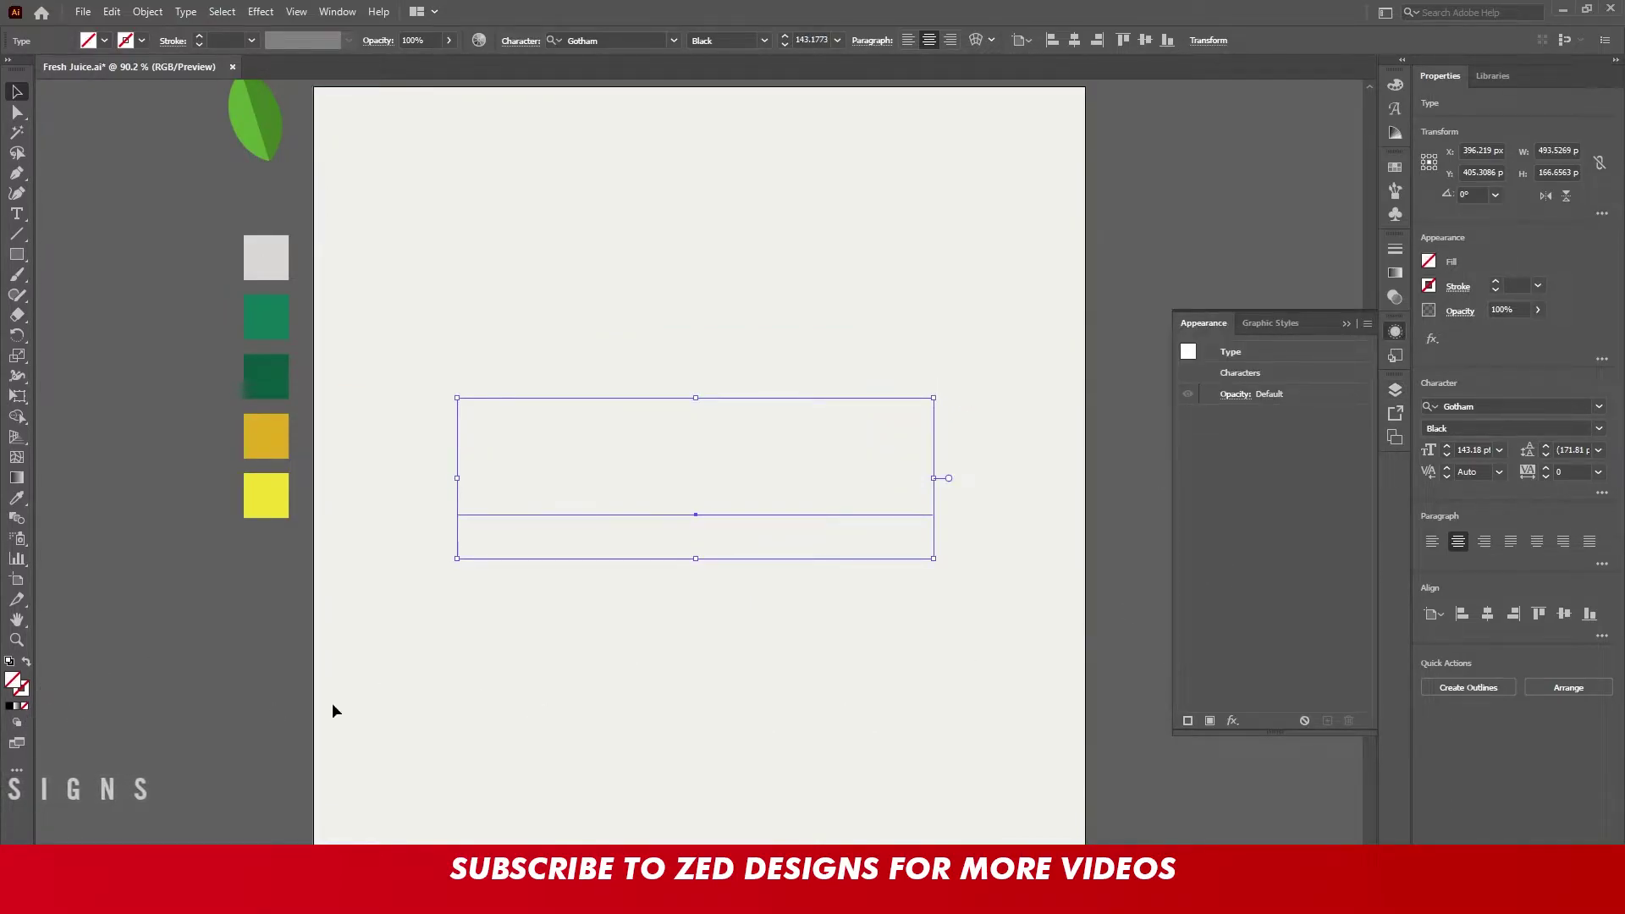
click(1210, 720)
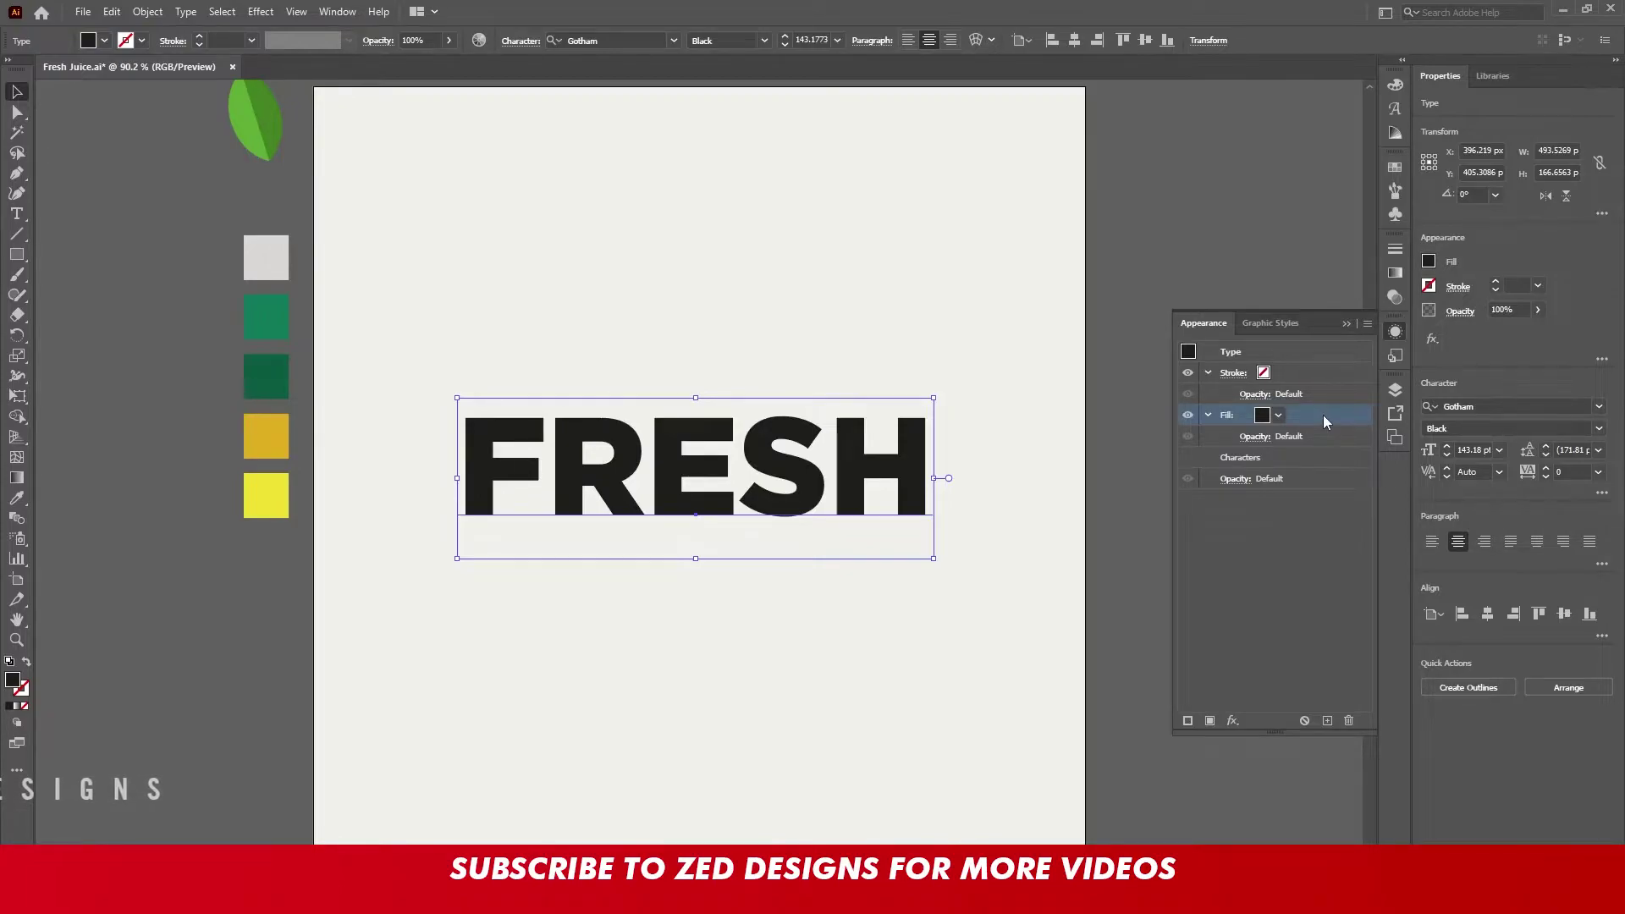
click(1327, 721)
key(i)
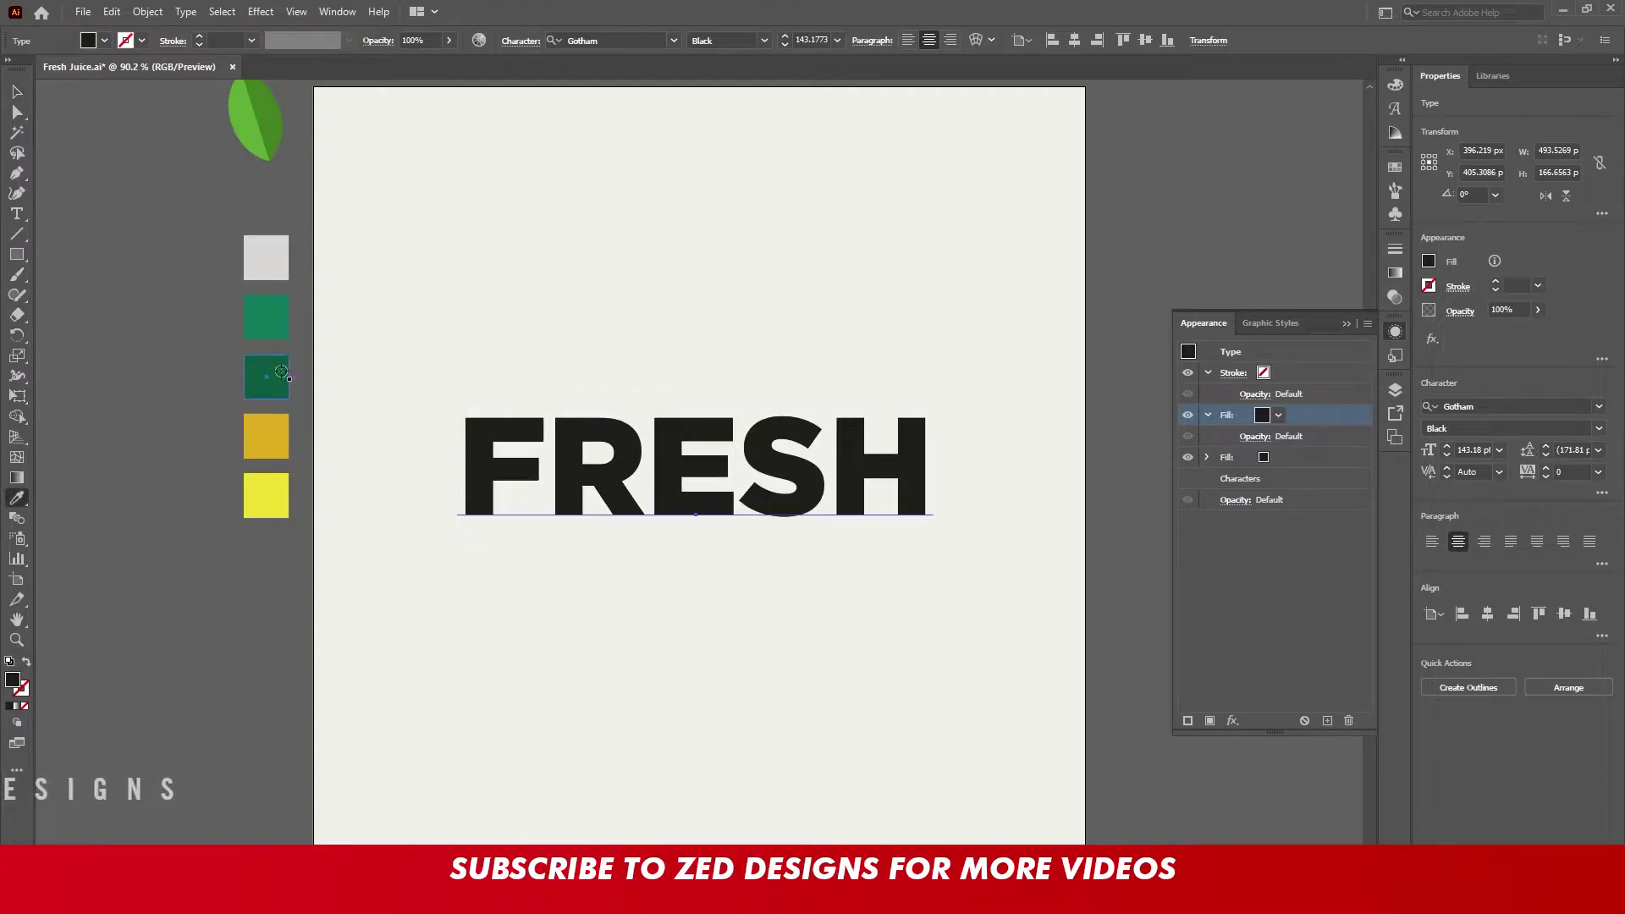
click(267, 258)
click(1282, 453)
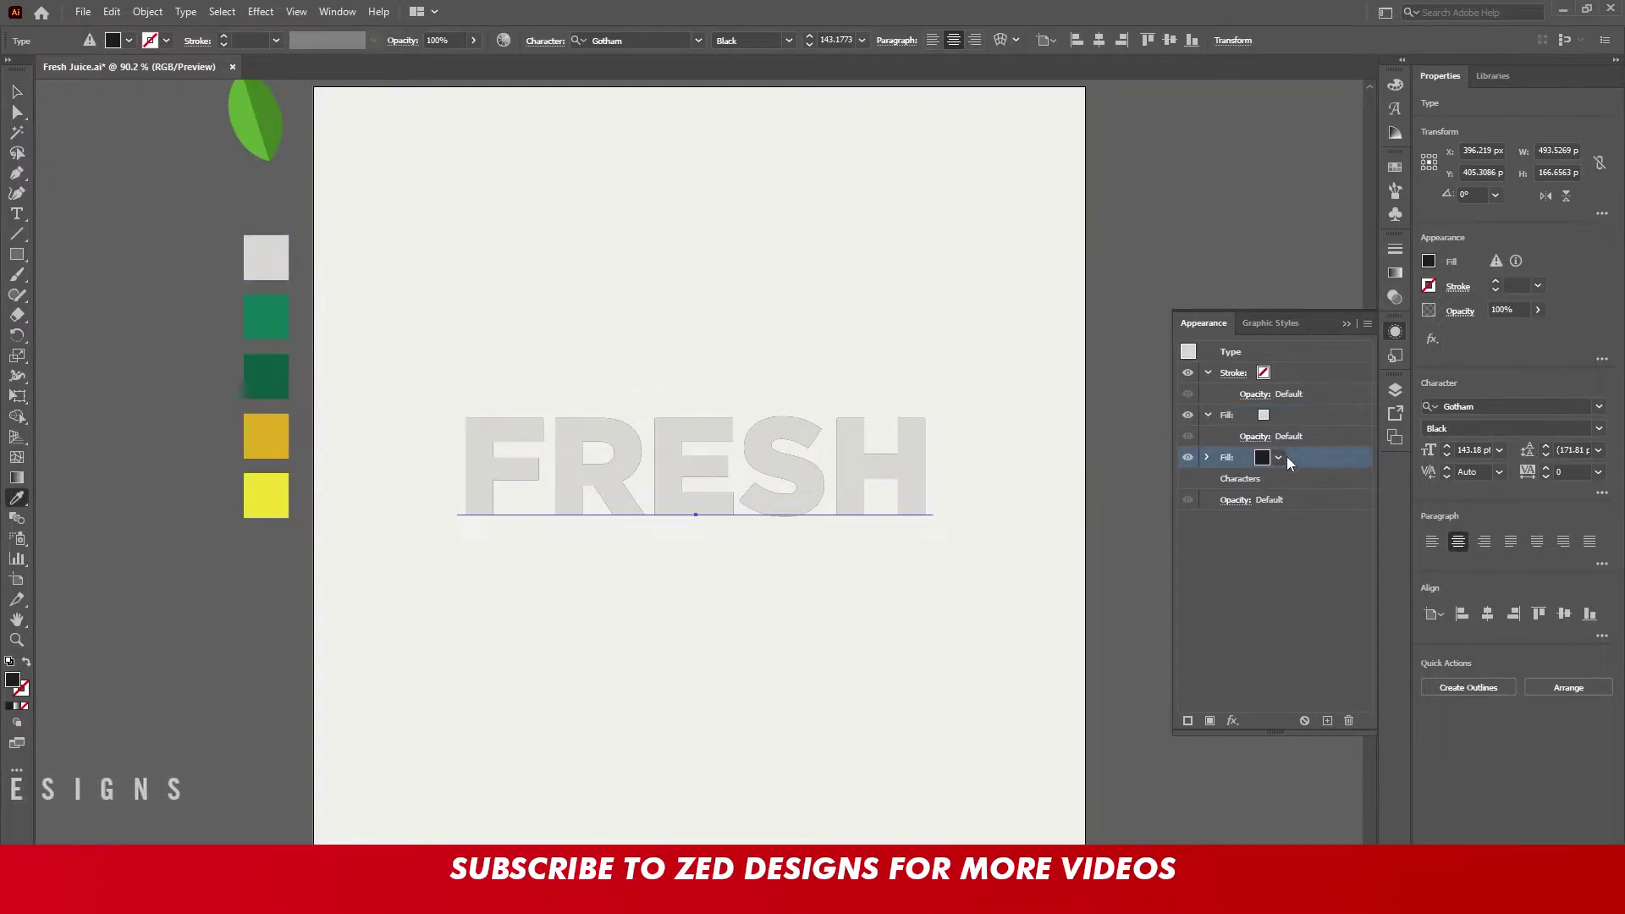
click(1328, 721)
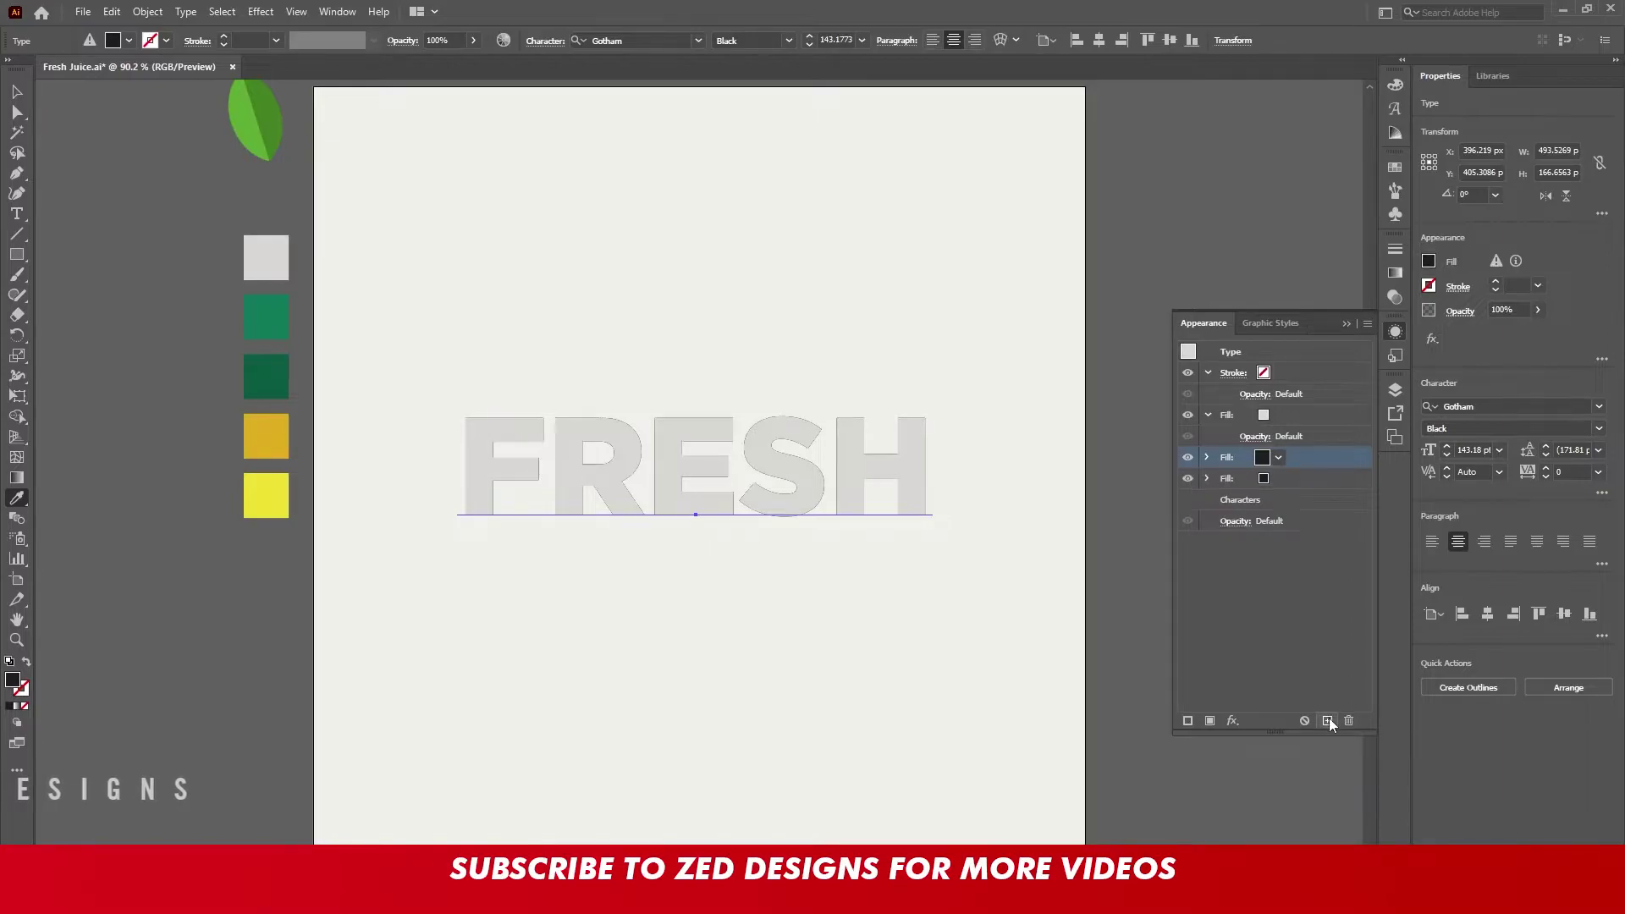
key(ctrl+z)
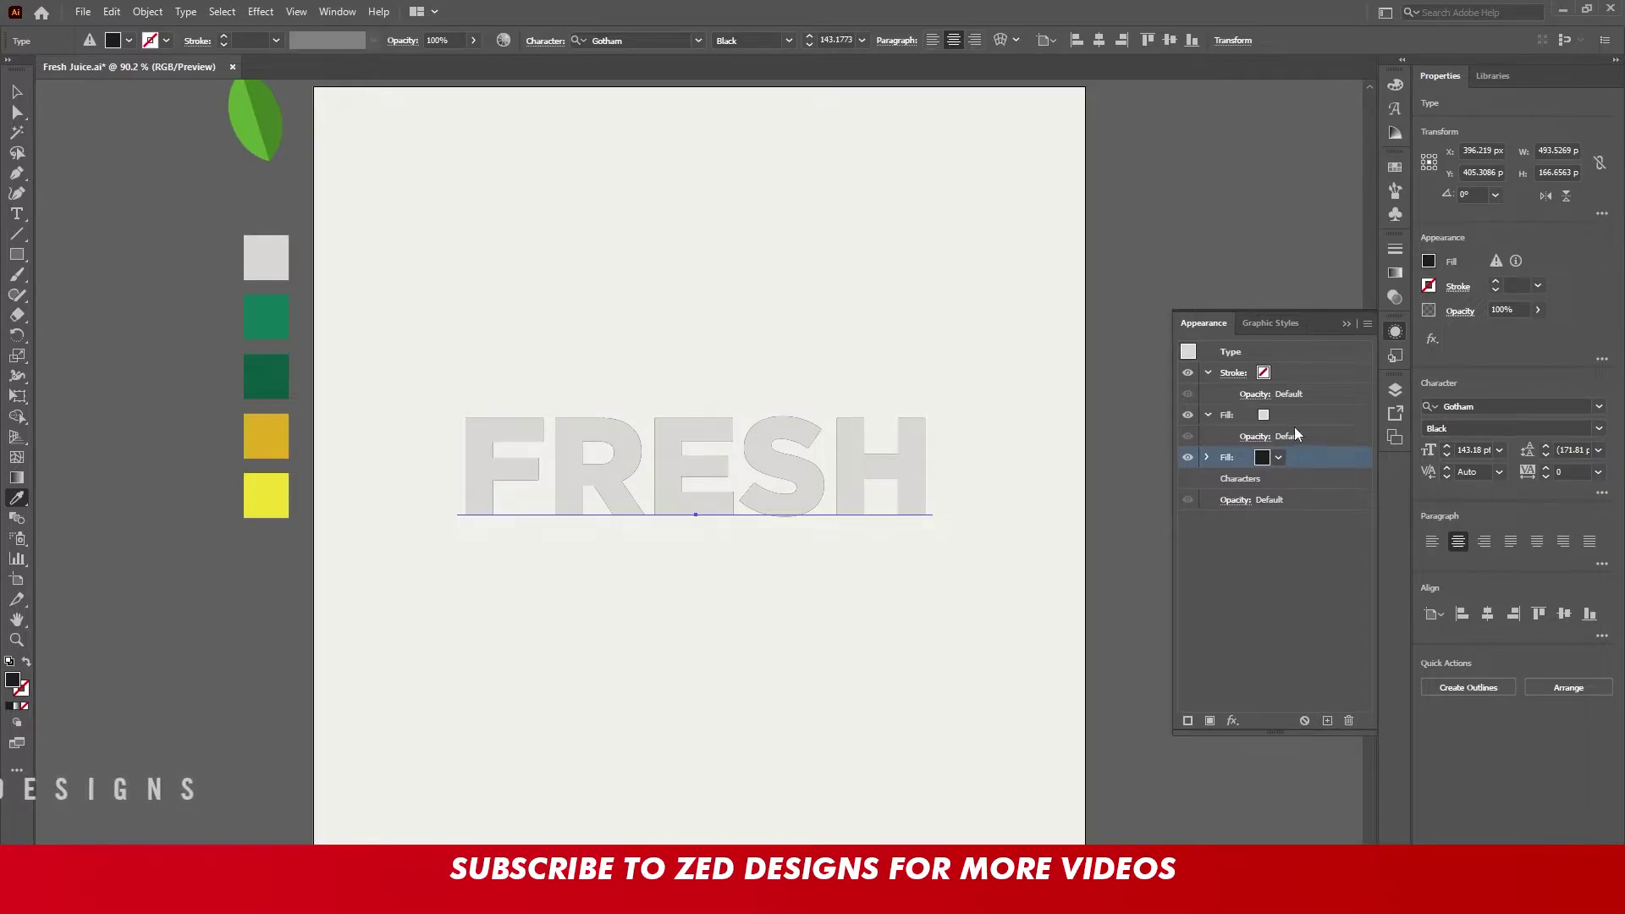
Make the lower fill light grey and the upper fill white
click(1290, 423)
click(1292, 458)
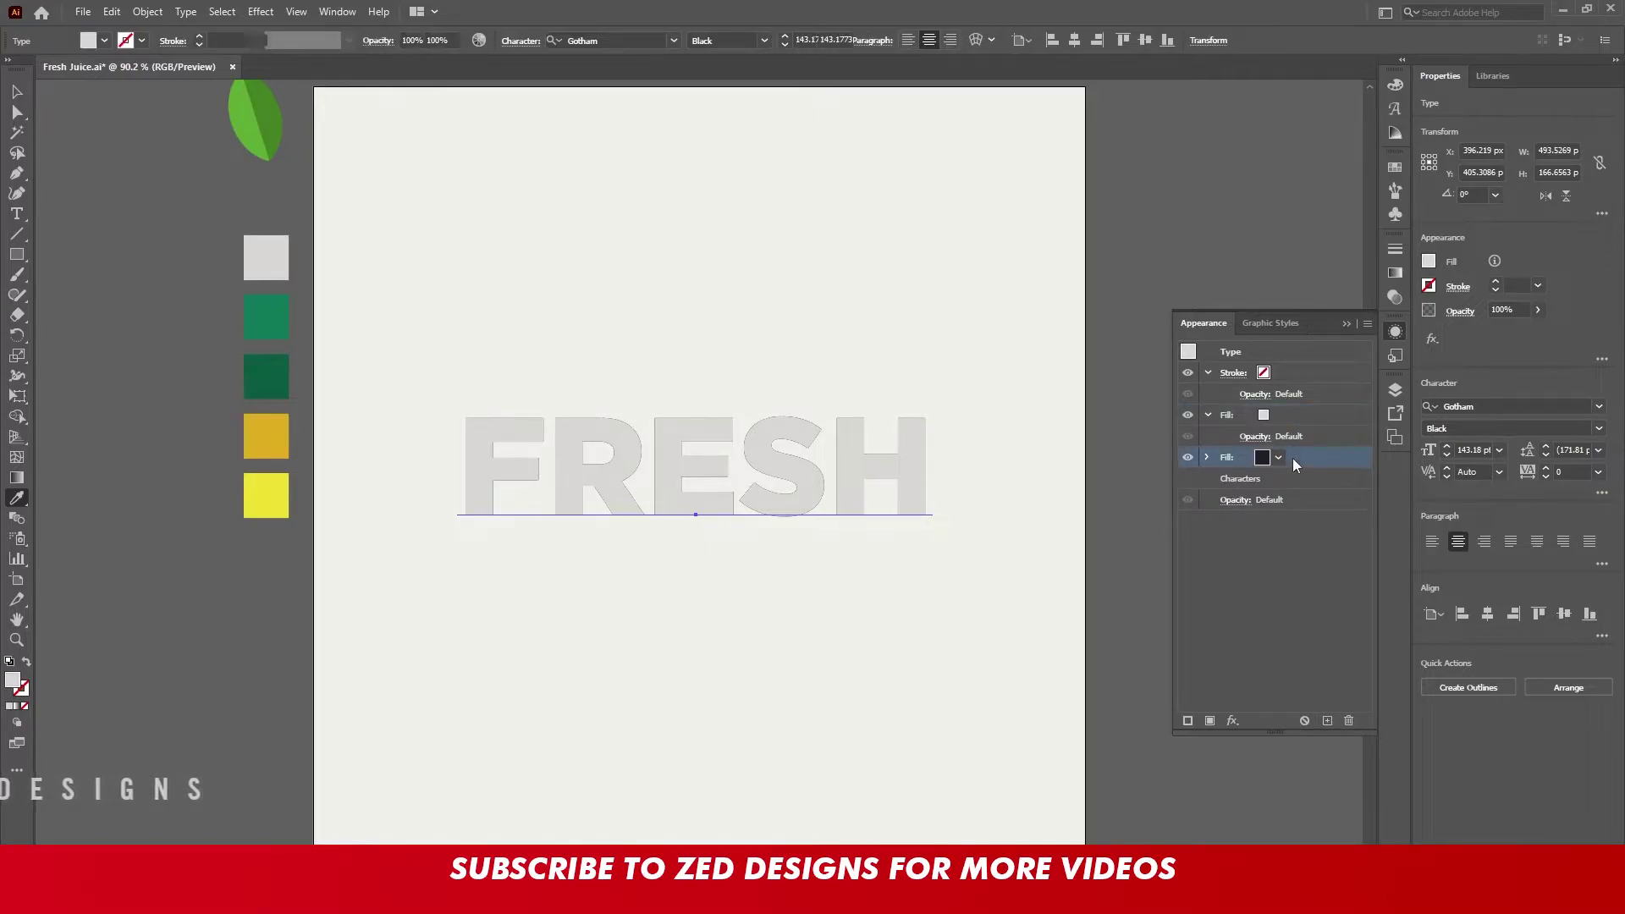
click(467, 345)
key(v)
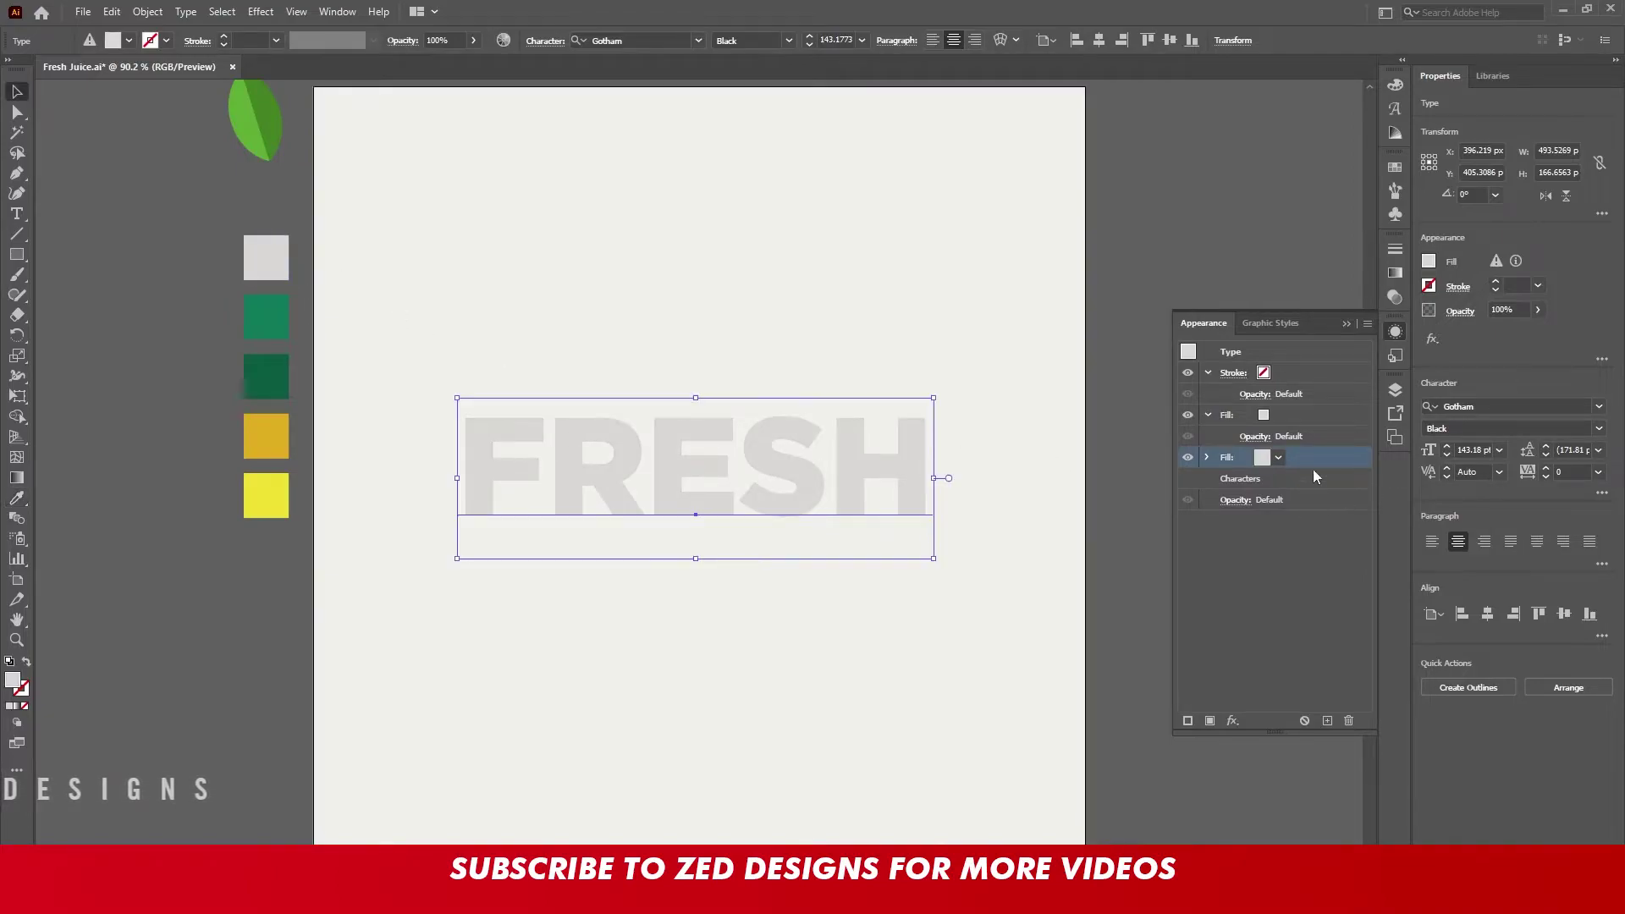
click(1309, 414)
click(1279, 417)
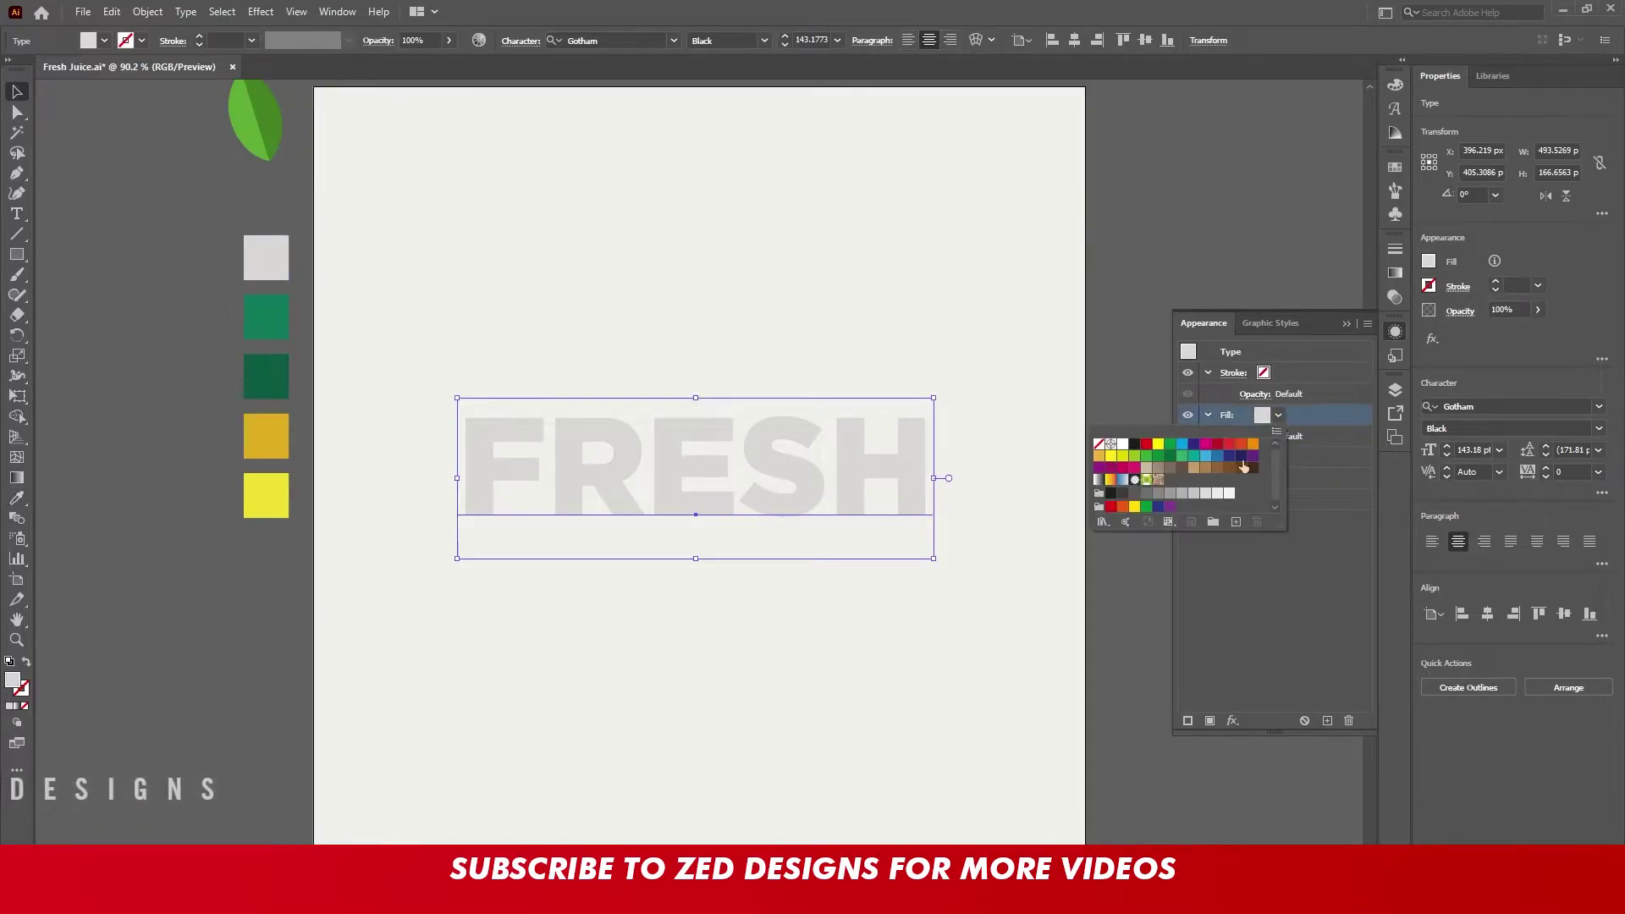
click(1123, 446)
click(1233, 721)
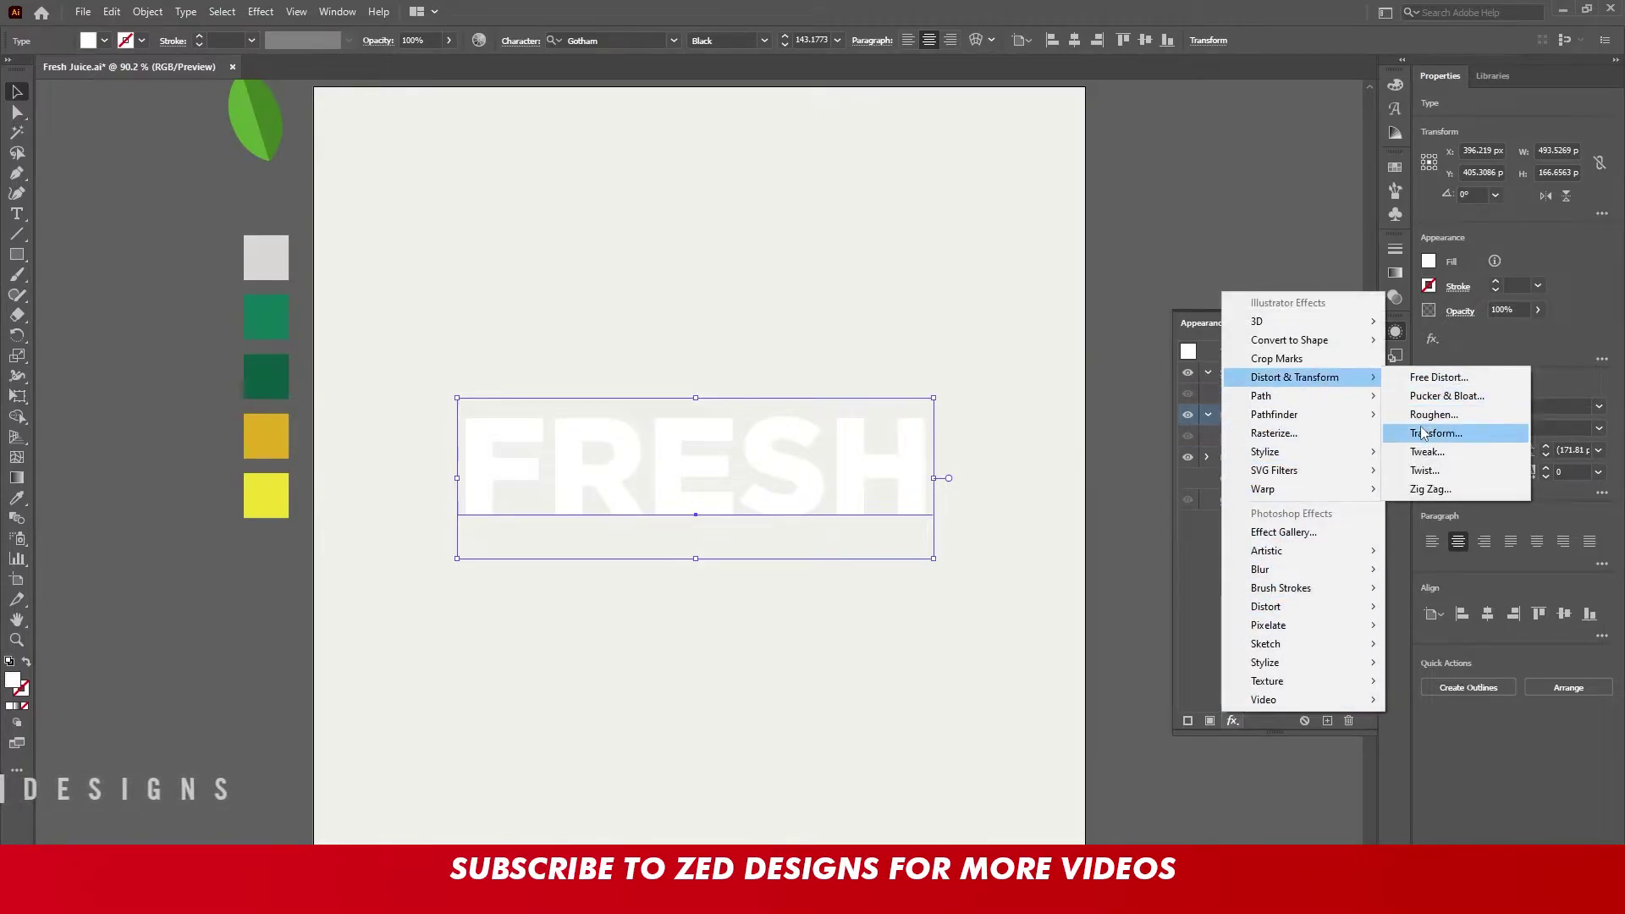
Add a -2 px Offset Path effect to the white fill
mouse_move(1261, 396)
click(1435, 397)
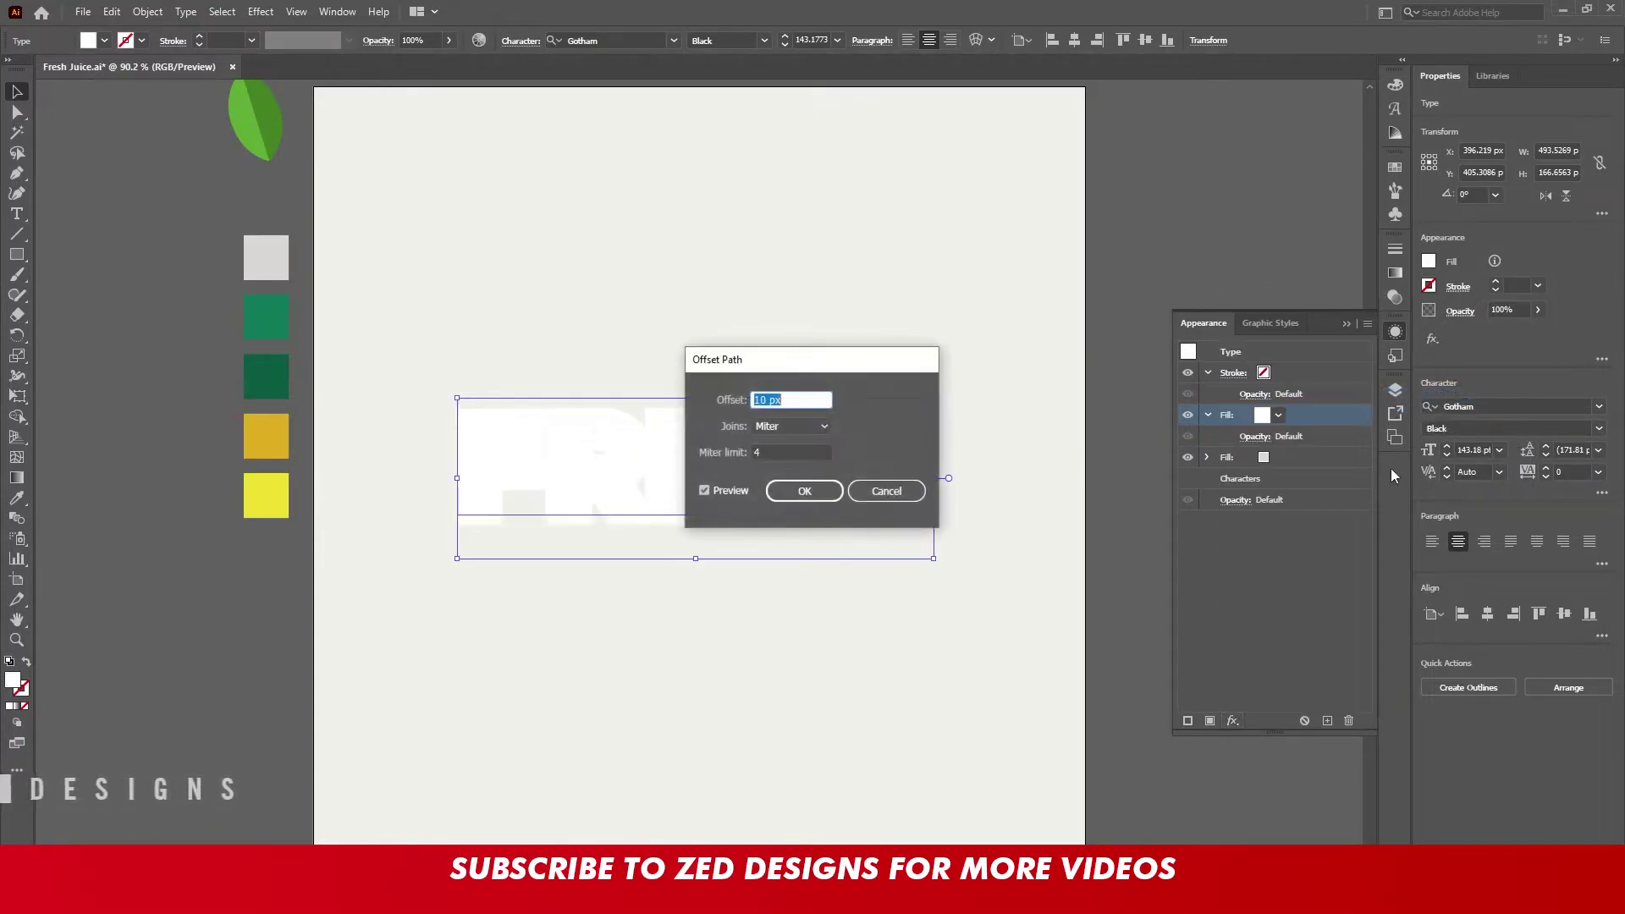
text(-2)
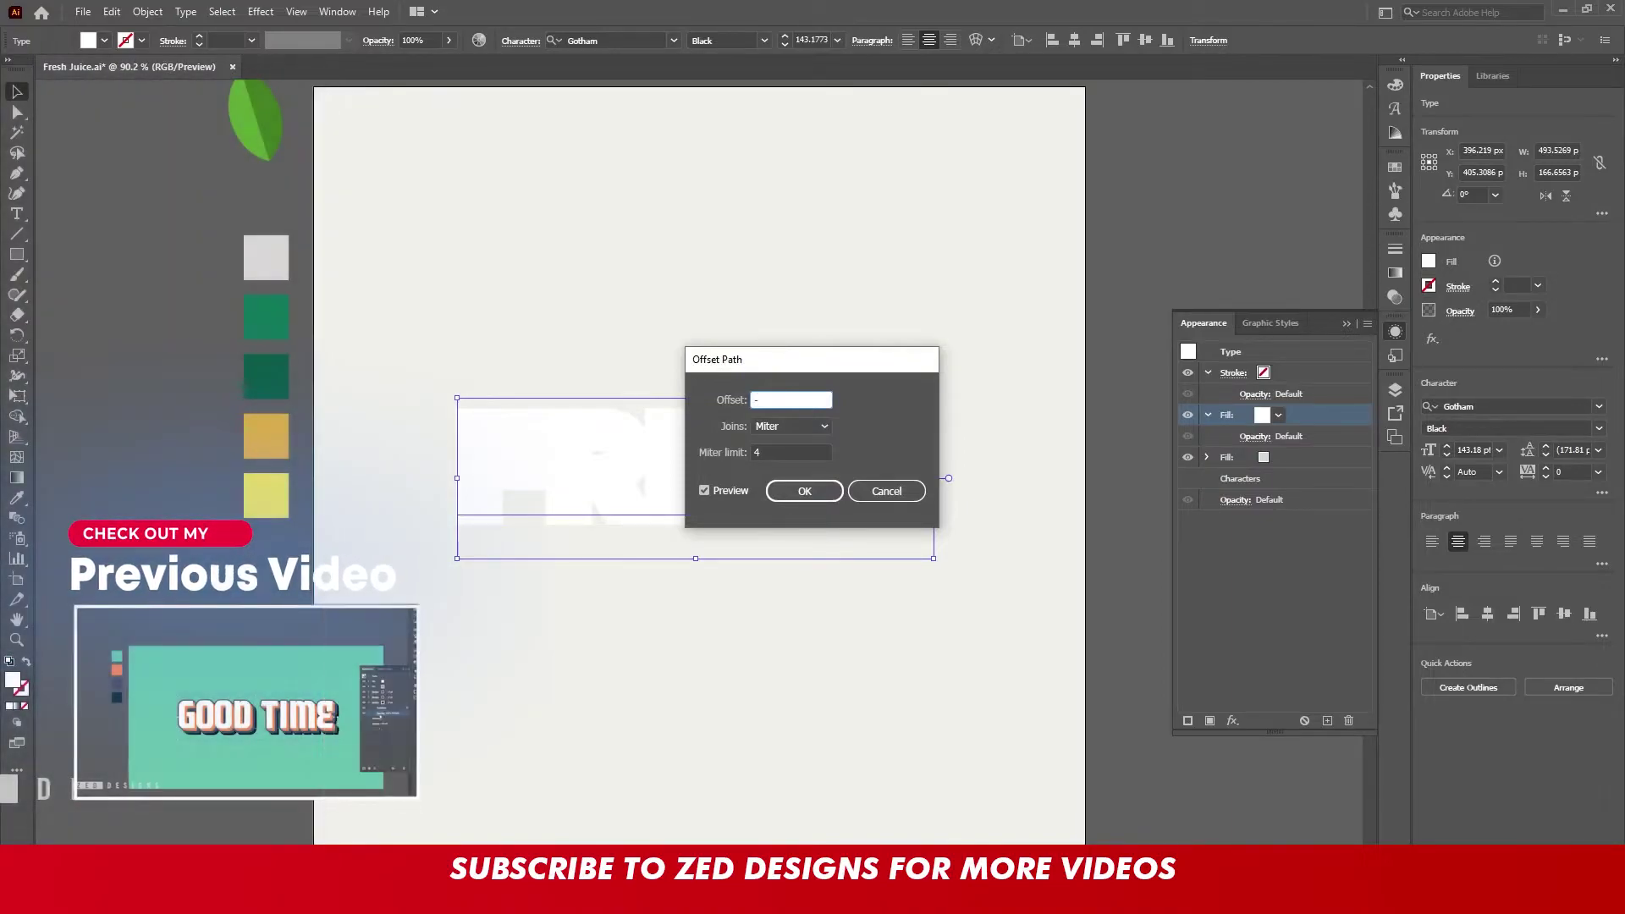
key(Tab)
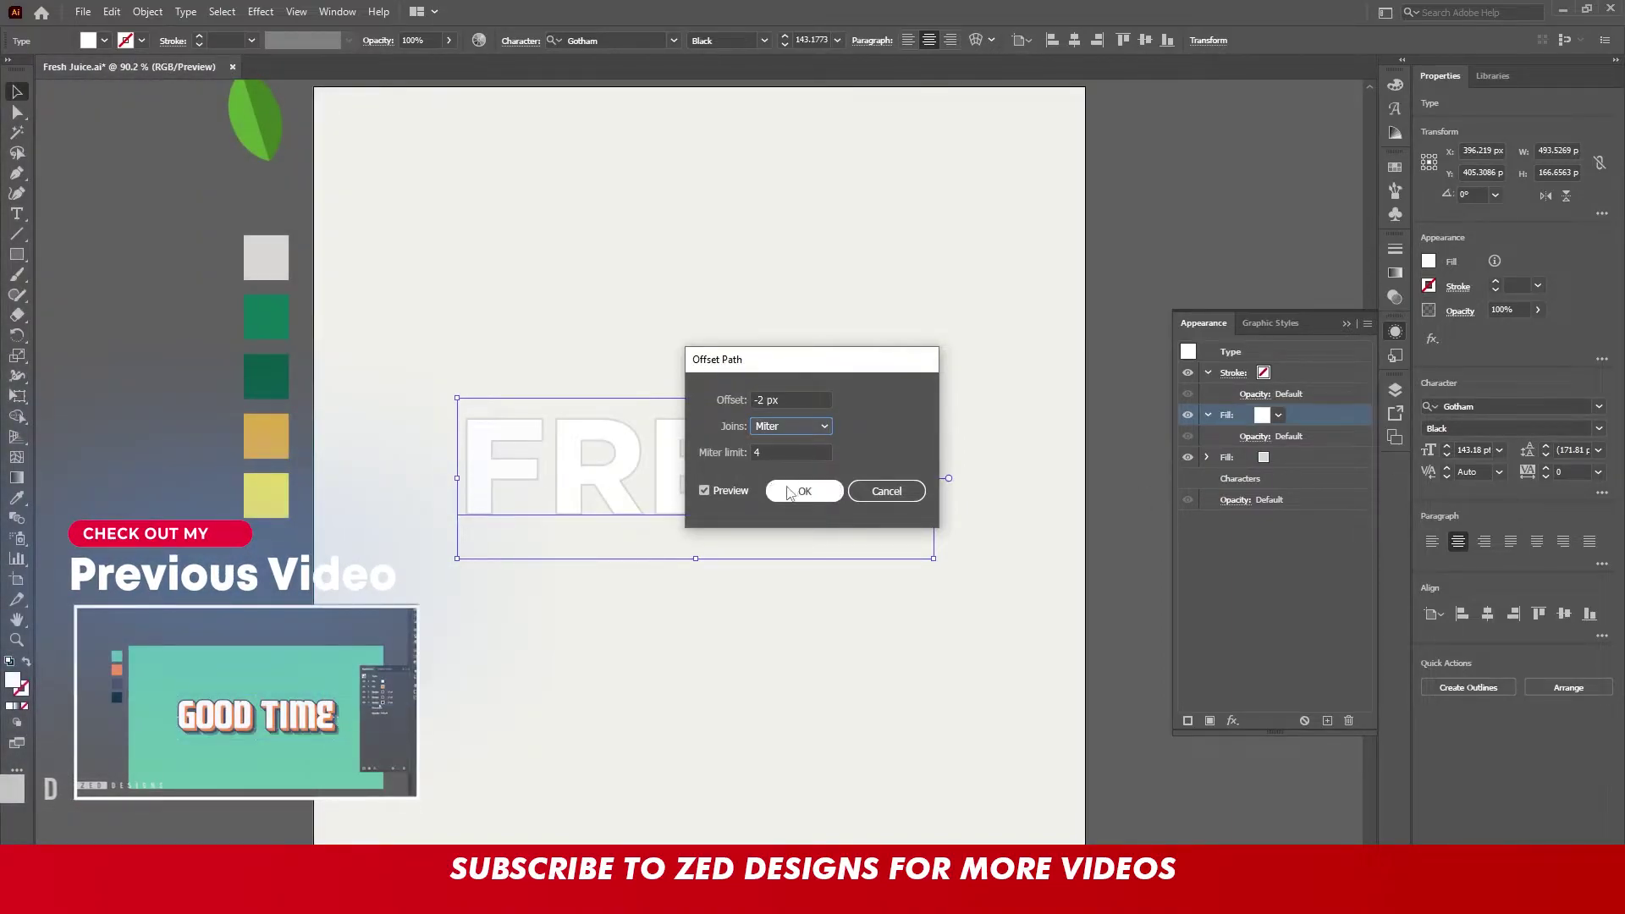
click(794, 491)
Add a Transform effect moving the white fill 2 px horizontally and 2 px vertically
click(1287, 416)
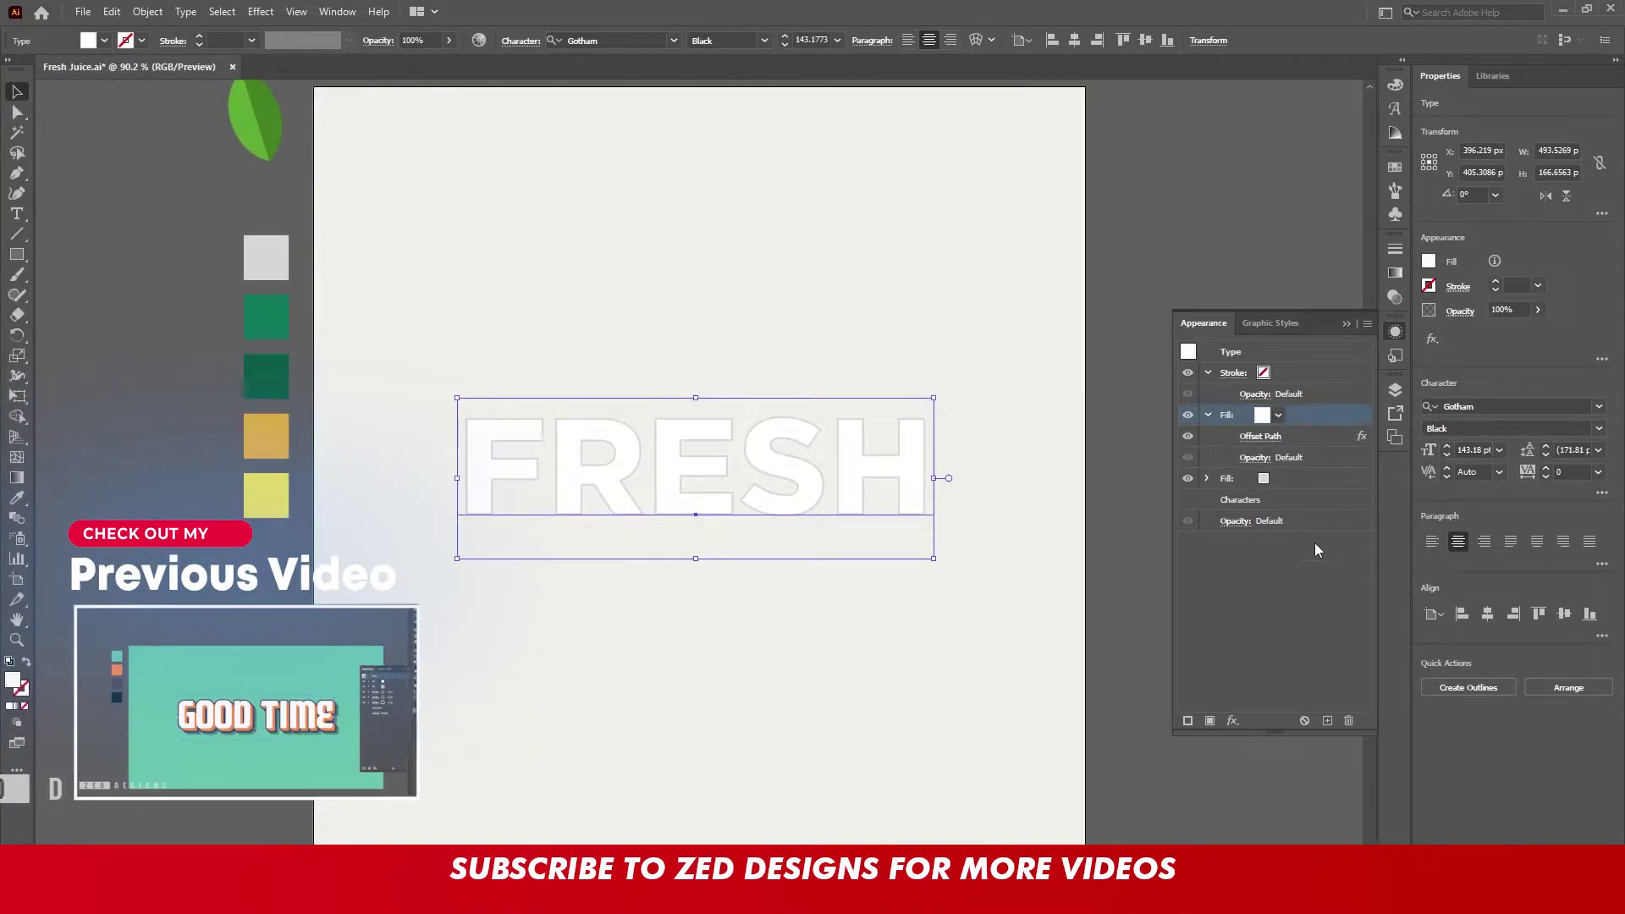
click(1233, 720)
click(1443, 429)
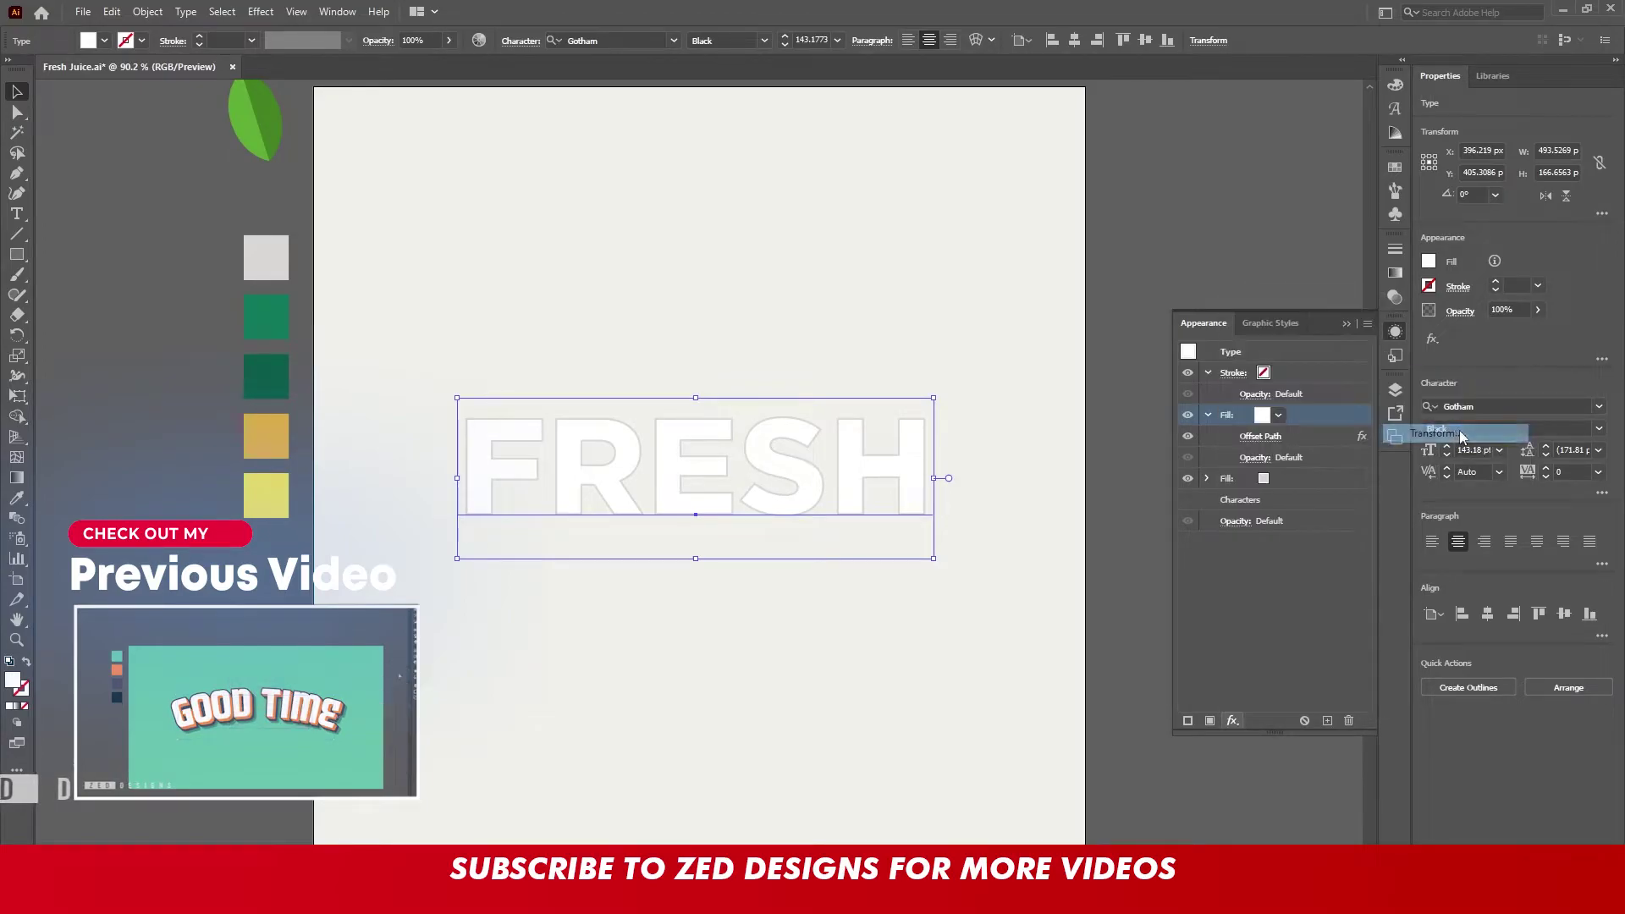
text(2)
key(Tab)
text(2)
key(Tab)
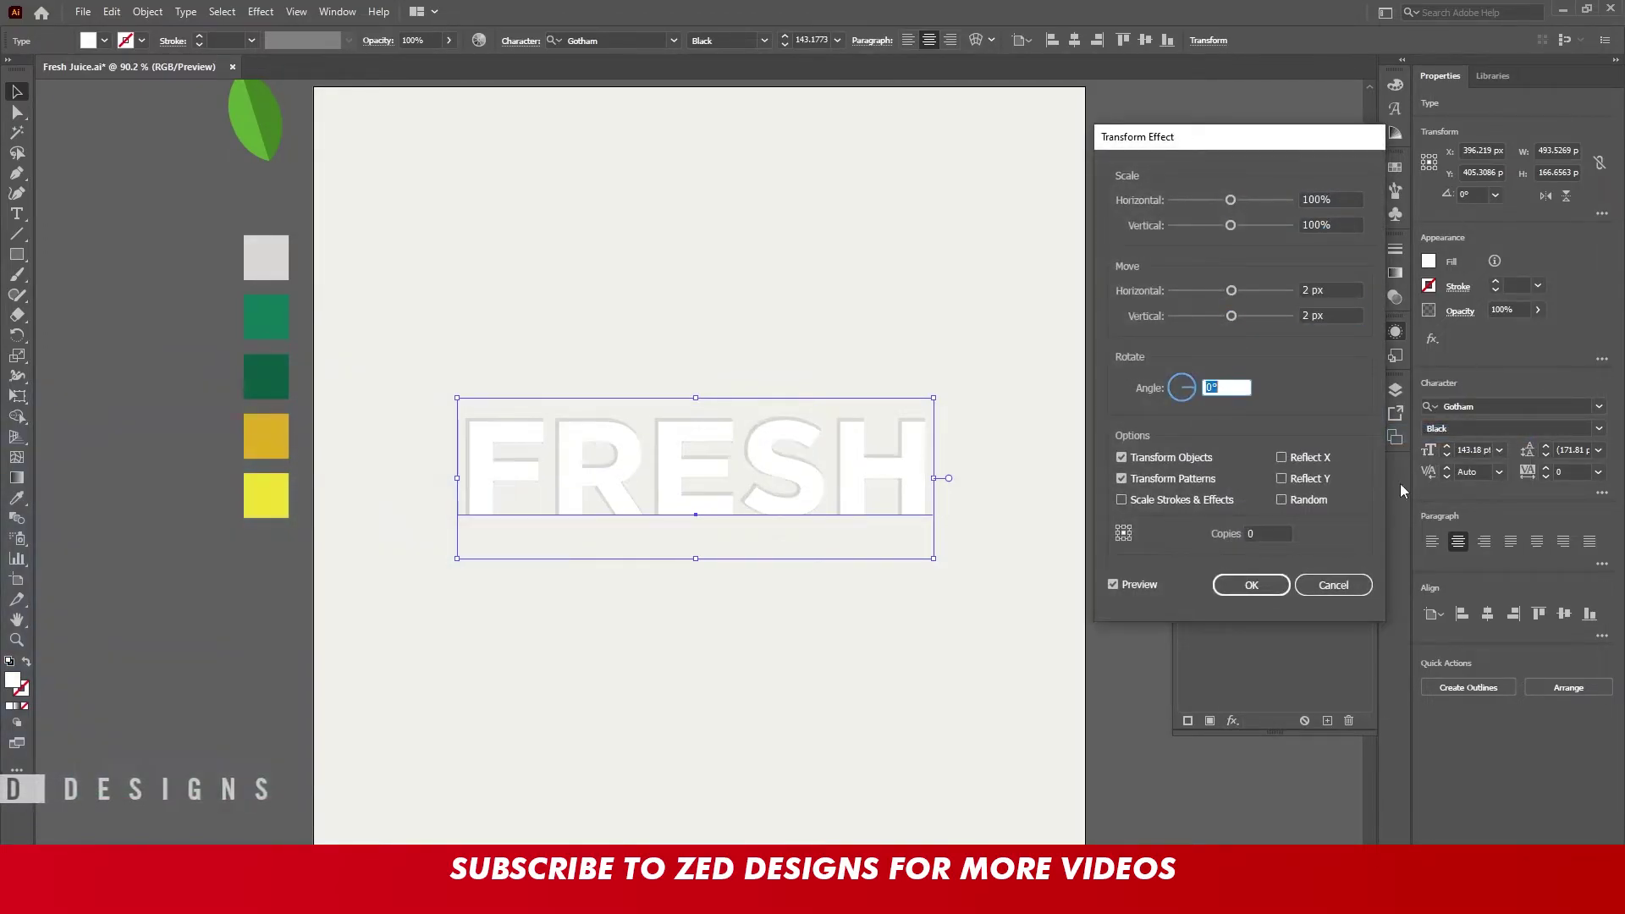
click(1232, 590)
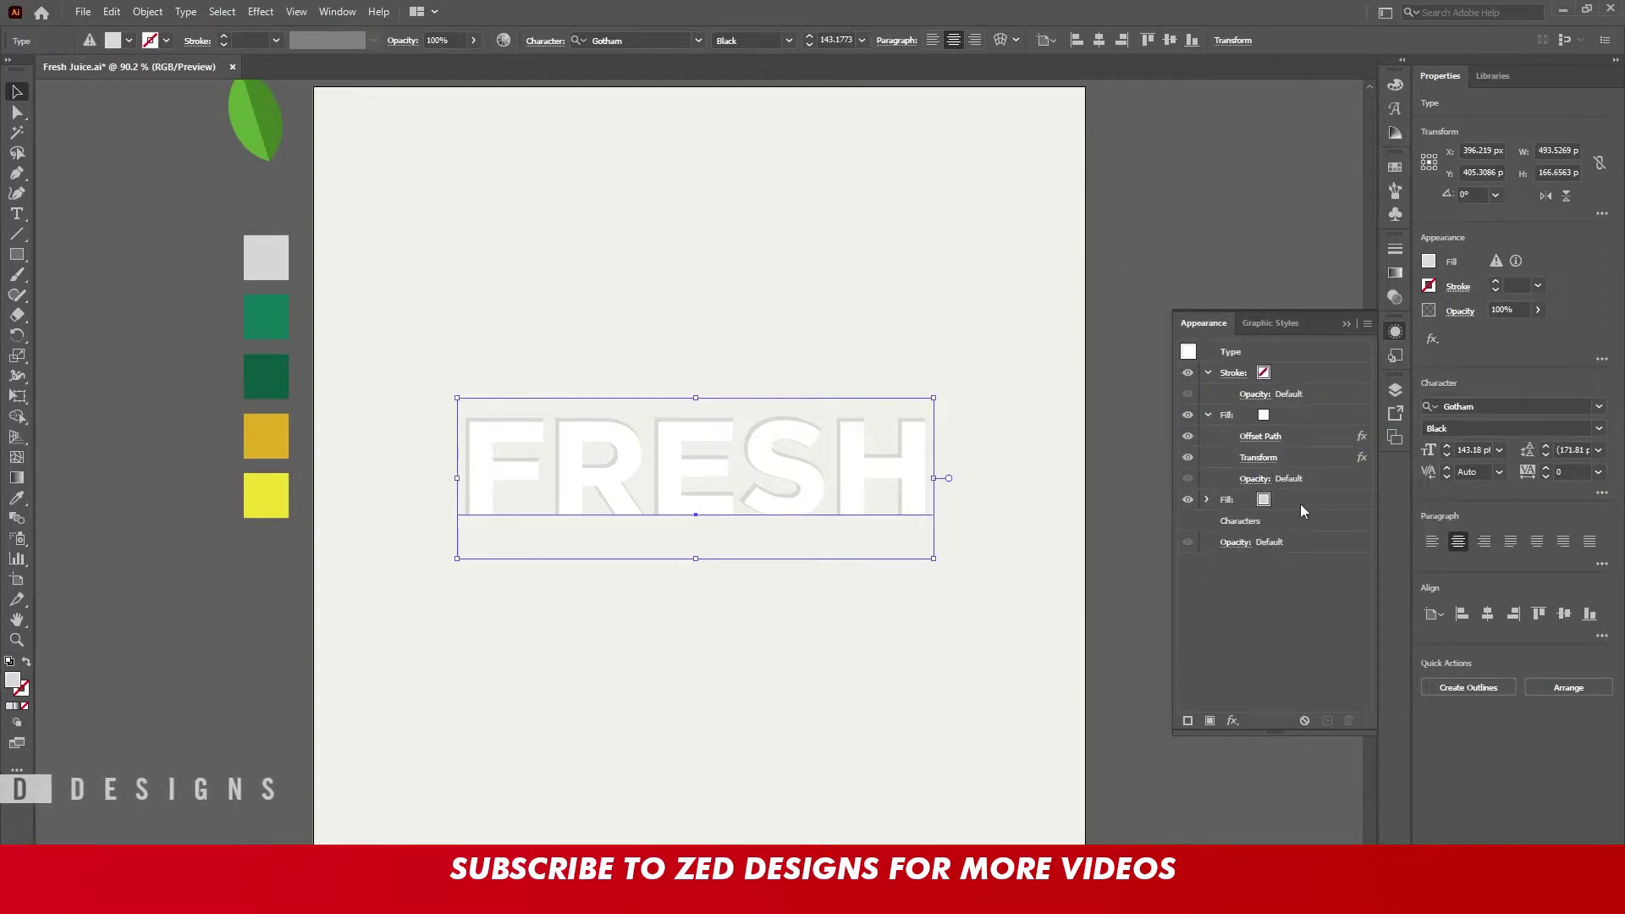
click(1287, 416)
click(1208, 415)
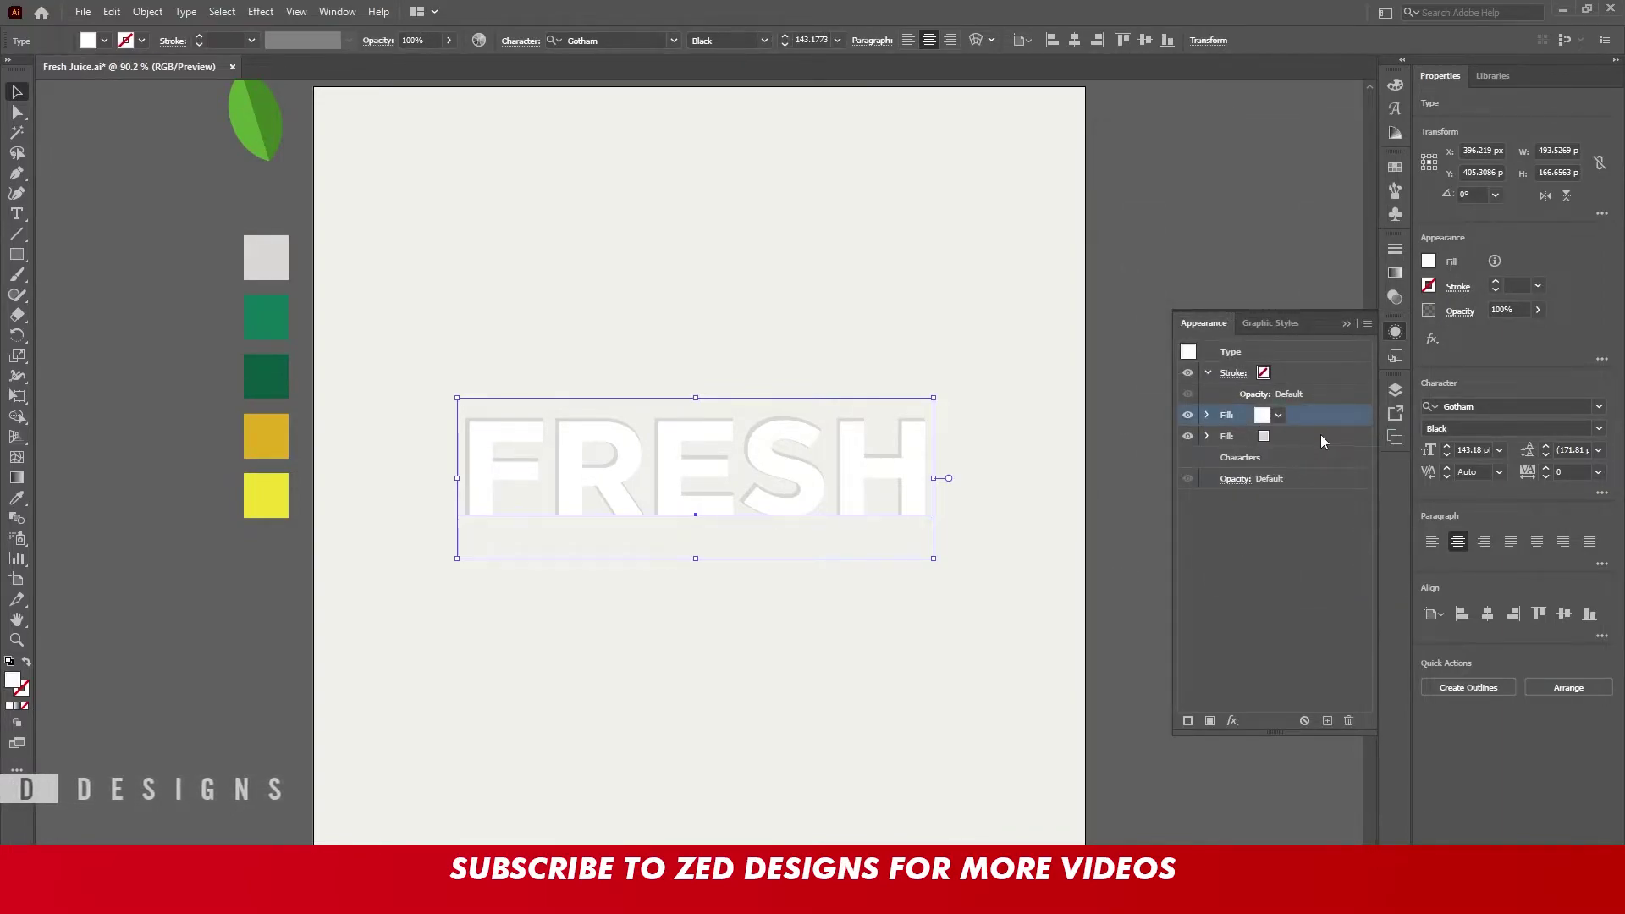
click(1323, 437)
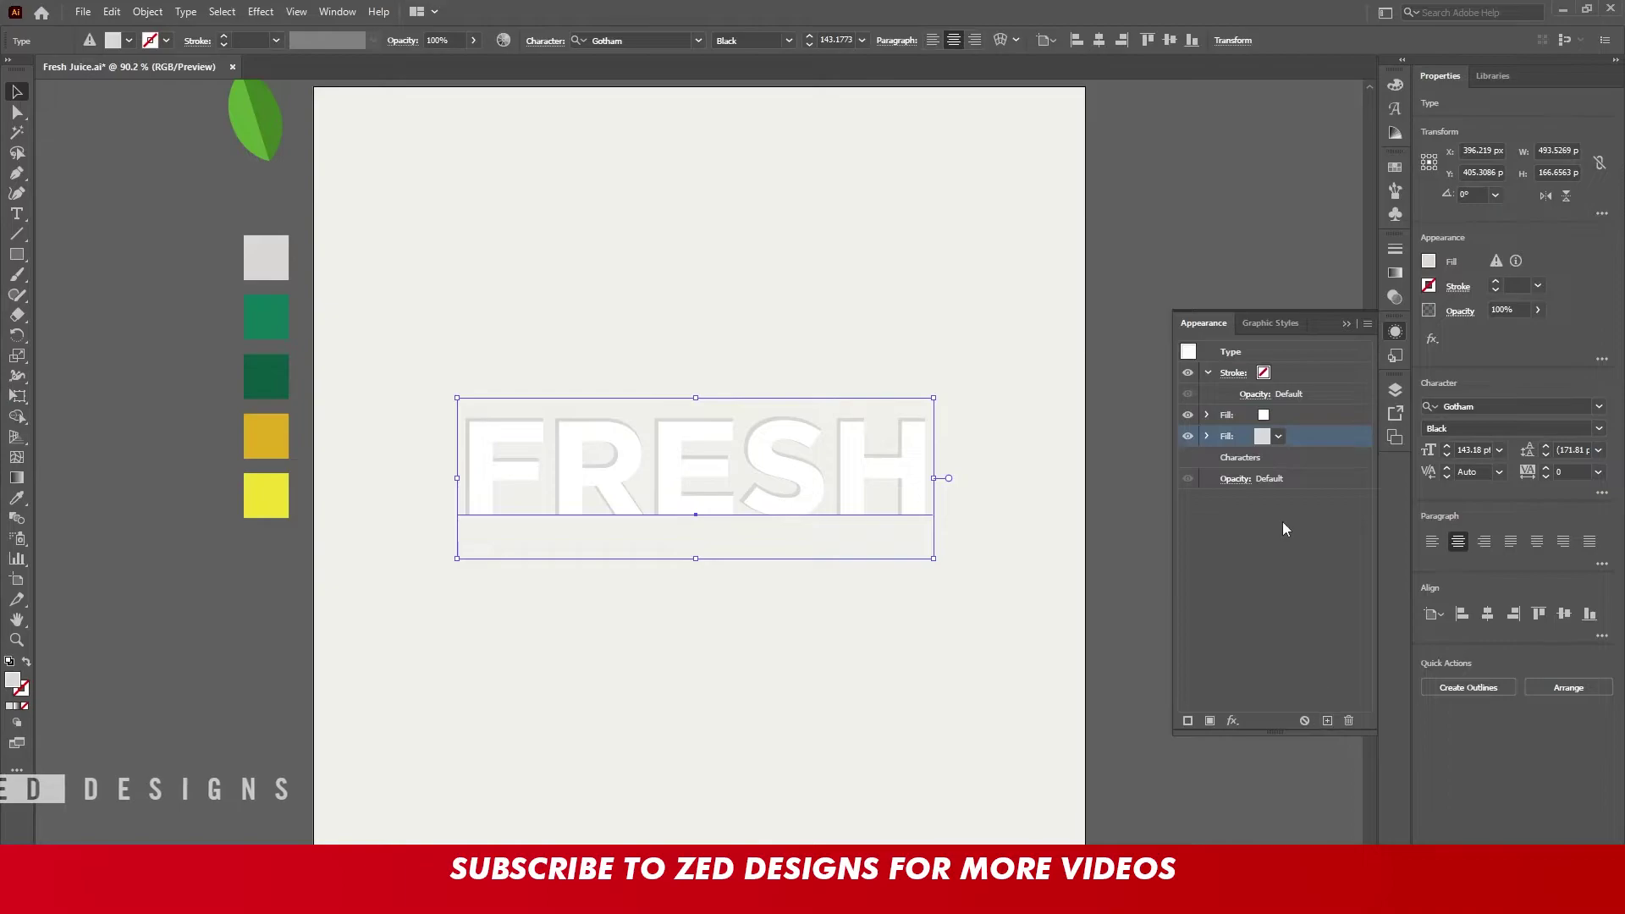
Add a green third fill with a 10 px Offset Path outline
click(1327, 720)
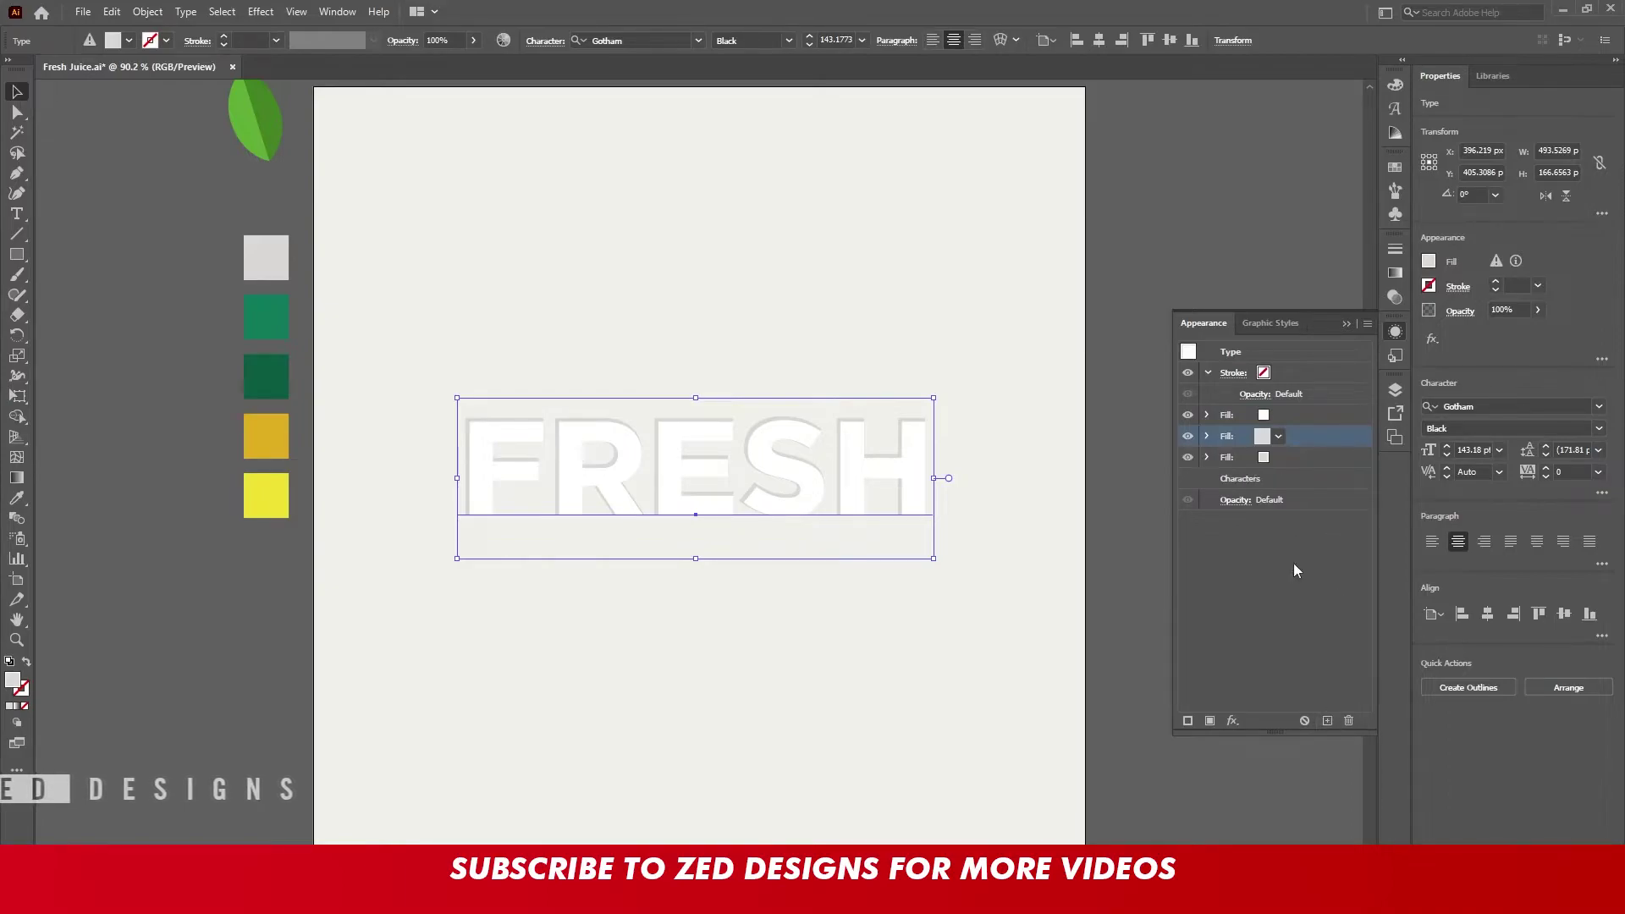
click(1292, 459)
key(i)
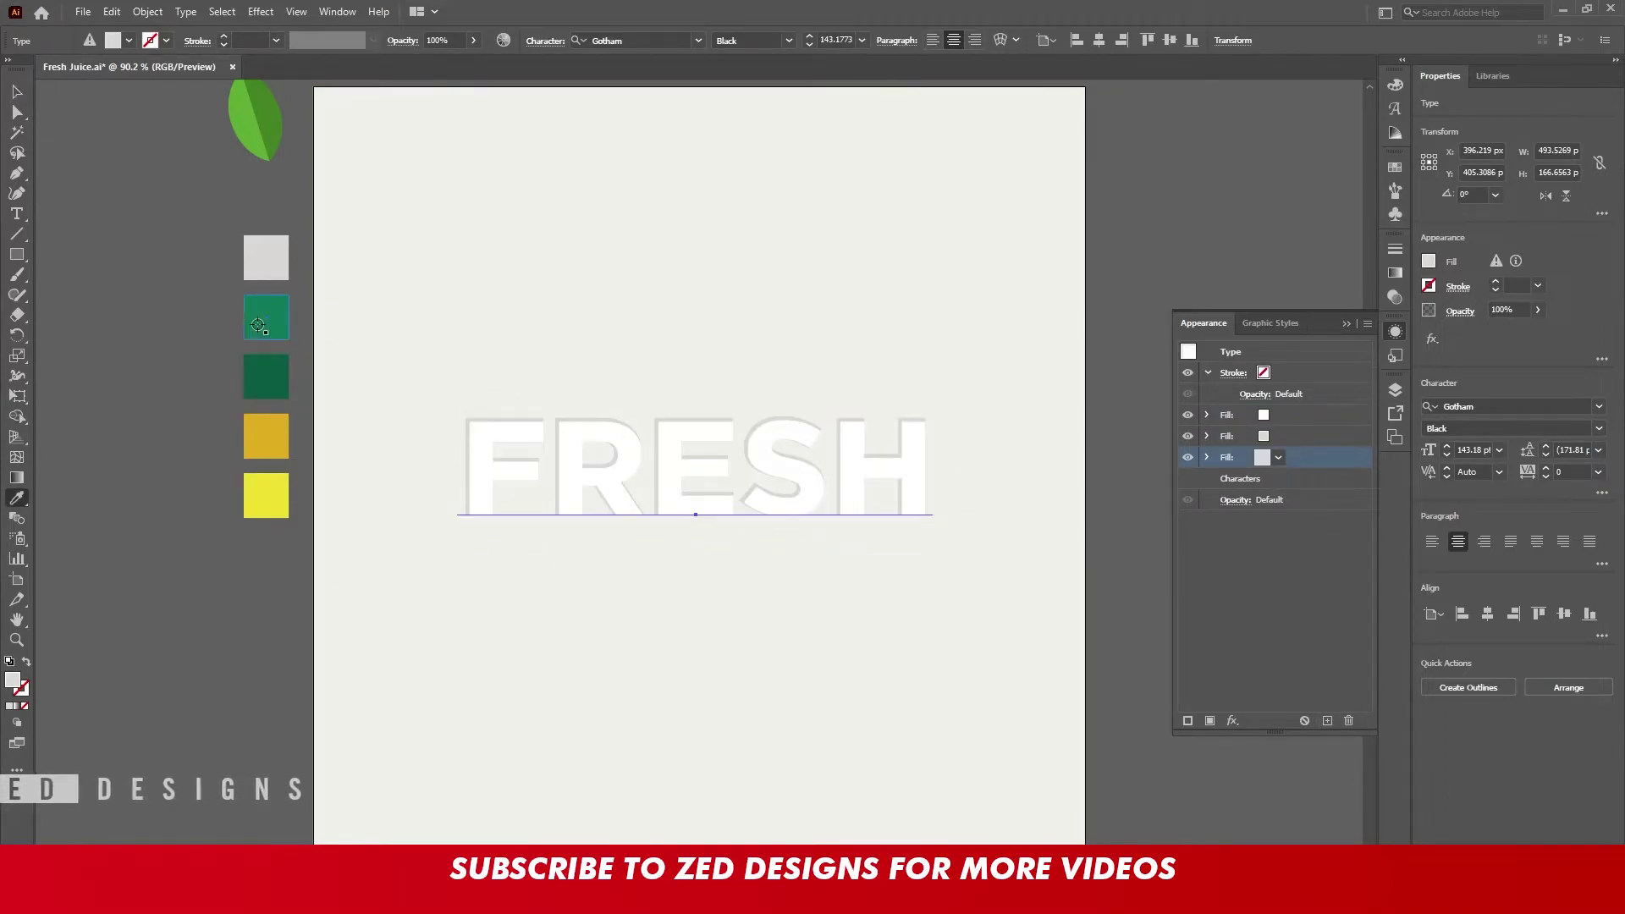
click(265, 320)
click(1232, 717)
mouse_move(1261, 394)
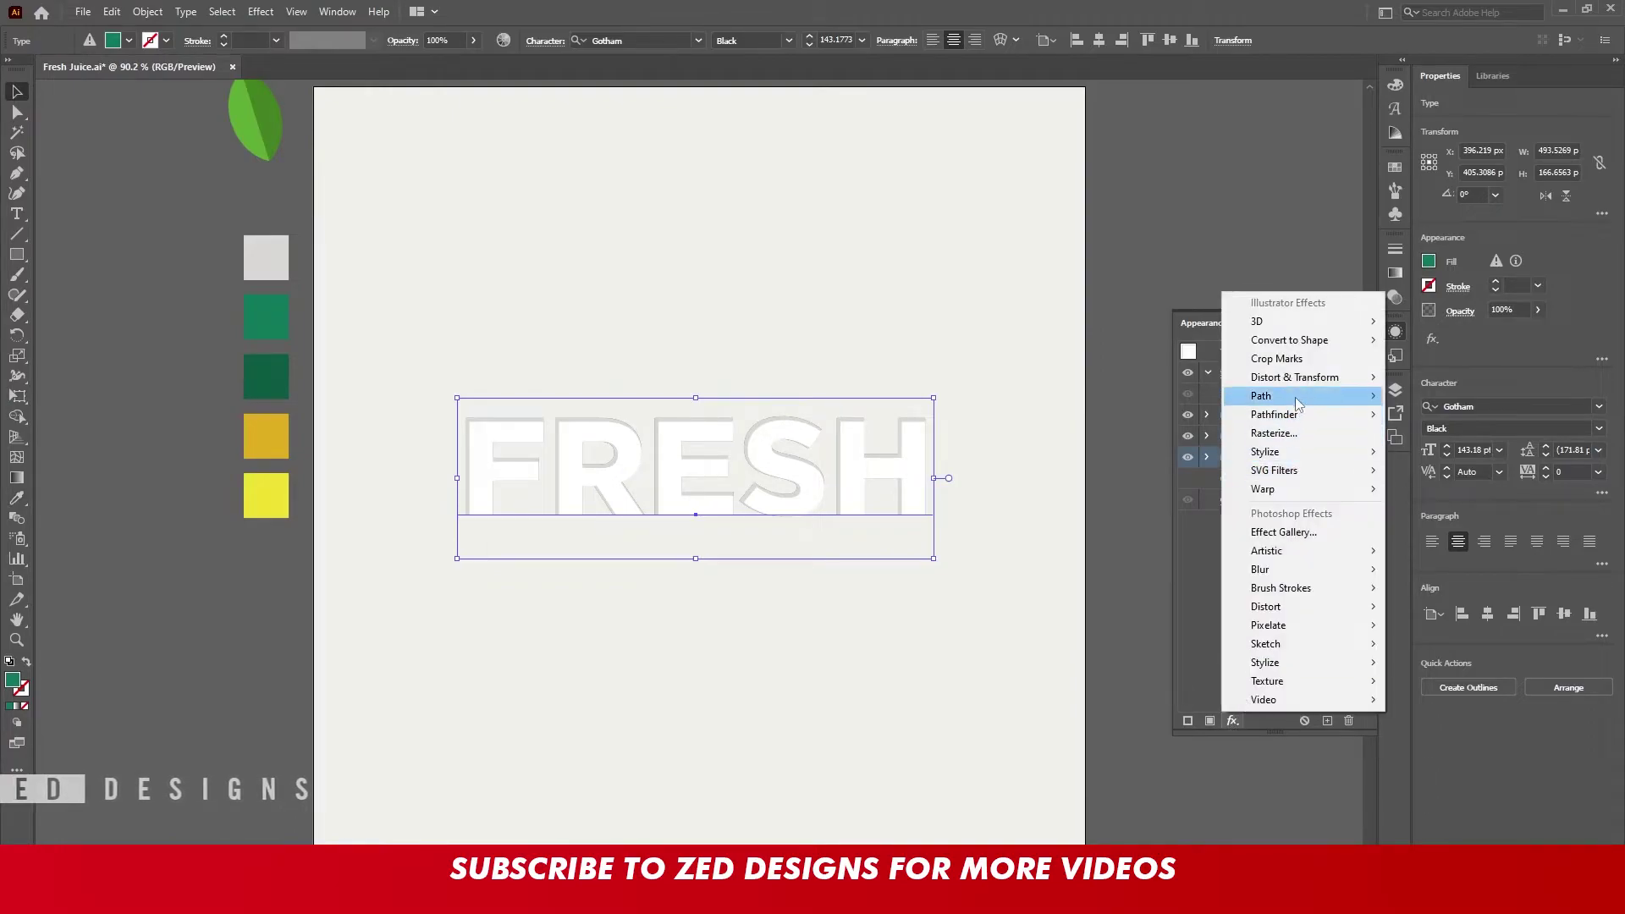
click(1439, 396)
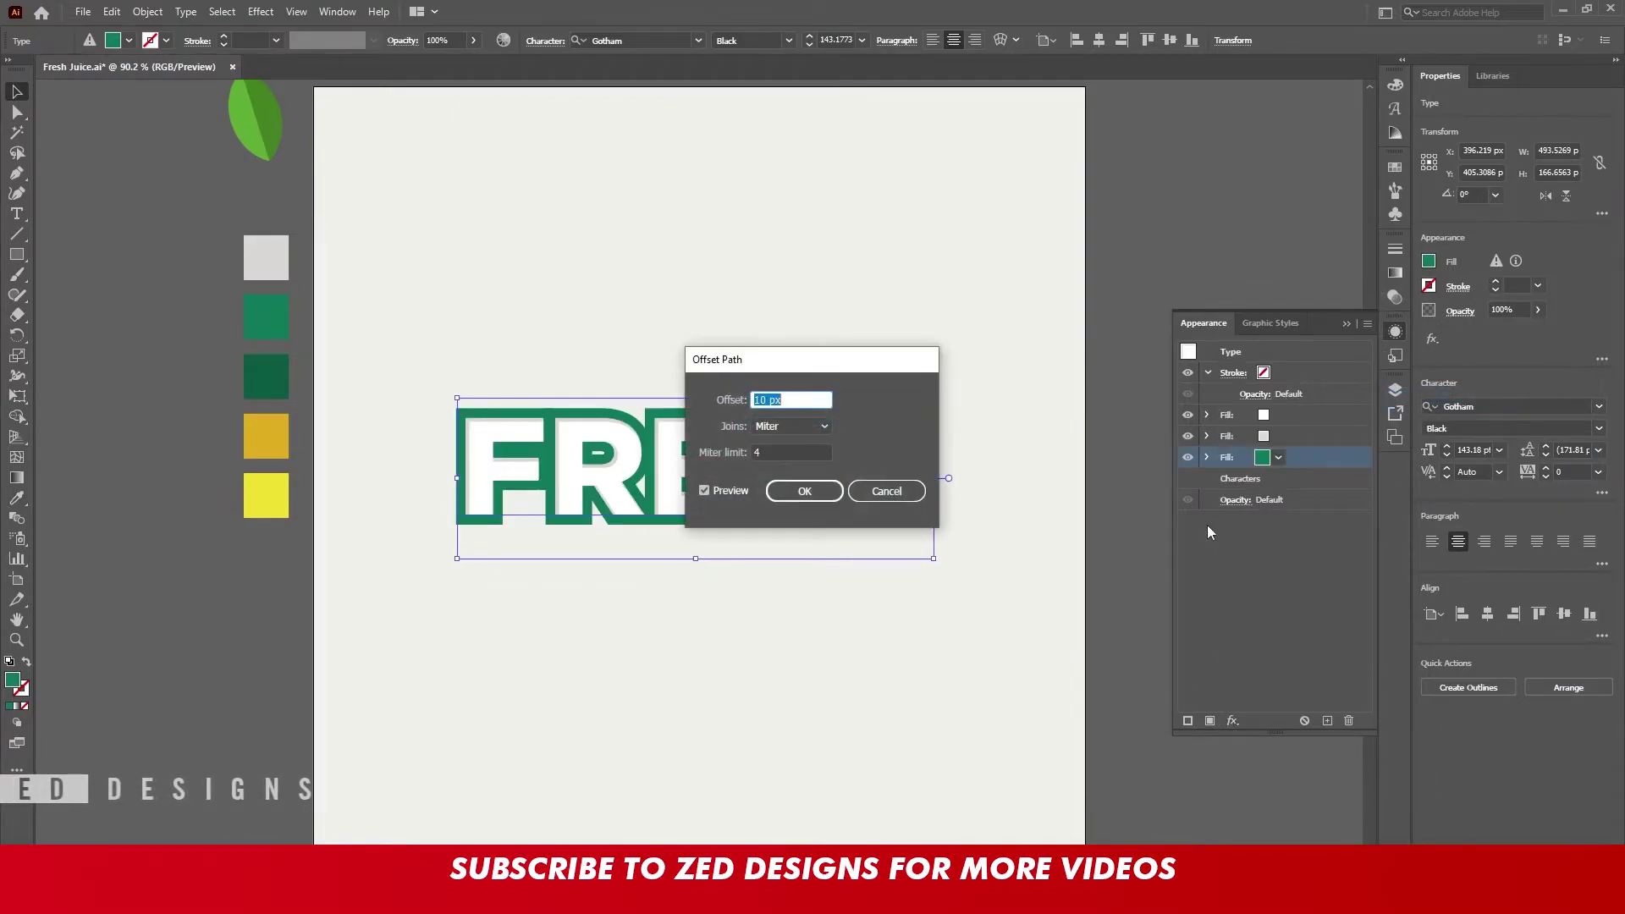
click(820, 494)
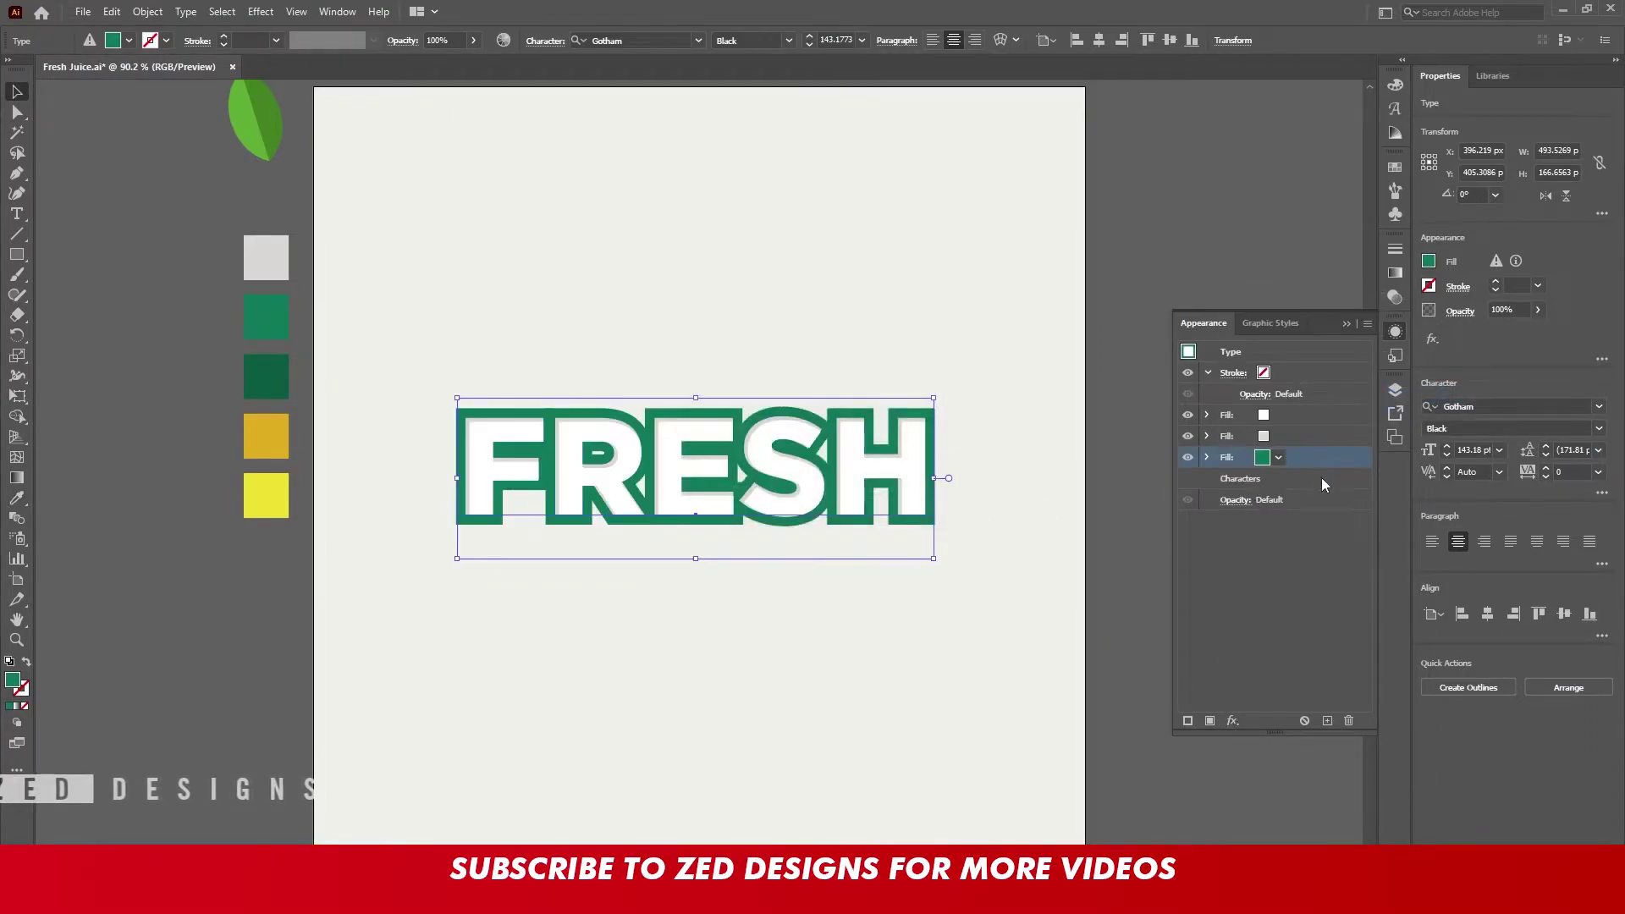
Duplicate the fill as a dark green extrusion using Transform 0.3 px each way with 100 copies
click(1328, 721)
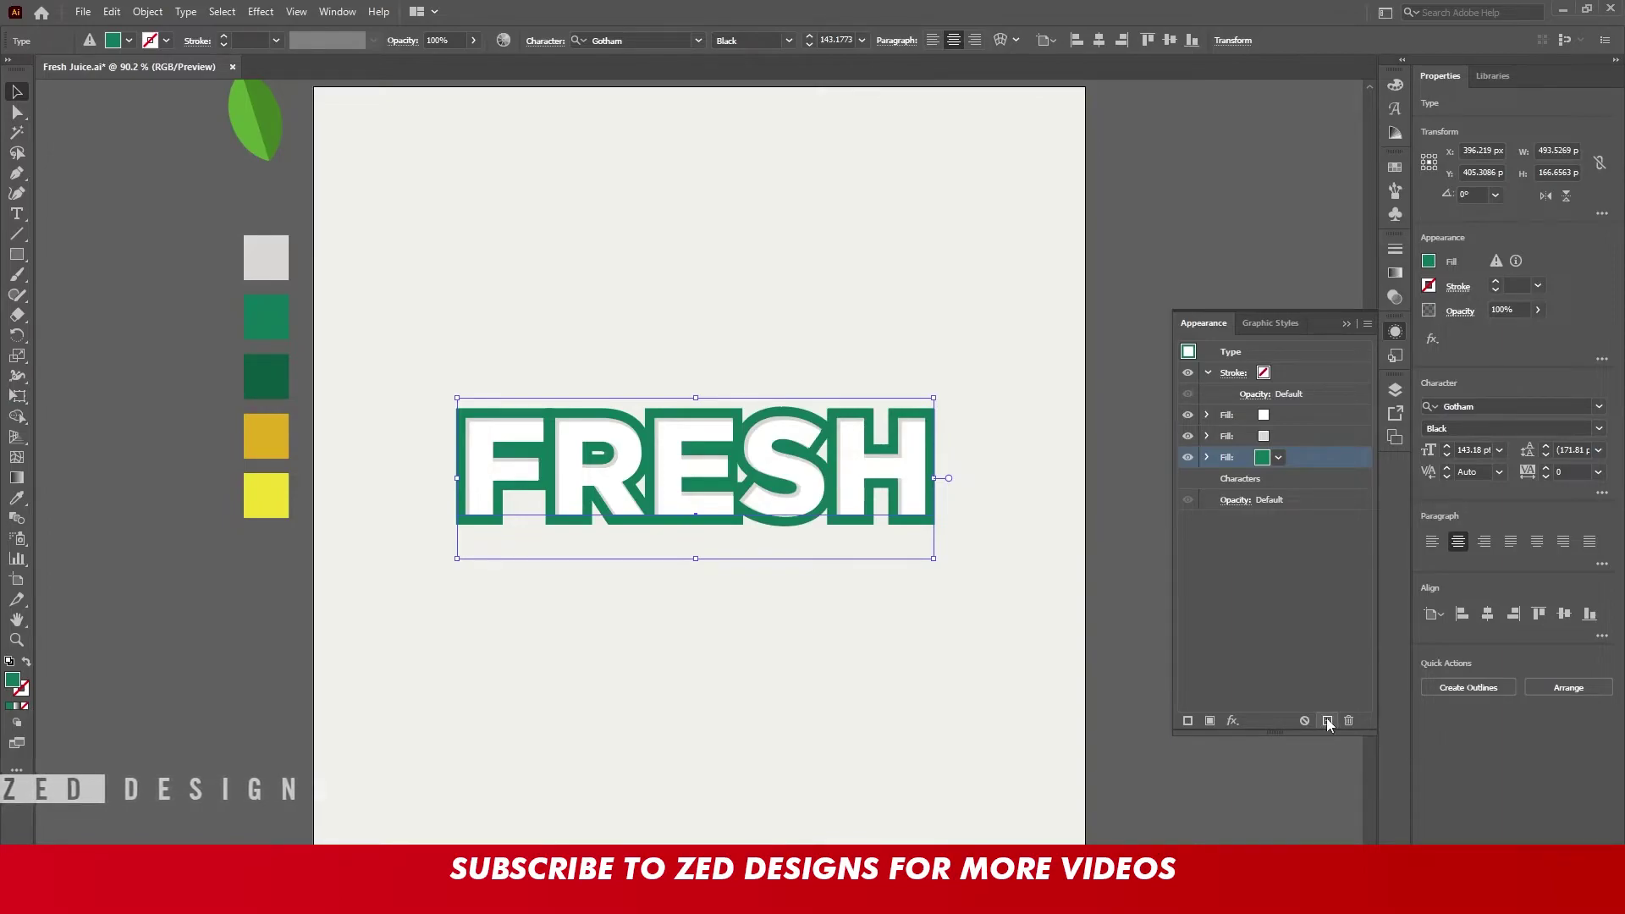
click(1288, 477)
key(i)
key(v)
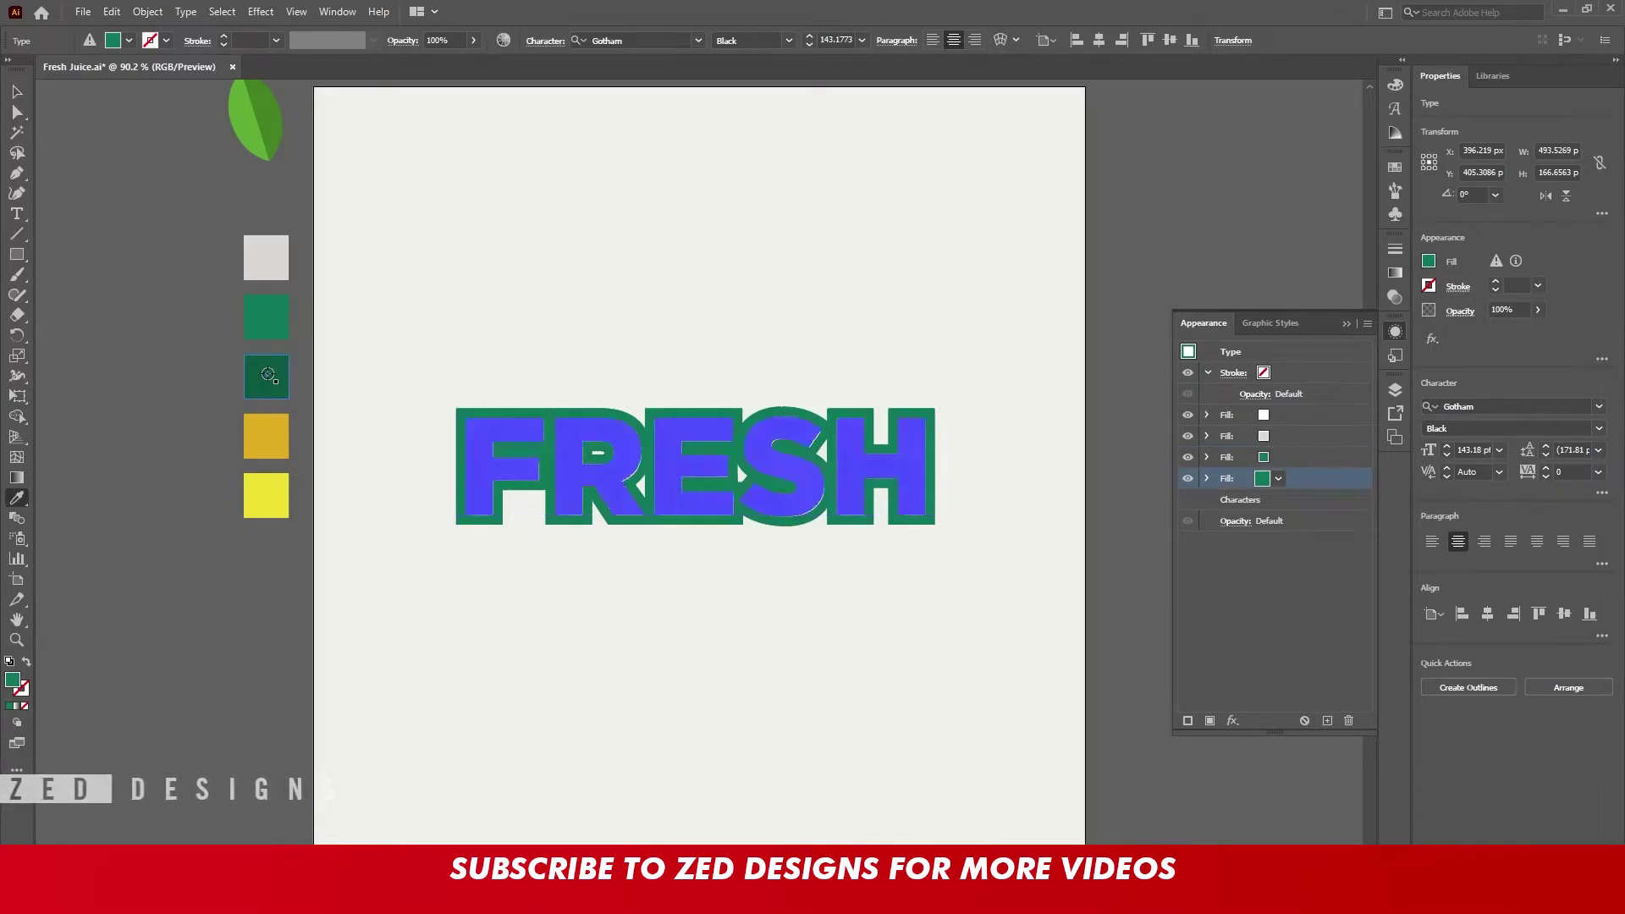
click(1233, 721)
mouse_move(1295, 378)
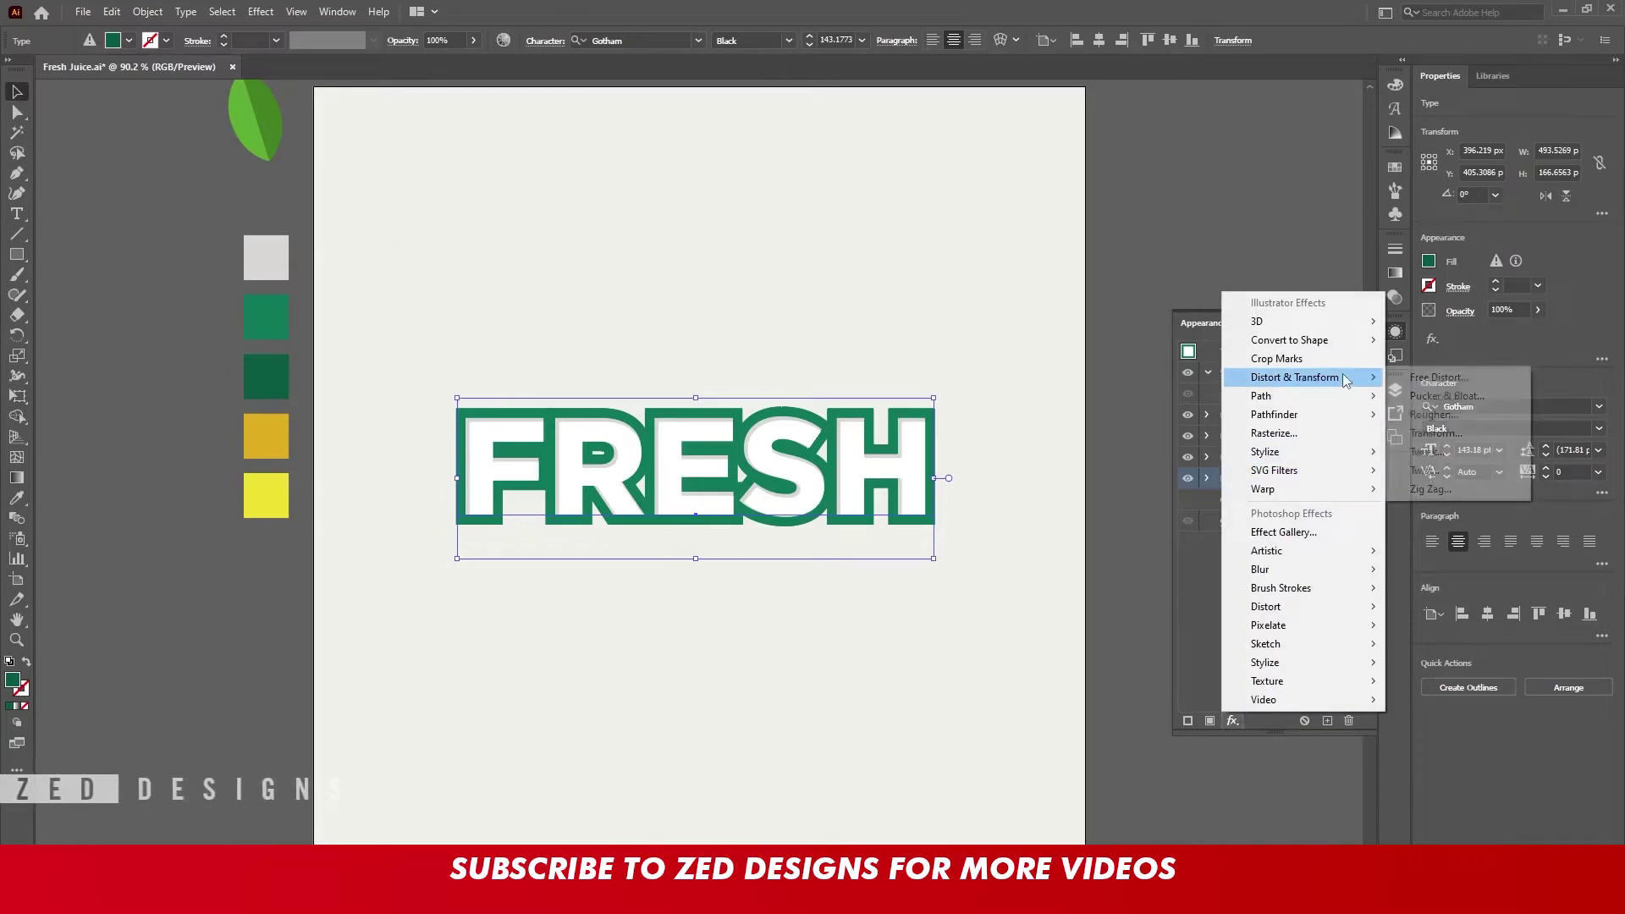
click(1439, 428)
key(Tab)
text(.3)
key(Tab)
key(Tab)
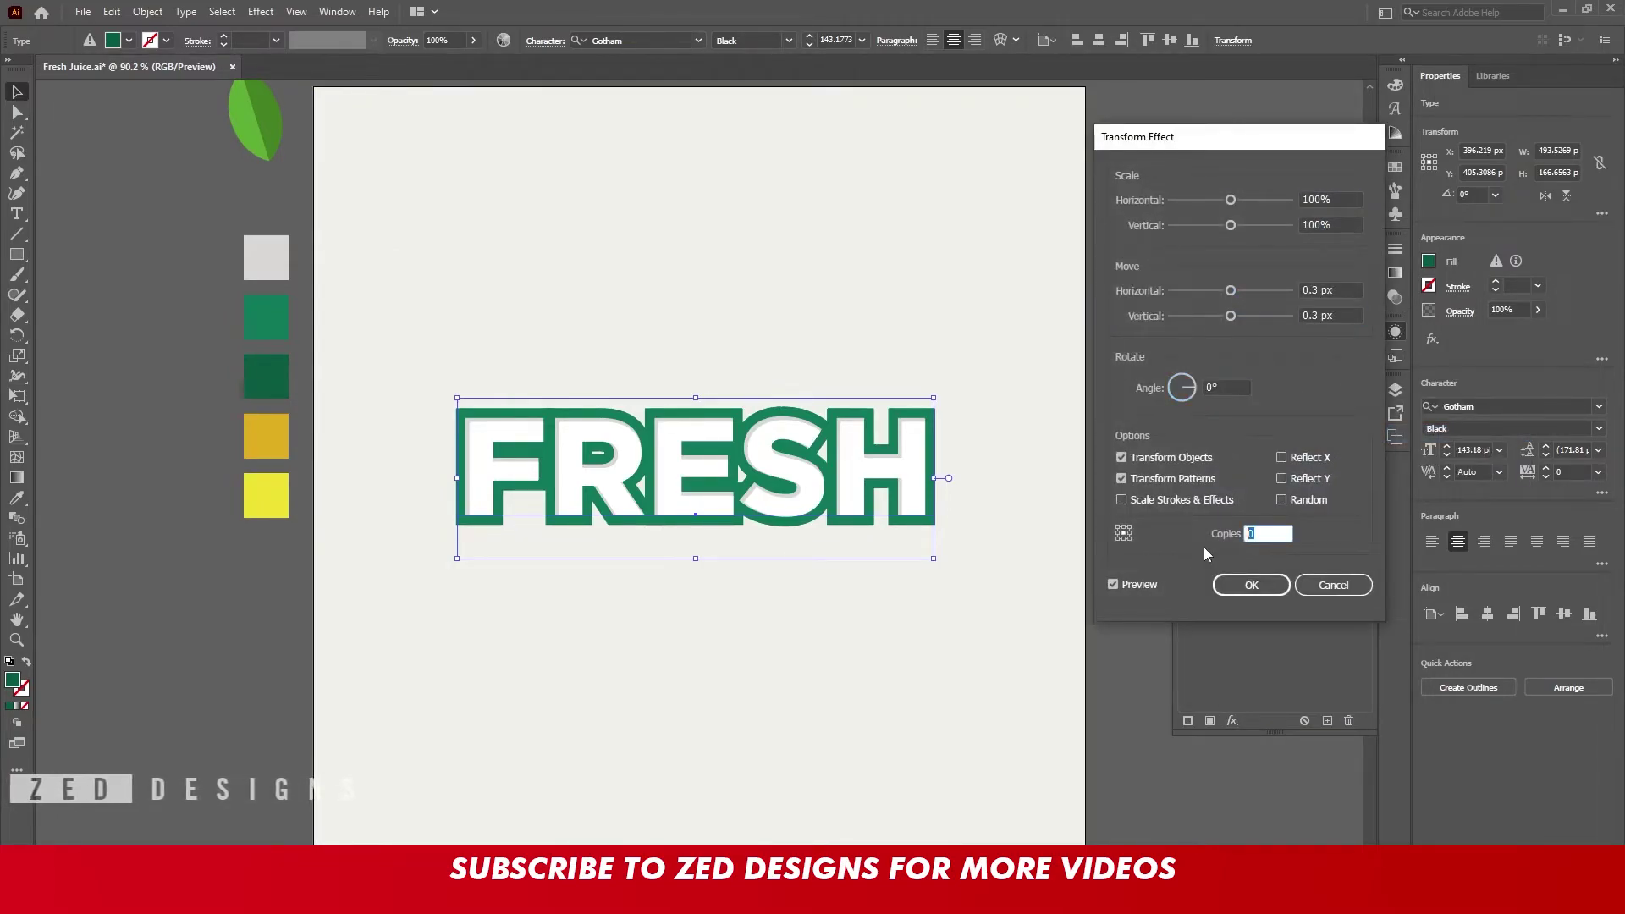
text(00)
key(Tab)
click(1251, 584)
Add a new bottom fill sampled yellow beneath the extrusion
click(1327, 719)
click(1297, 501)
click(265, 436)
click(1234, 722)
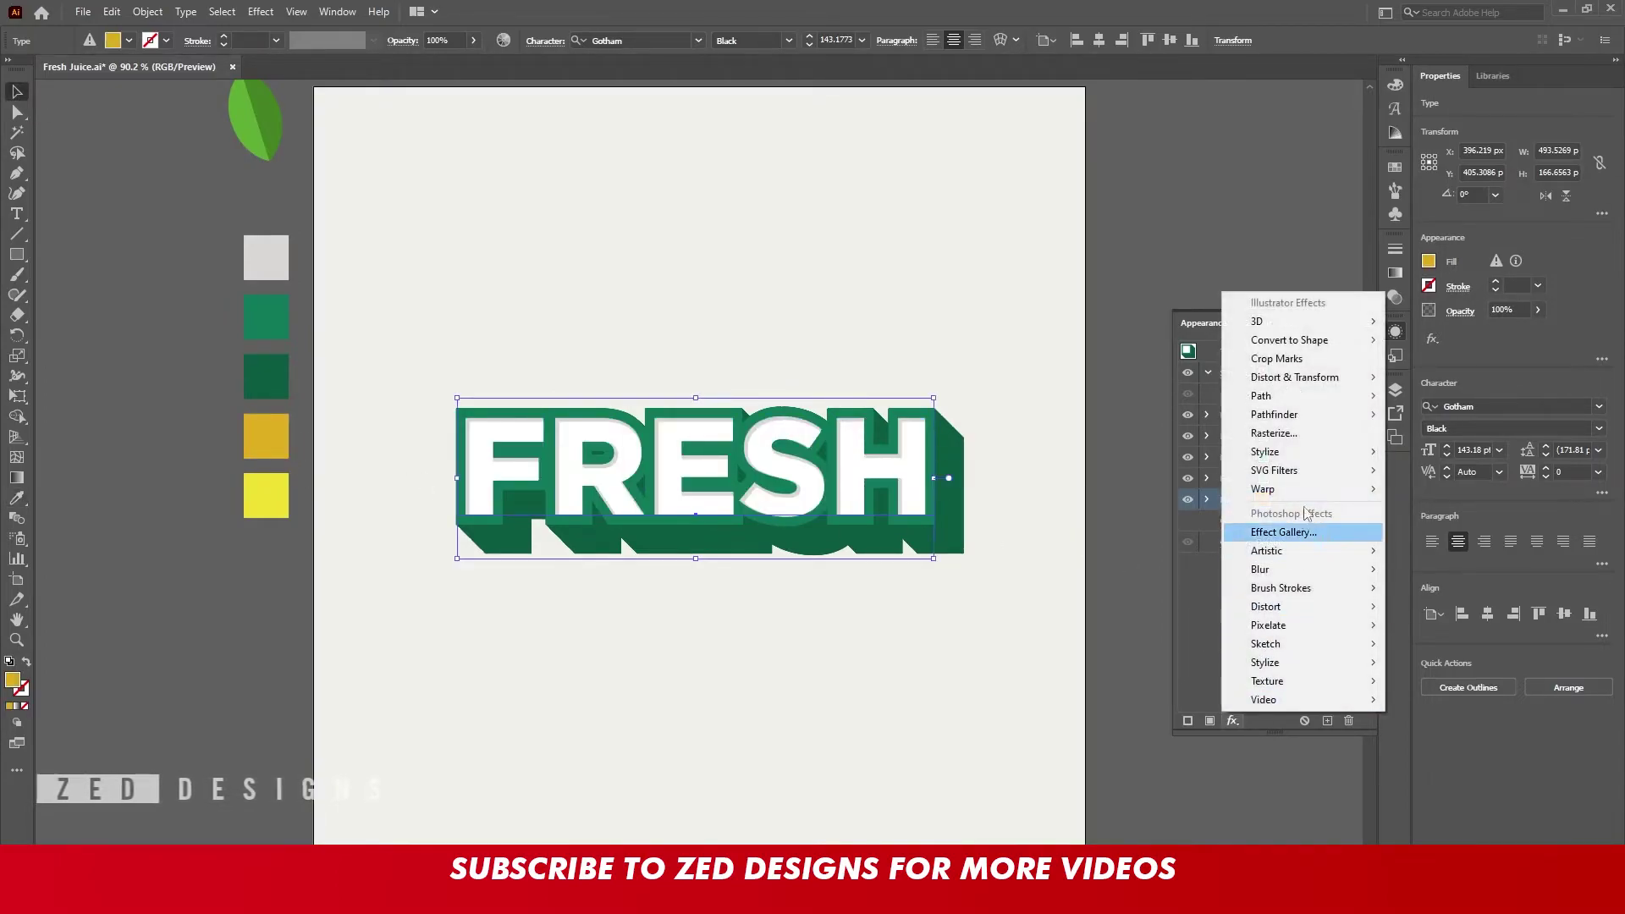
Give the yellow fill a new 4 px Offset Path for a golden outline
click(1439, 396)
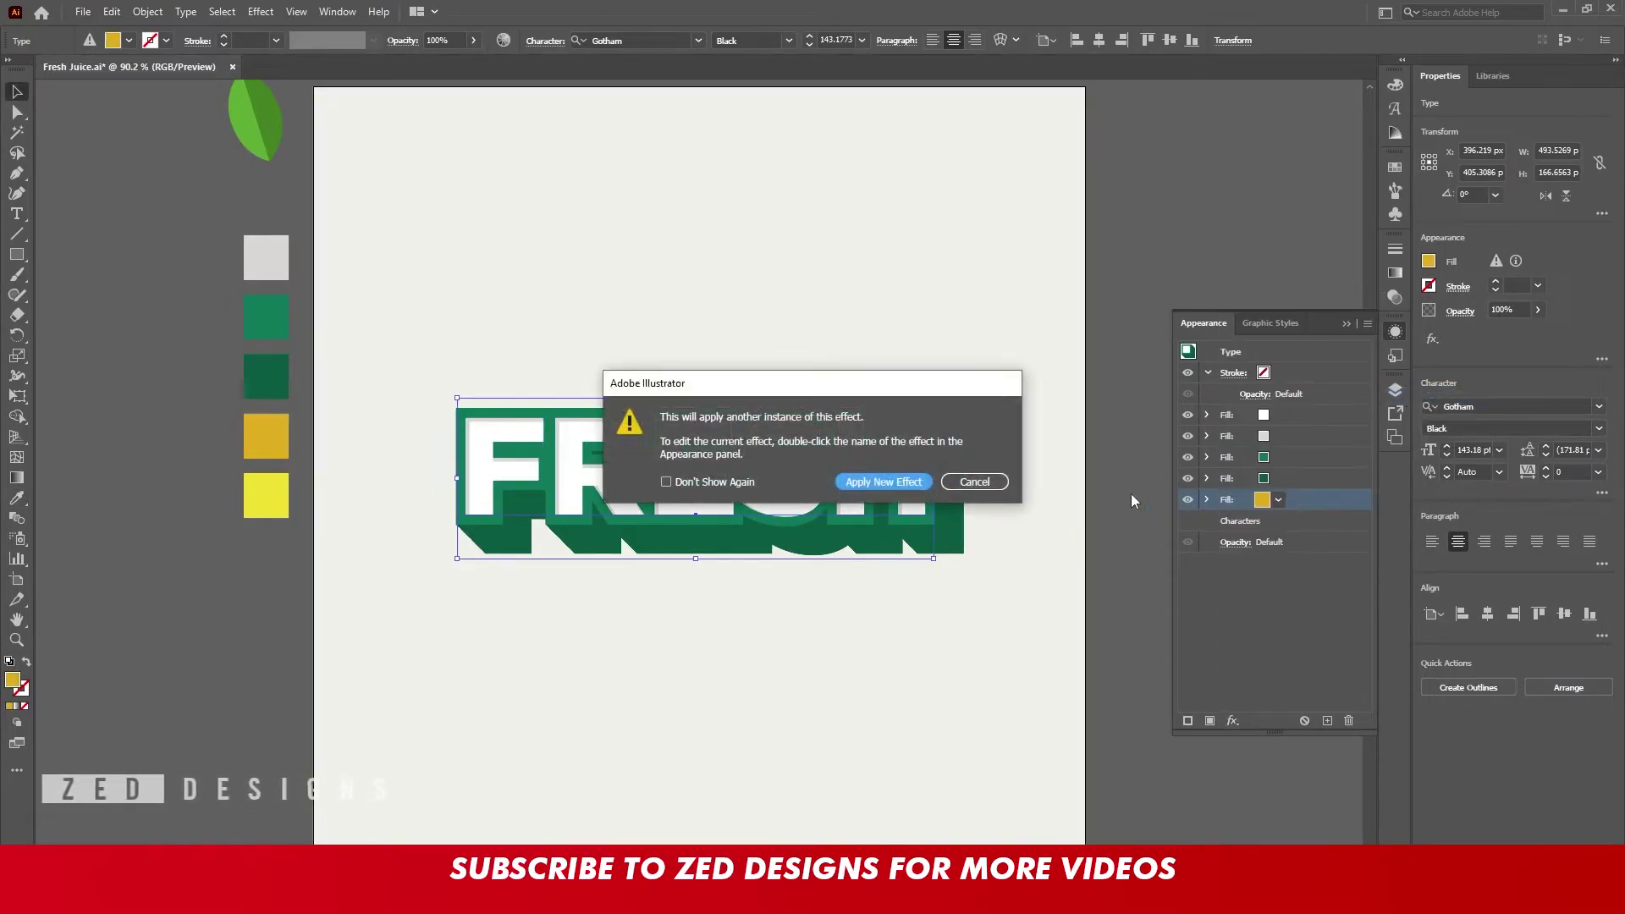
click(900, 484)
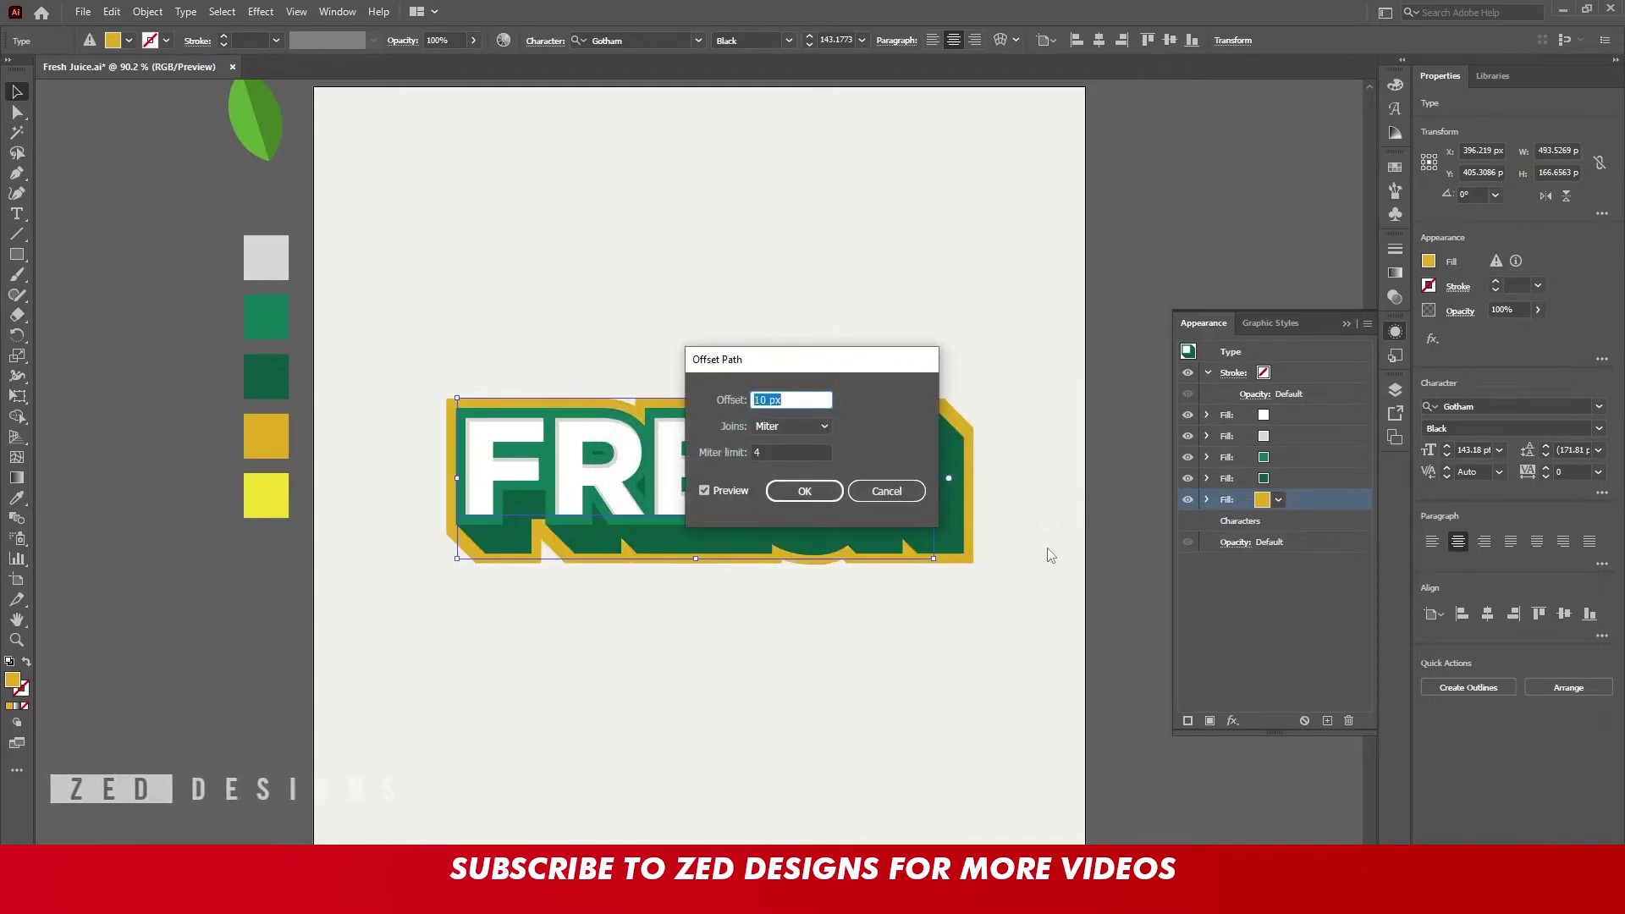
text(4)
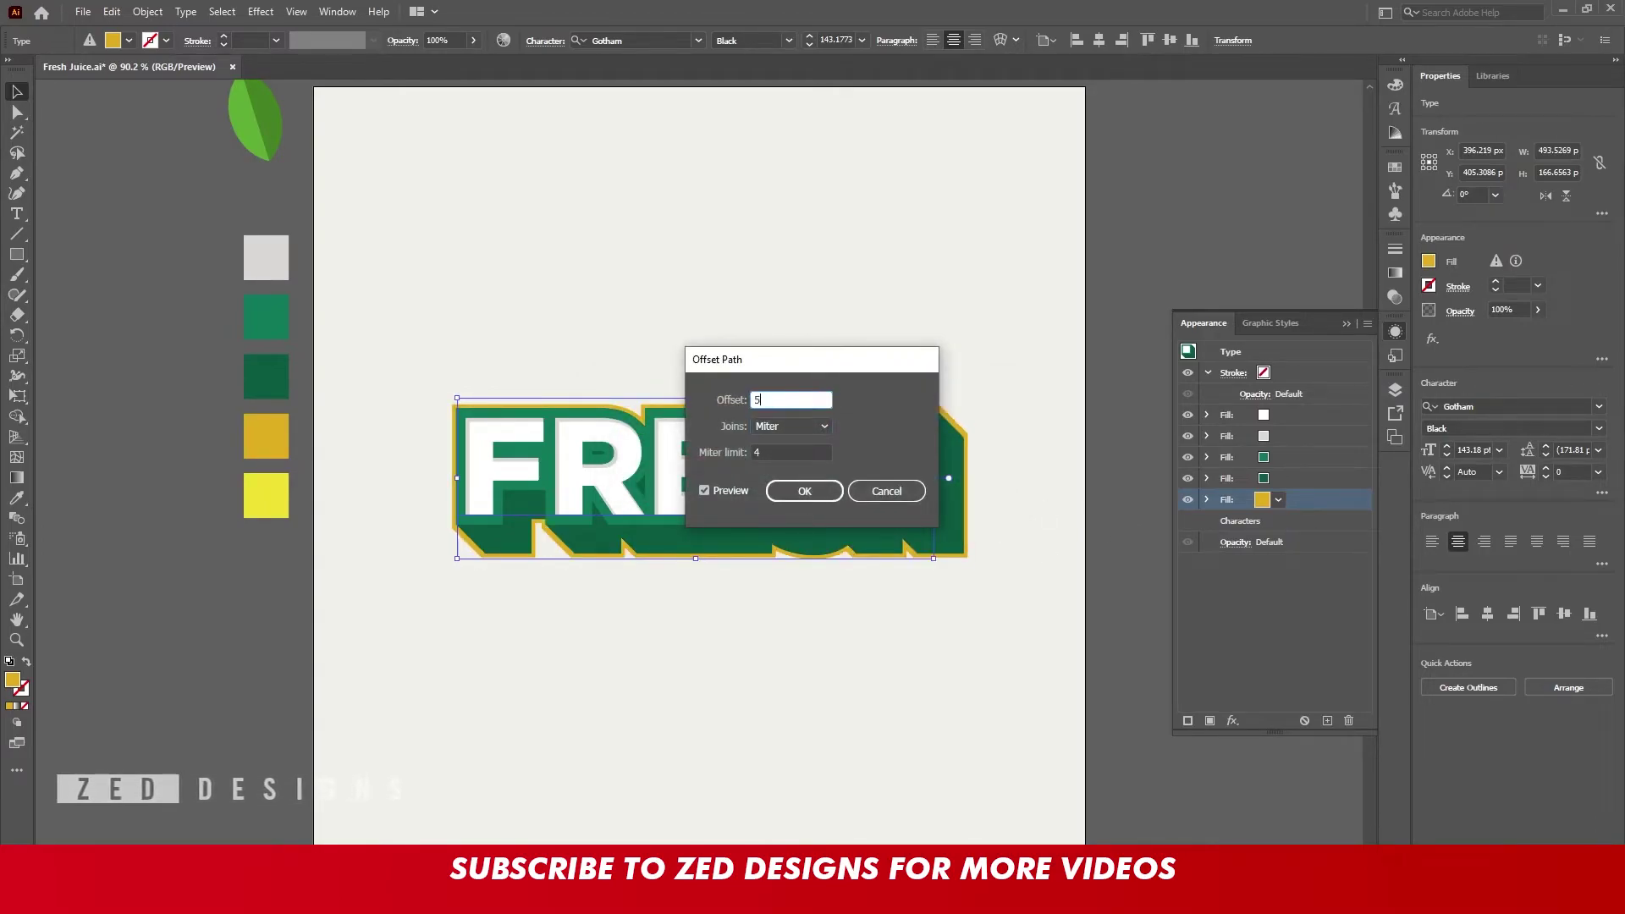
key(Tab)
click(804, 491)
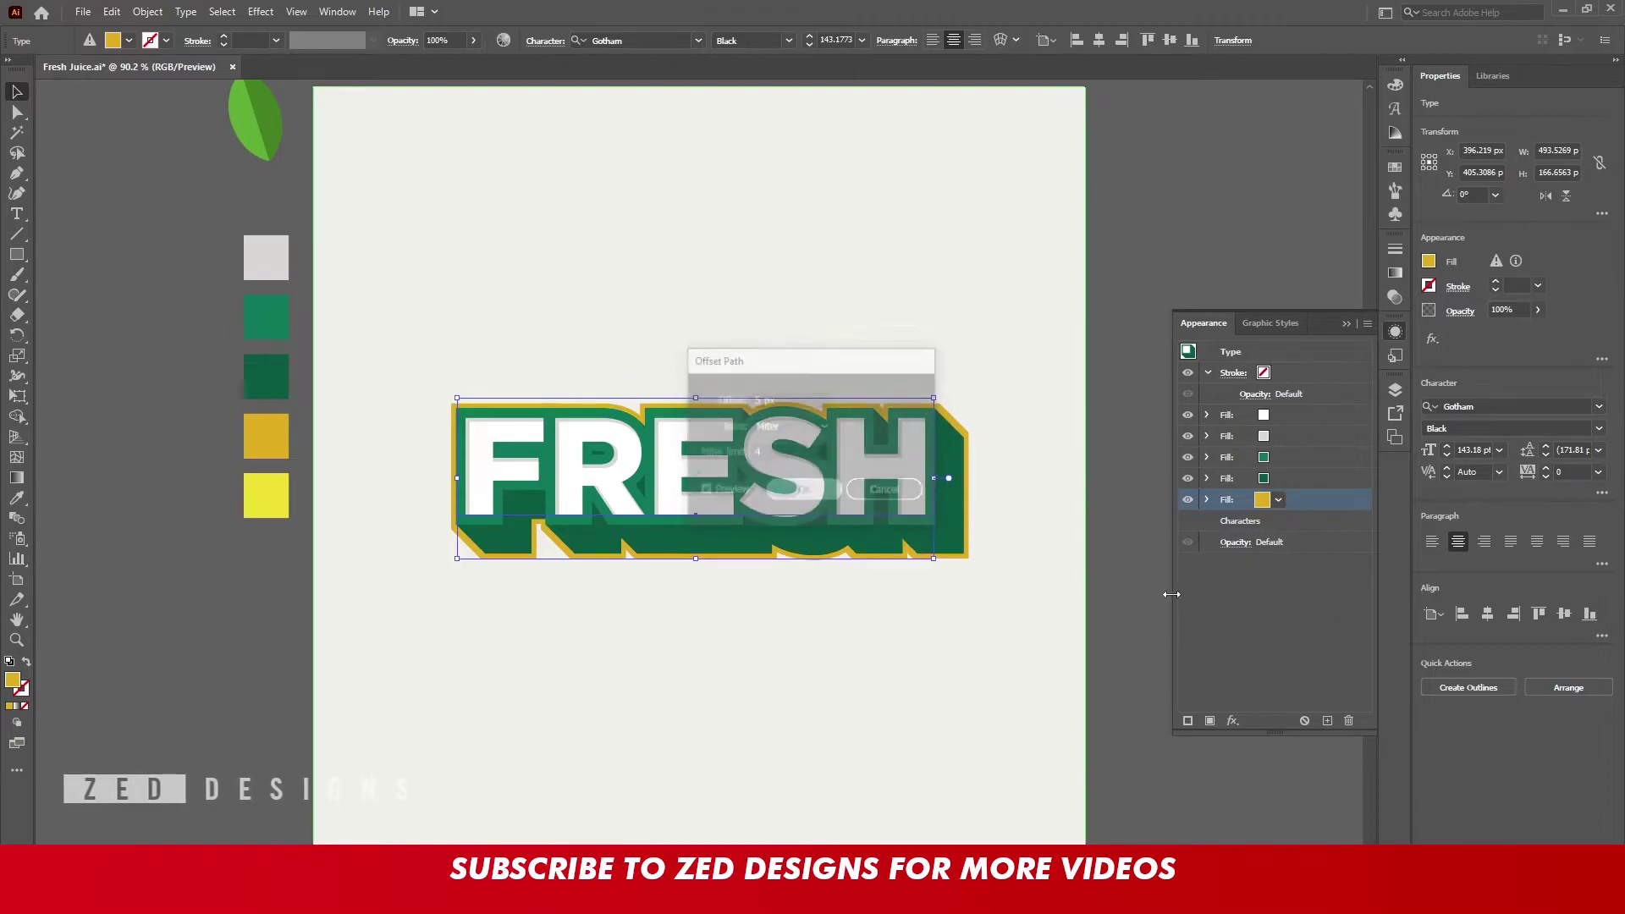
Add a bright yellow bottom fill with an extra 5 px Offset Path outline
click(1292, 521)
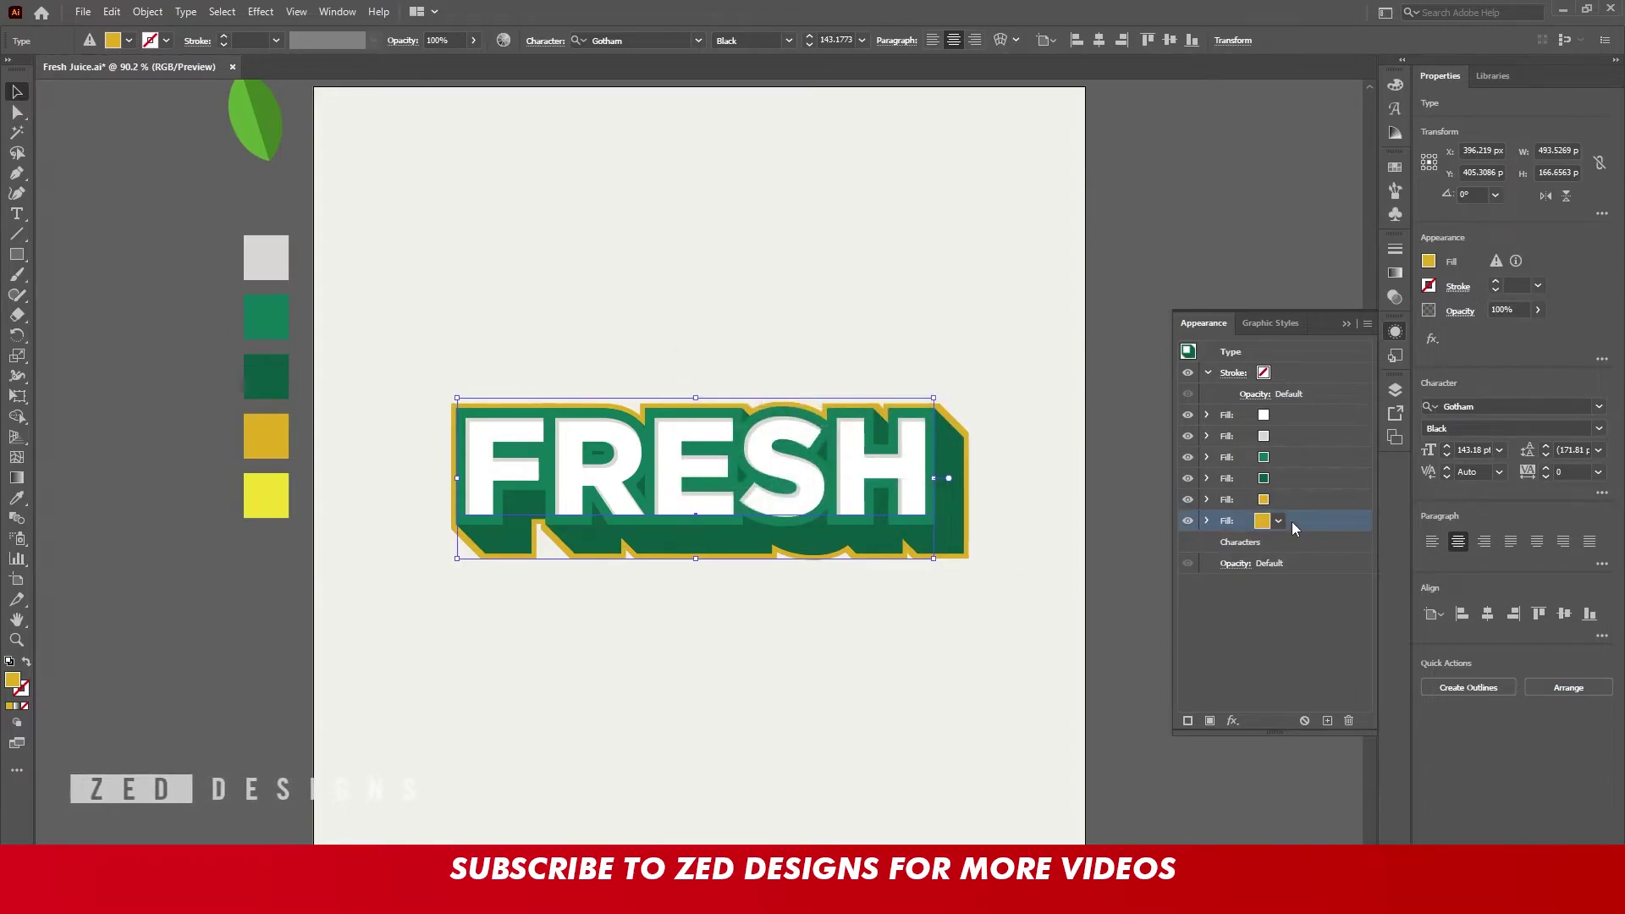
click(266, 495)
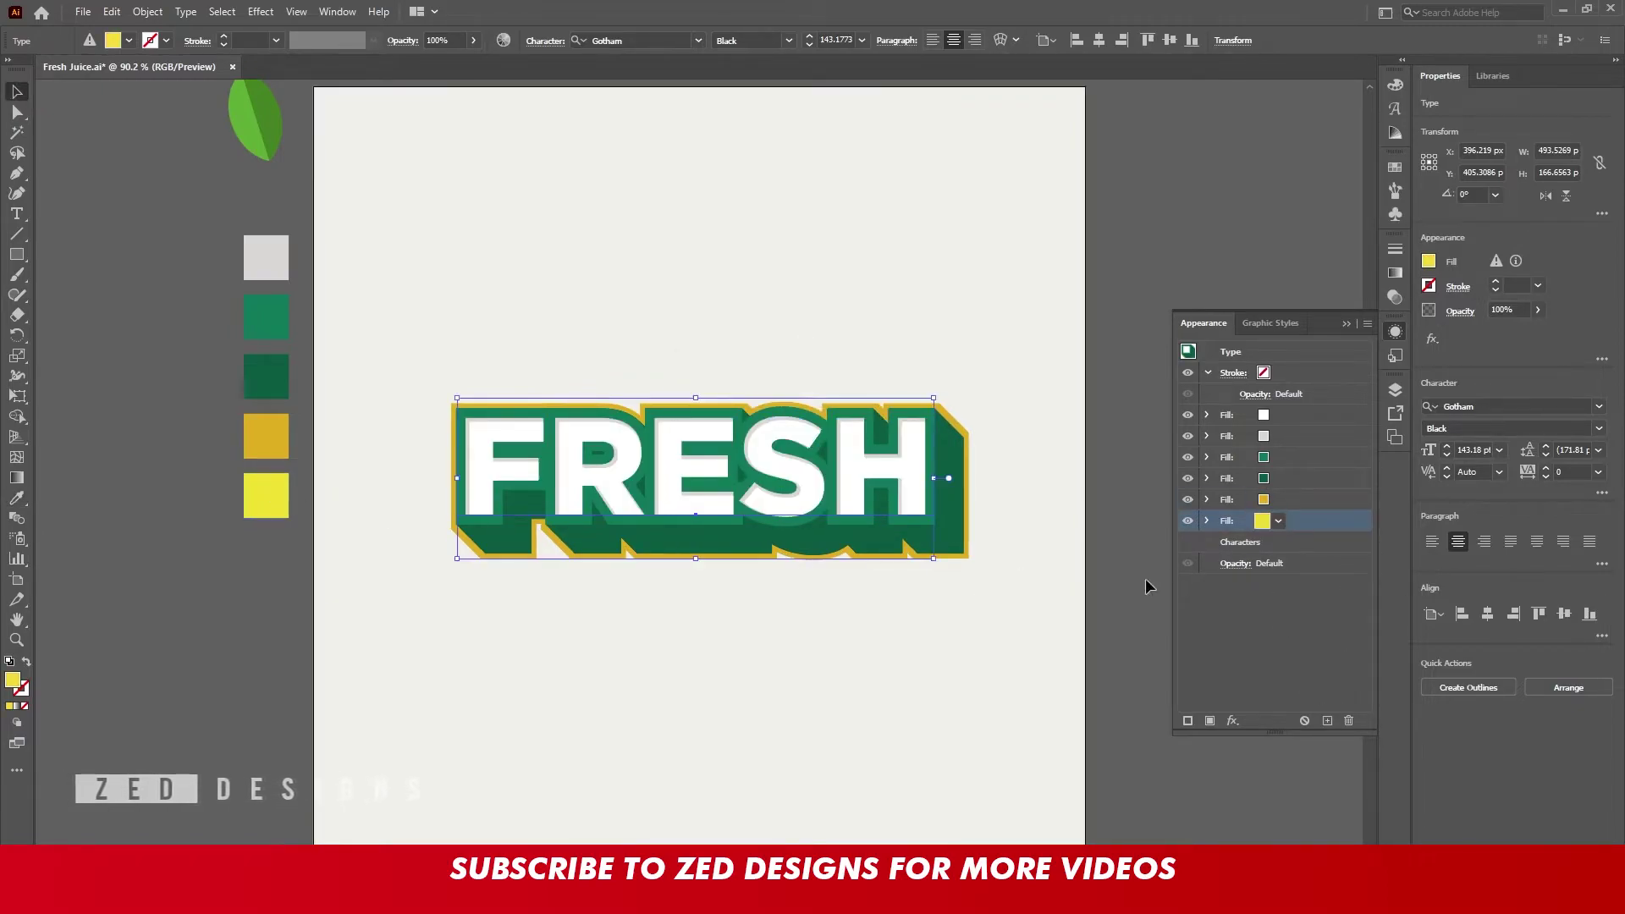
click(1233, 720)
click(1414, 395)
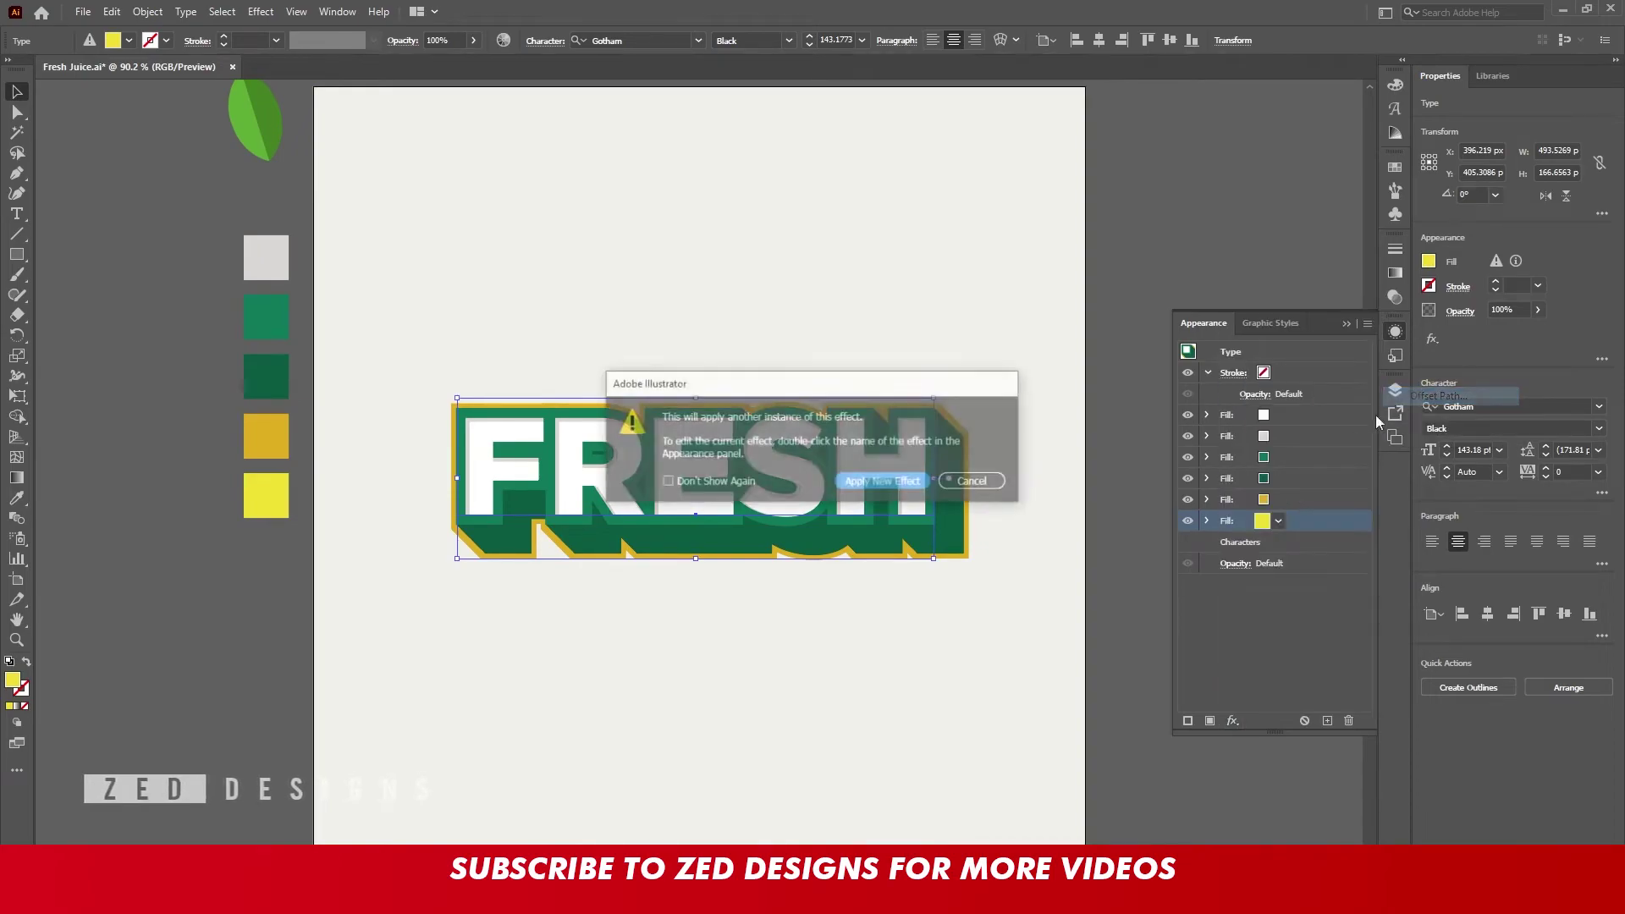
click(843, 481)
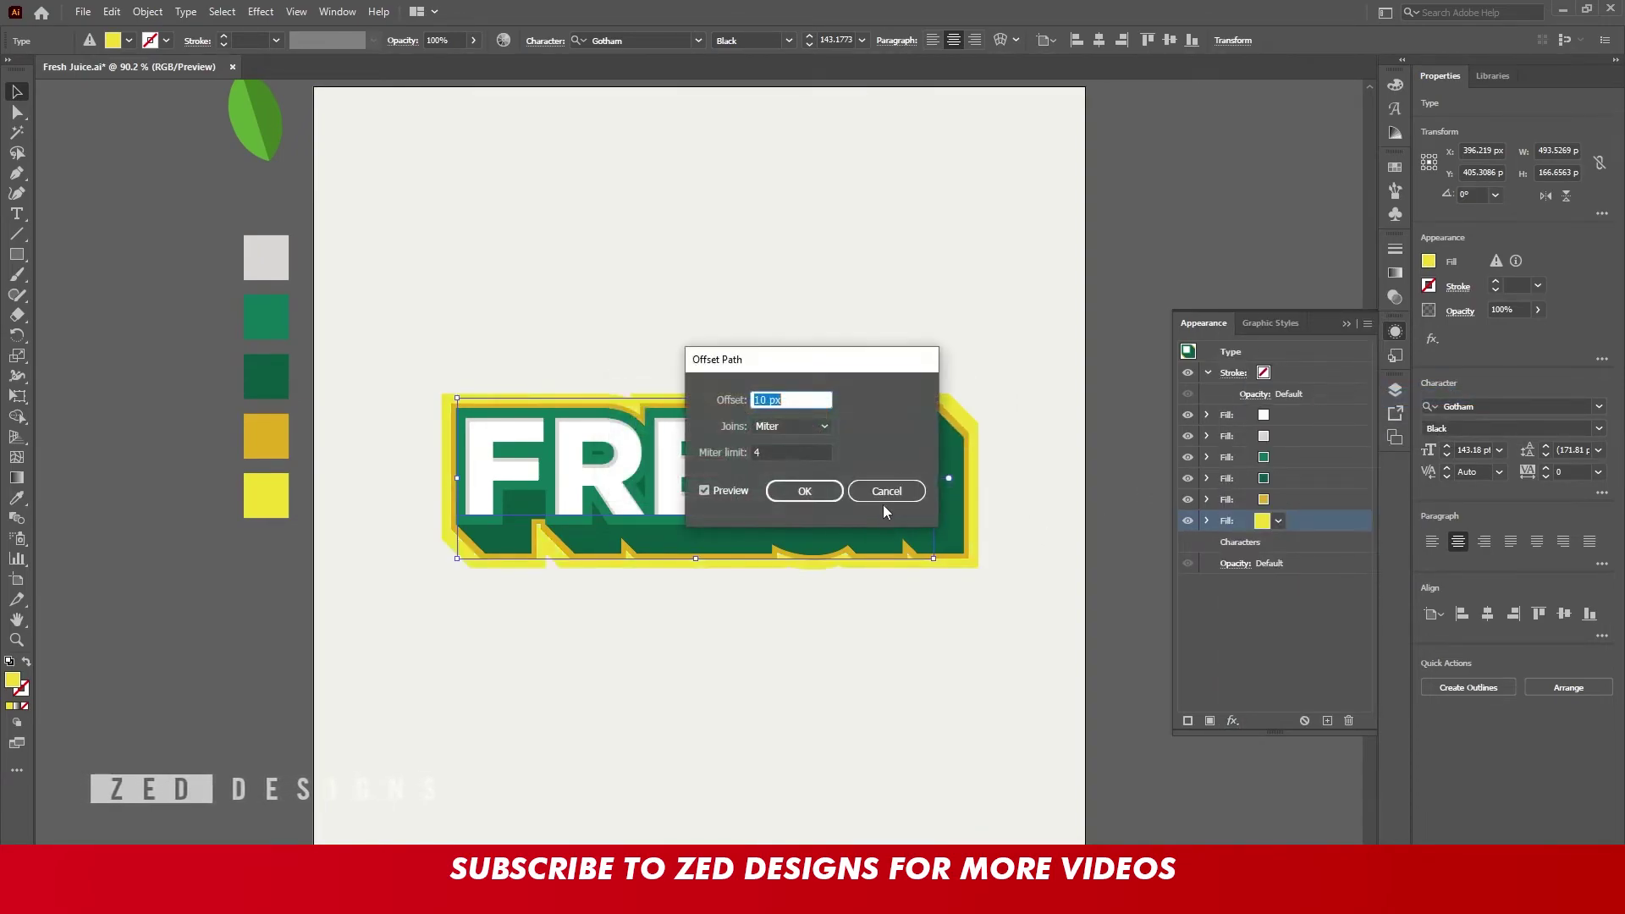
text(5)
key(Tab)
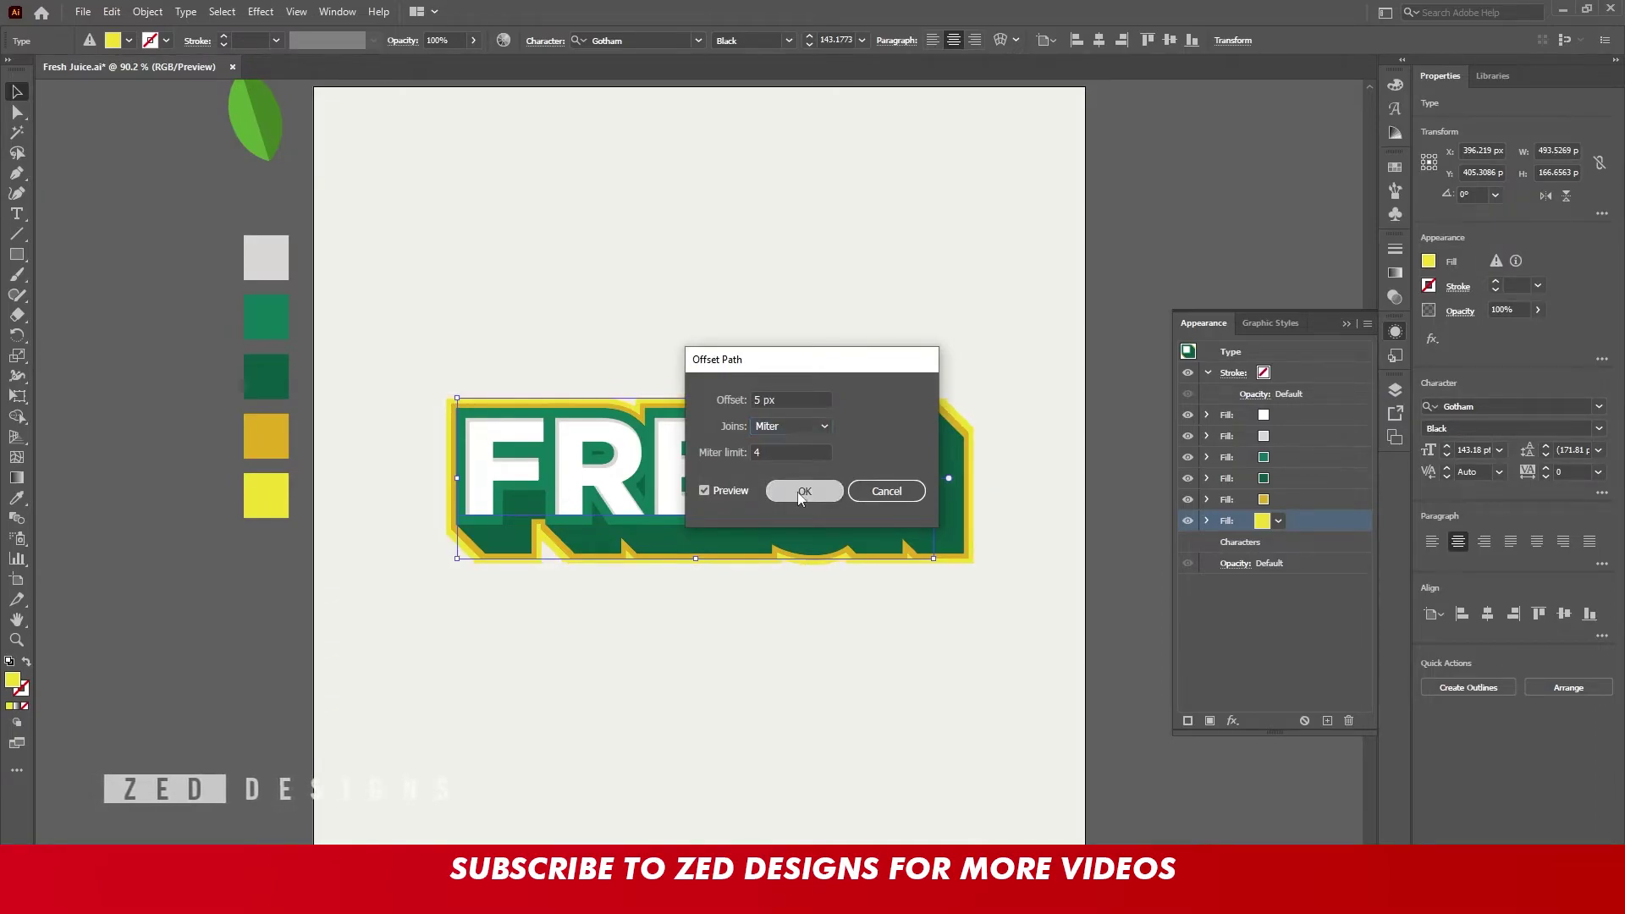
click(801, 494)
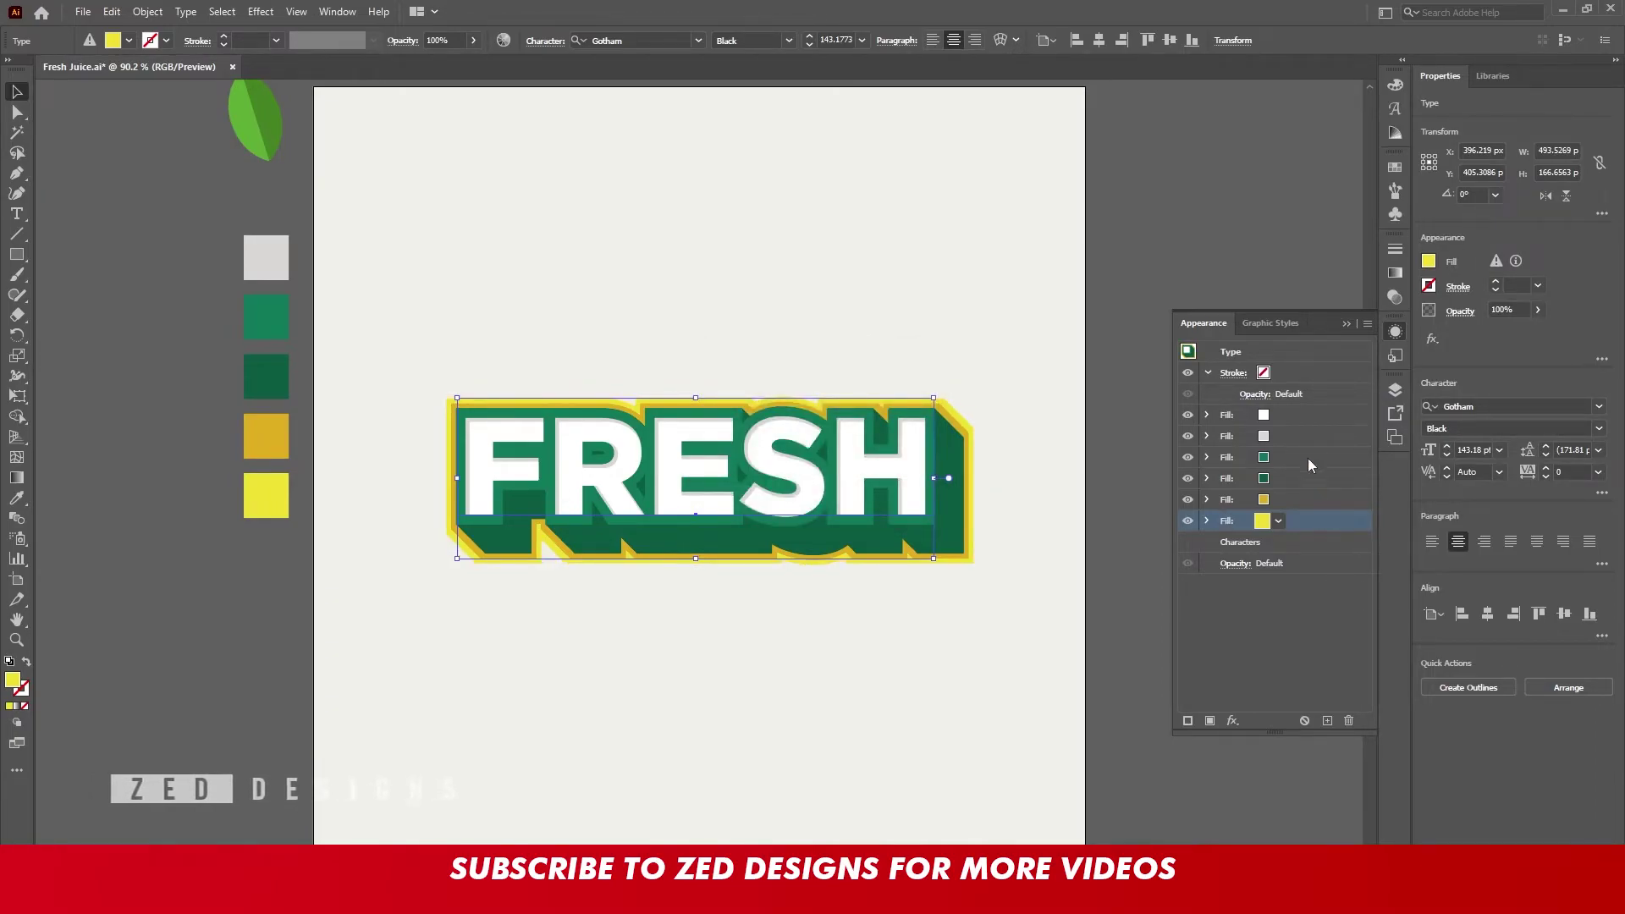
click(1309, 357)
Warp the whole FRESH type object with Rise style at 50% bend and move it higher
click(1233, 720)
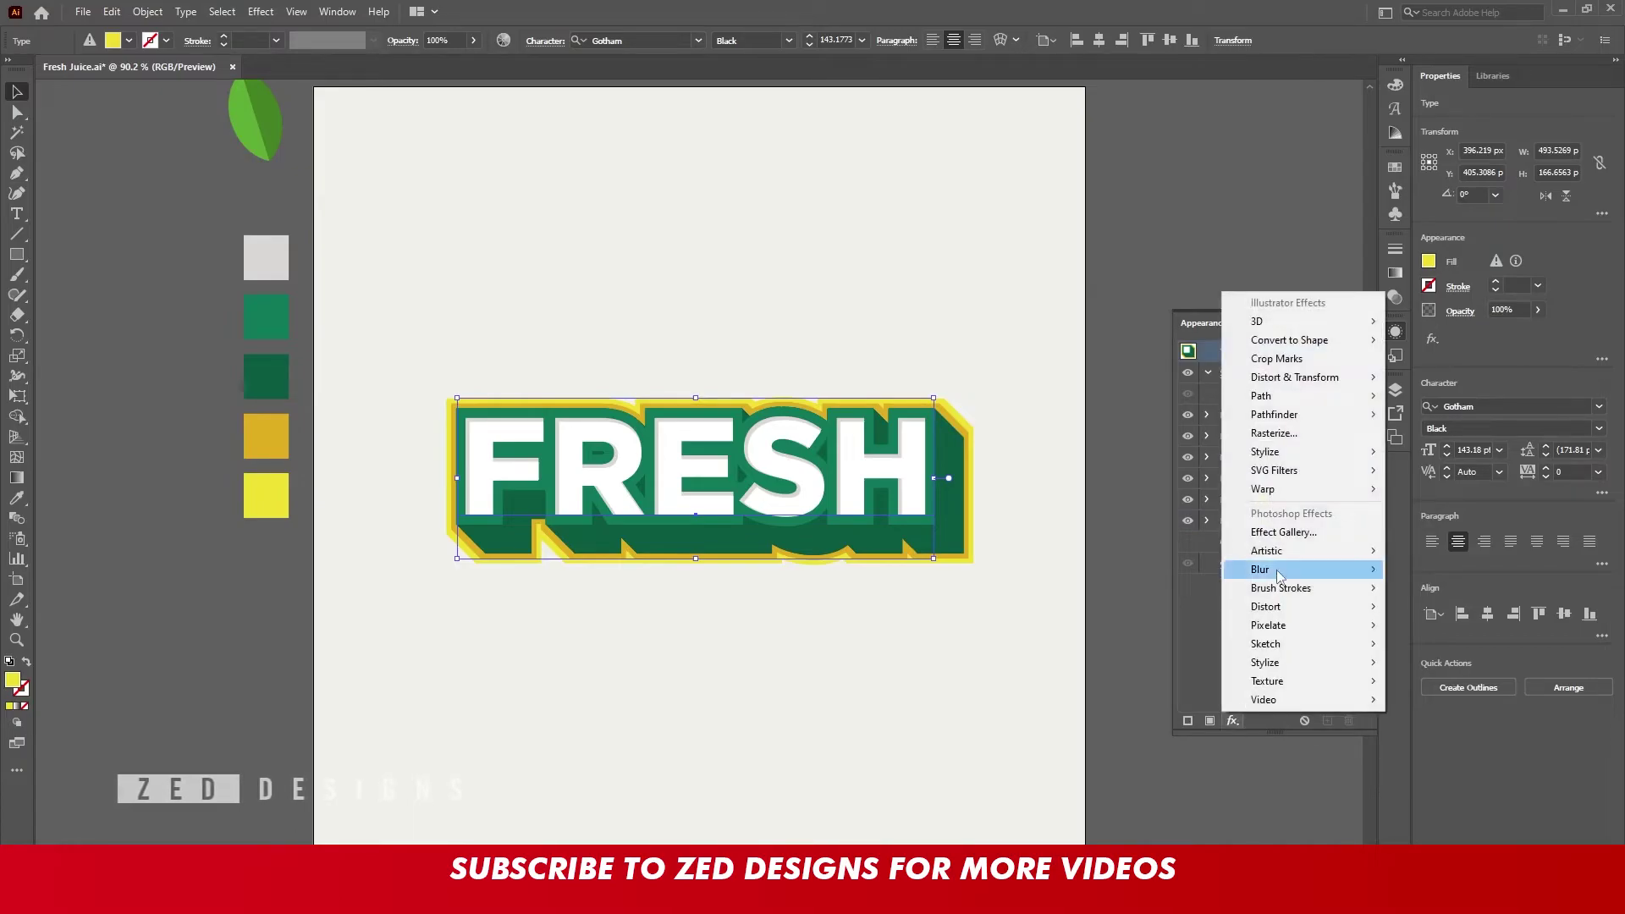
mouse_move(1295, 489)
click(1446, 490)
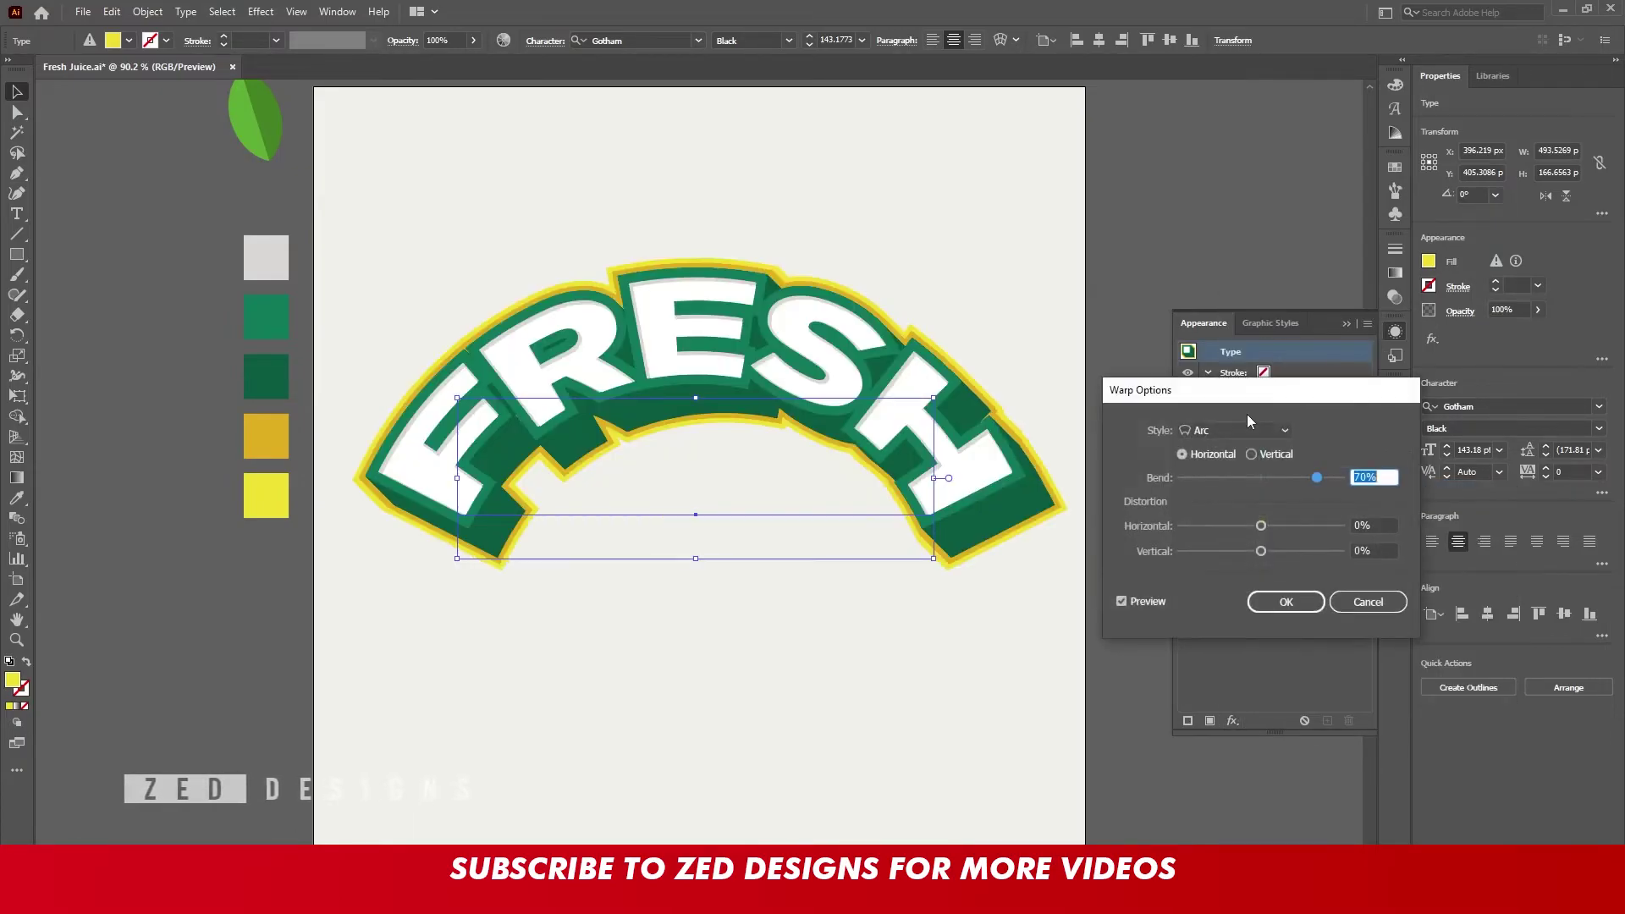
click(1239, 435)
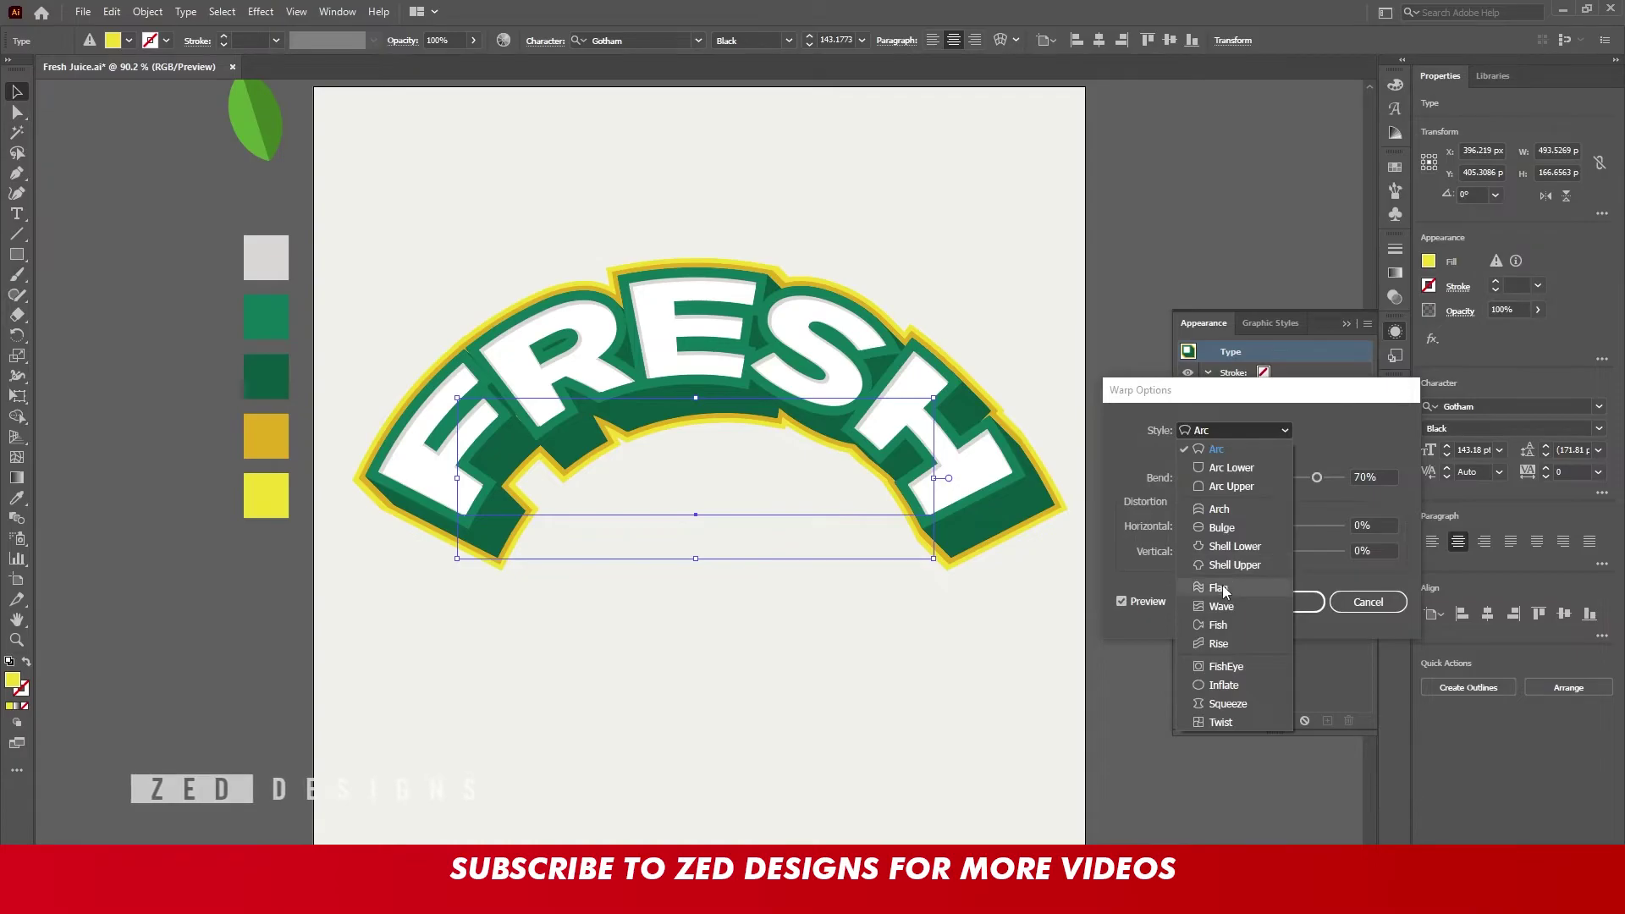
click(1227, 584)
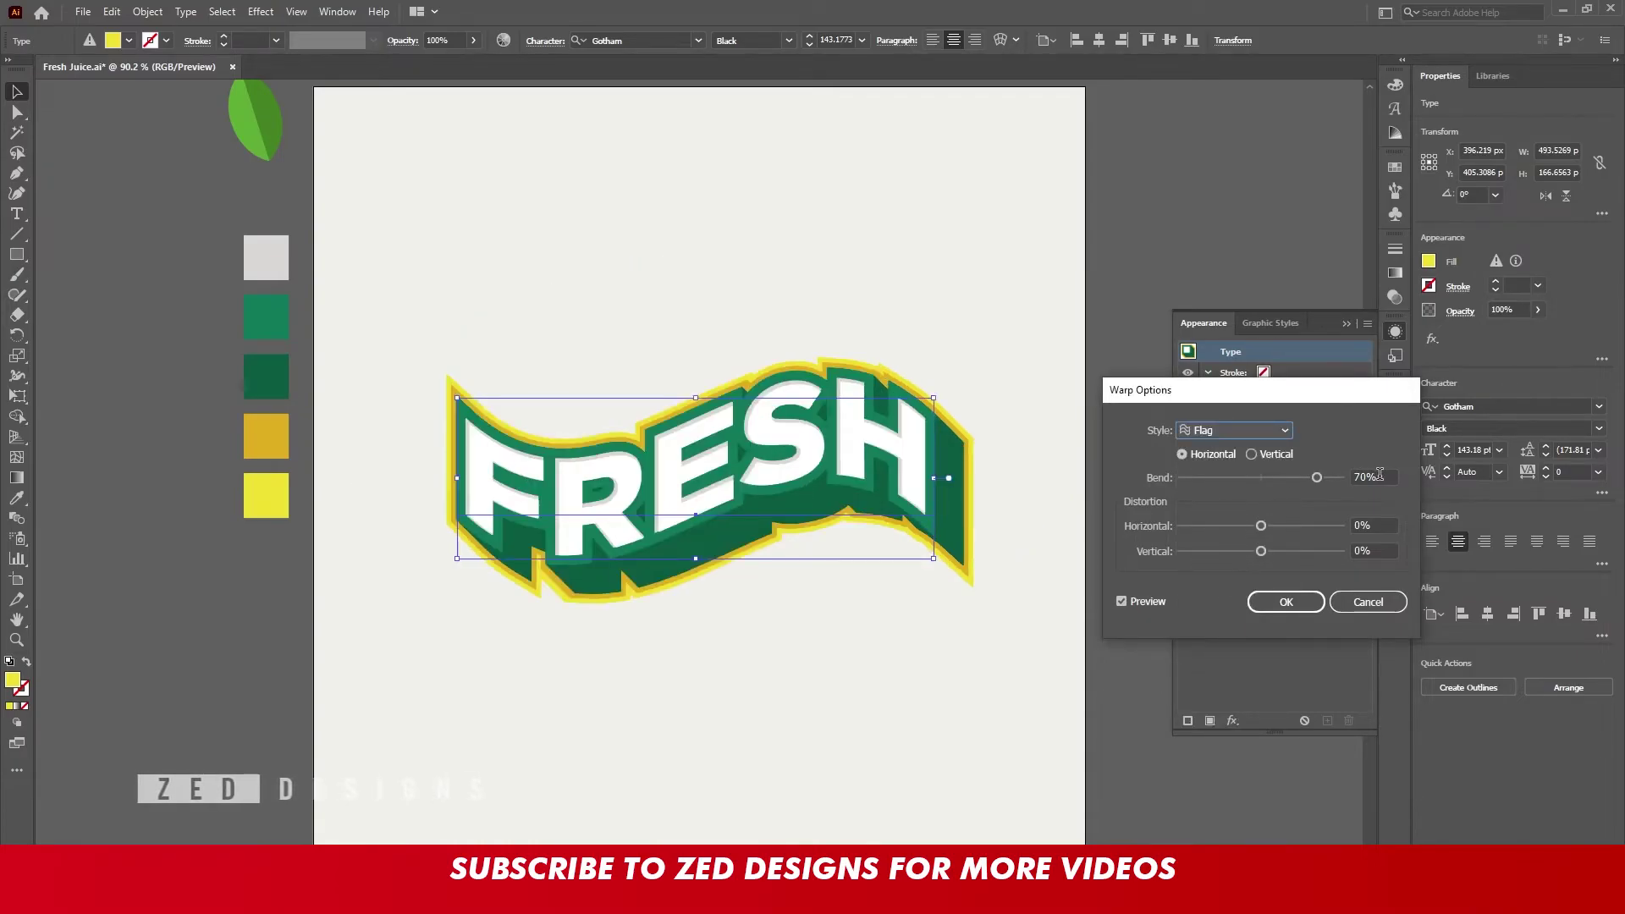
click(1271, 429)
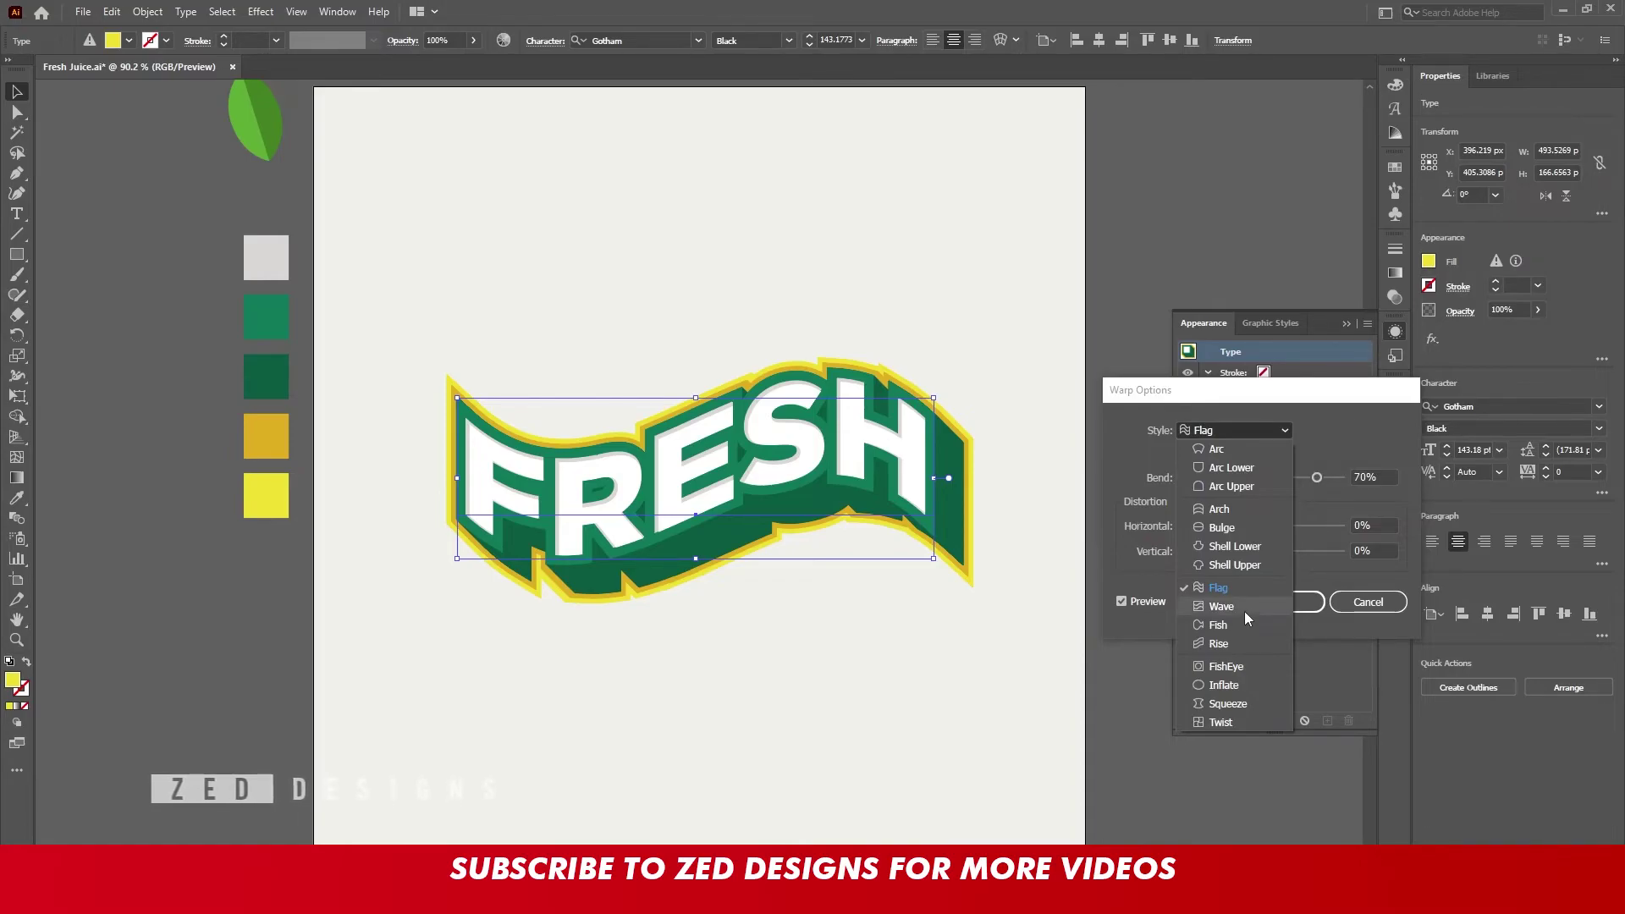
click(1229, 641)
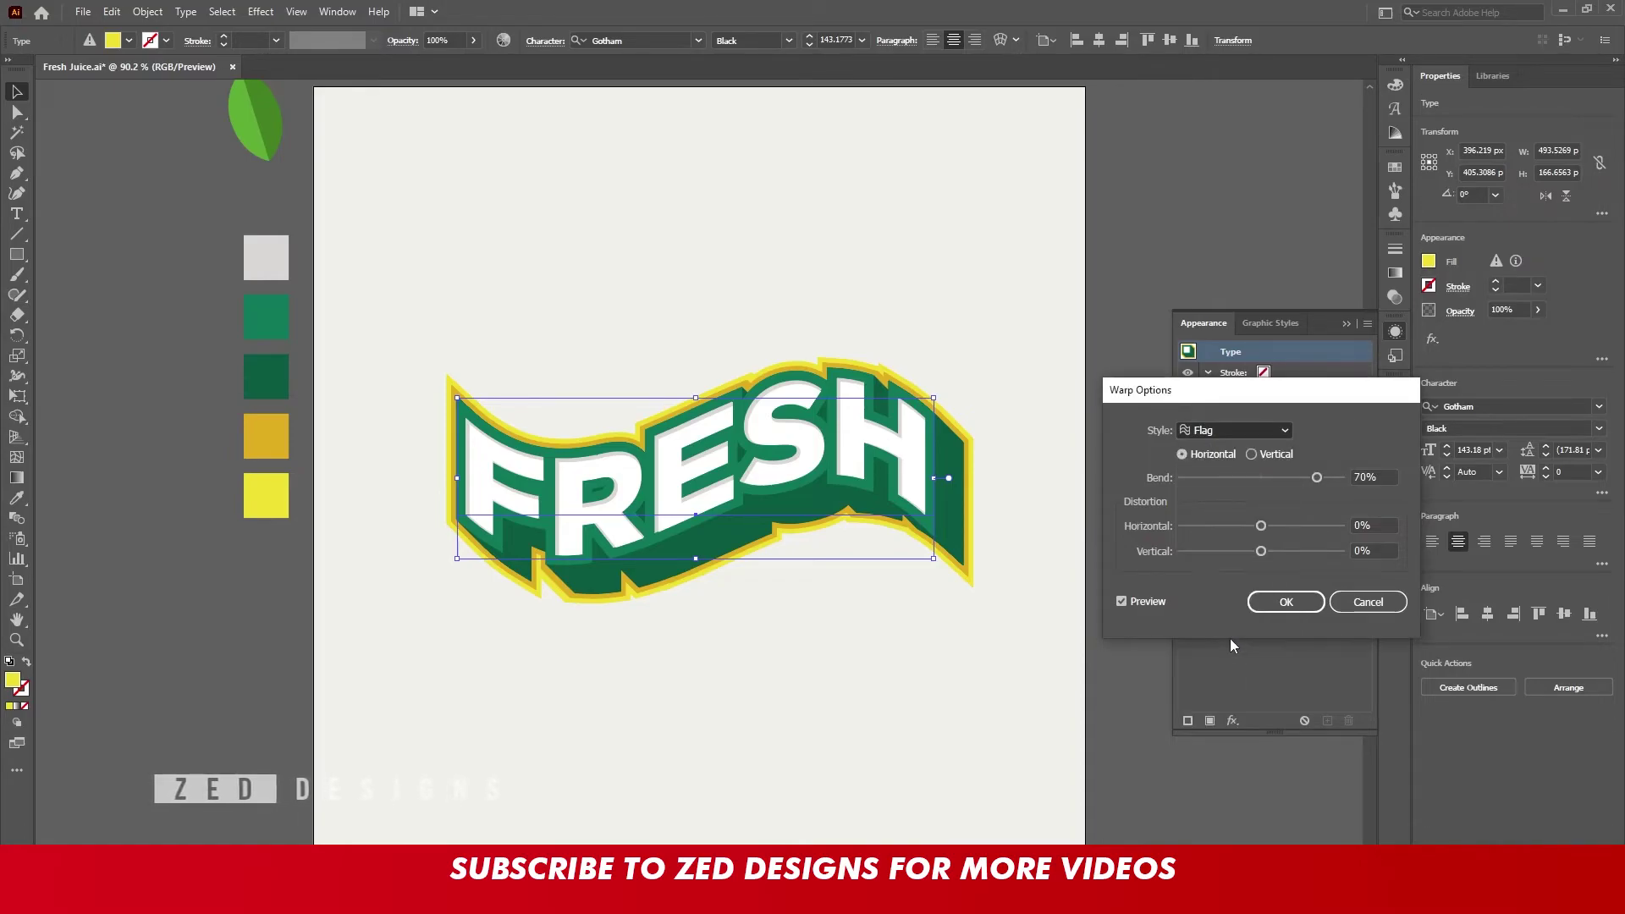
double_click(1382, 477)
text(60)
key(Tab)
key(shift+Tab)
text(50)
key(Tab)
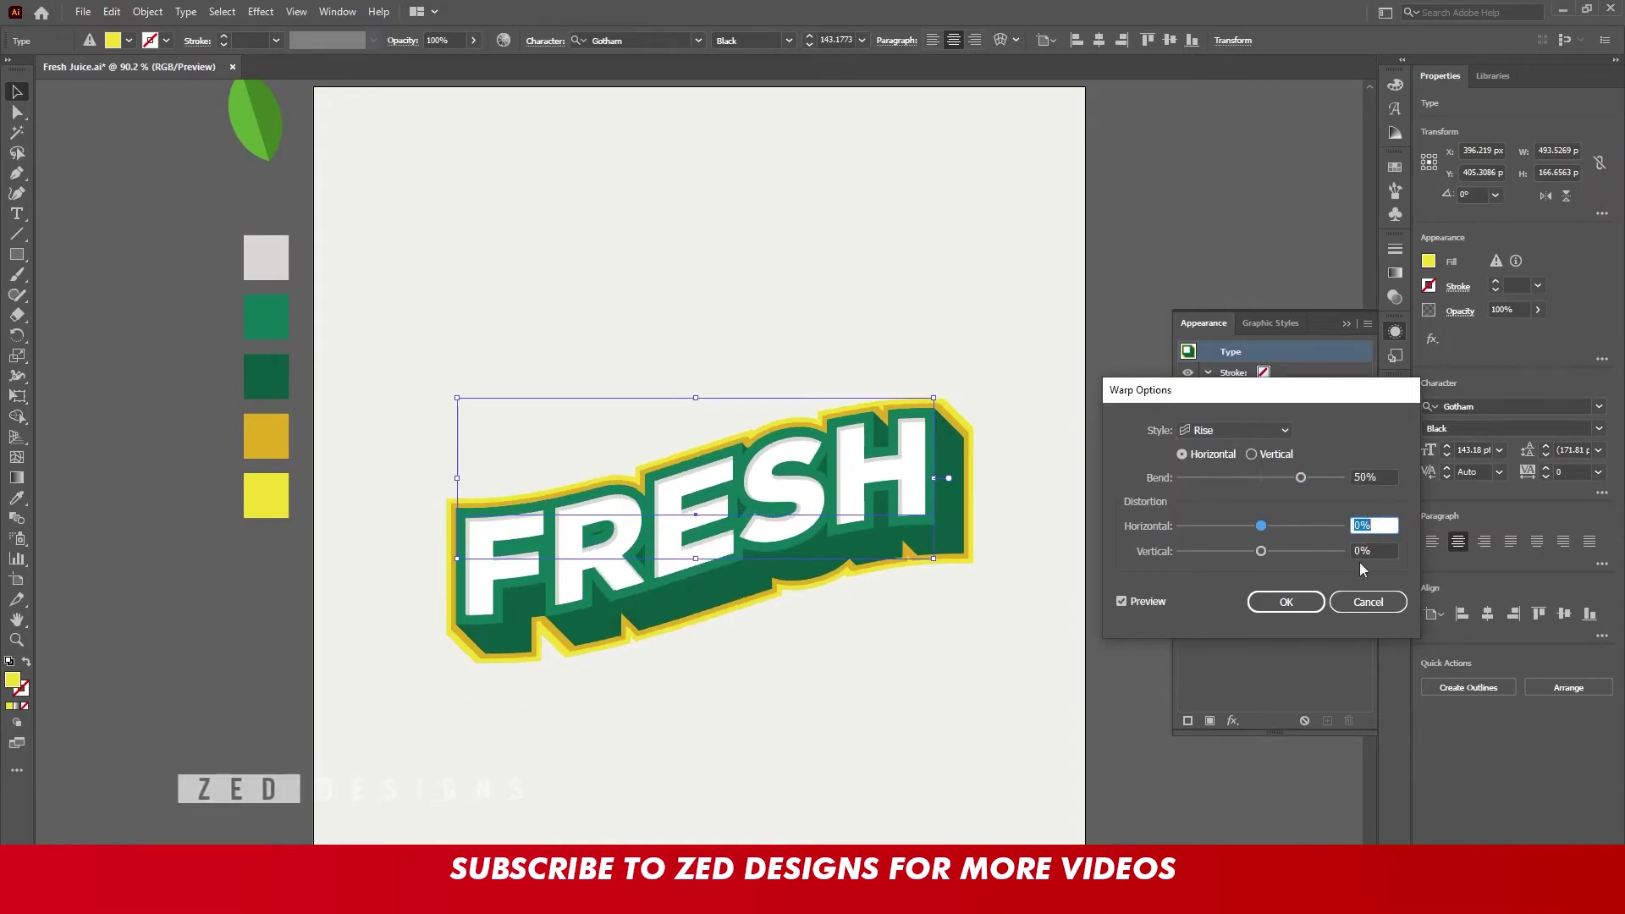
click(1282, 601)
mouse_move(865, 511)
mouse_down()
mouse_move(858, 356)
mouse_move(875, 474)
mouse_up()
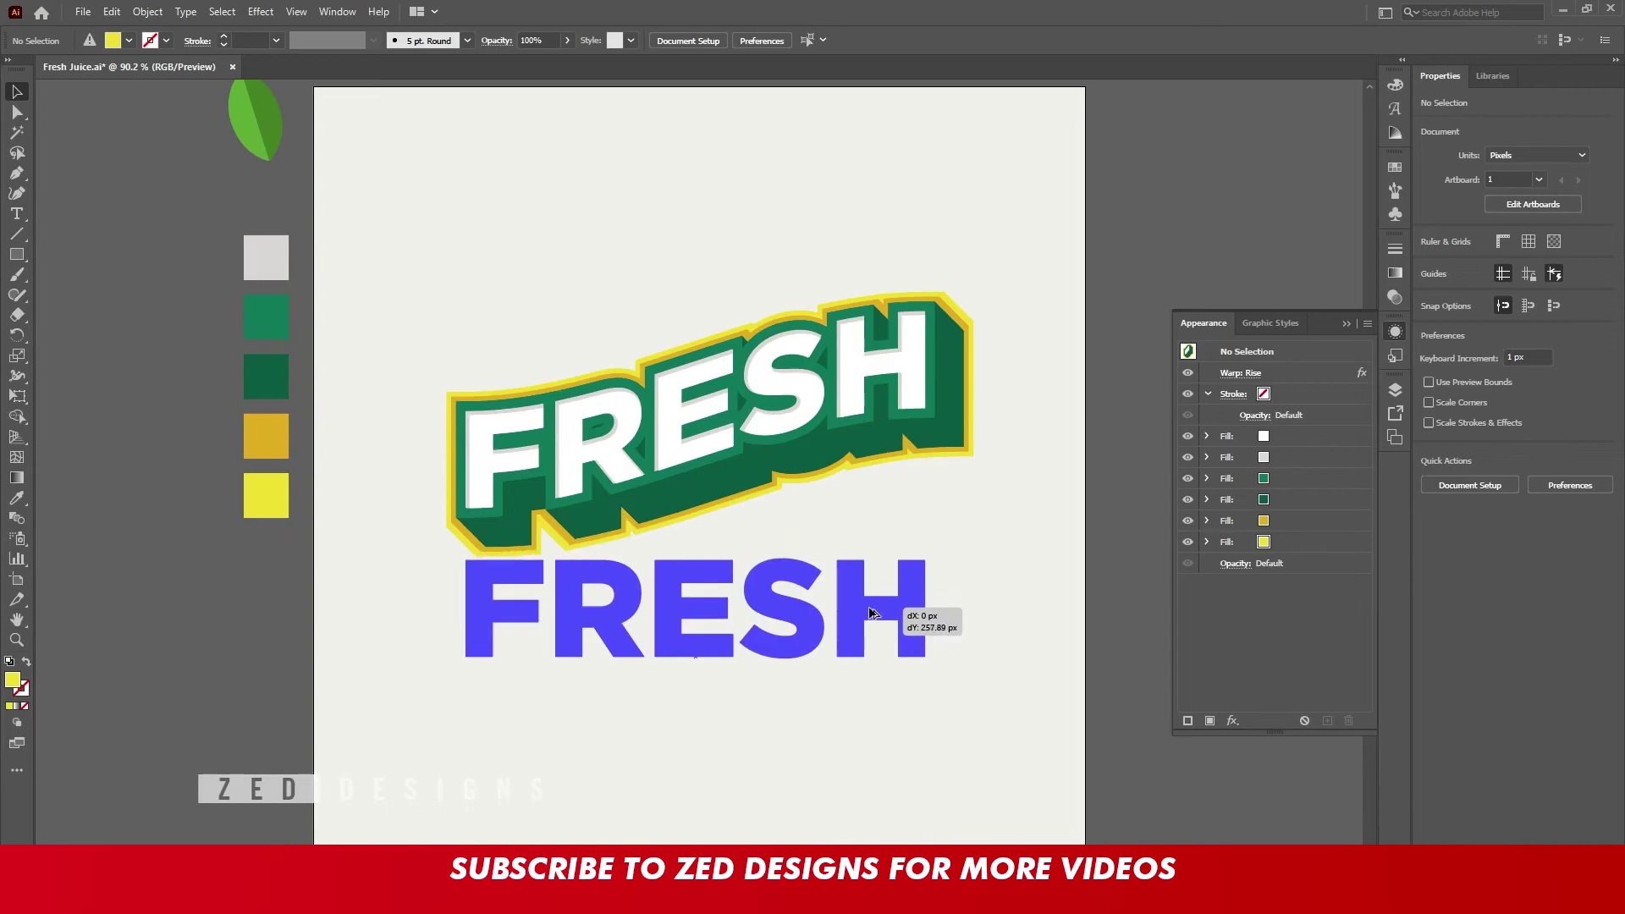
Duplicate FRESH below itself, retype the copy as JUICE, and tuck it under FRESH
drag(876, 474, 881, 624)
double_click(828, 641)
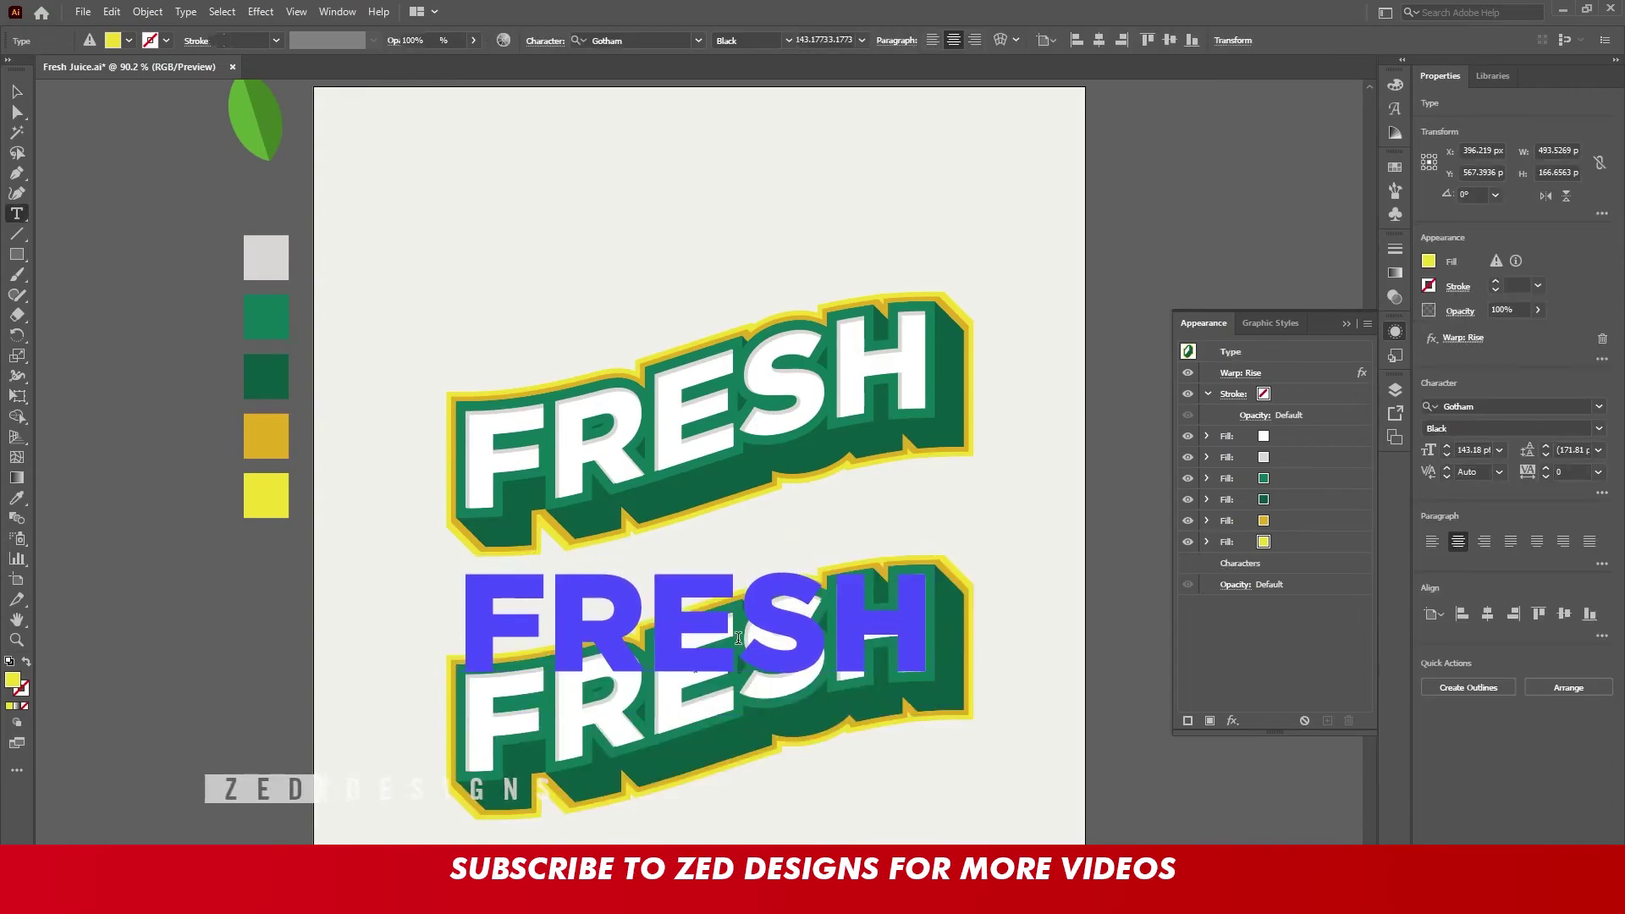
double_click(743, 637)
text(JUIC)
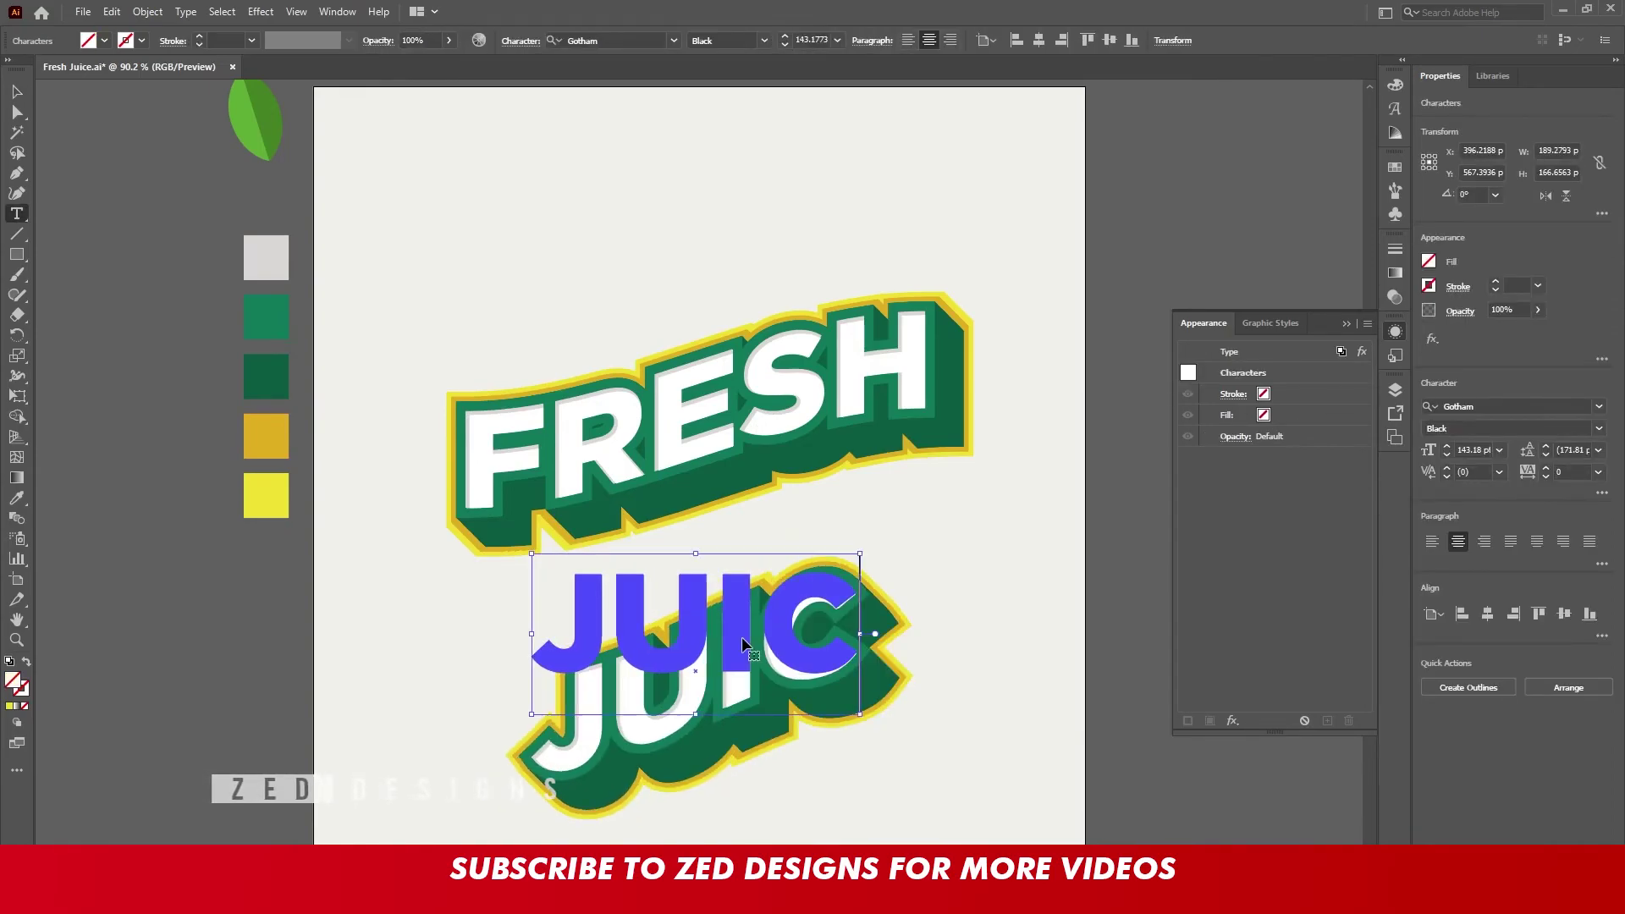
text(C)
key(BackSpace)
text(E)
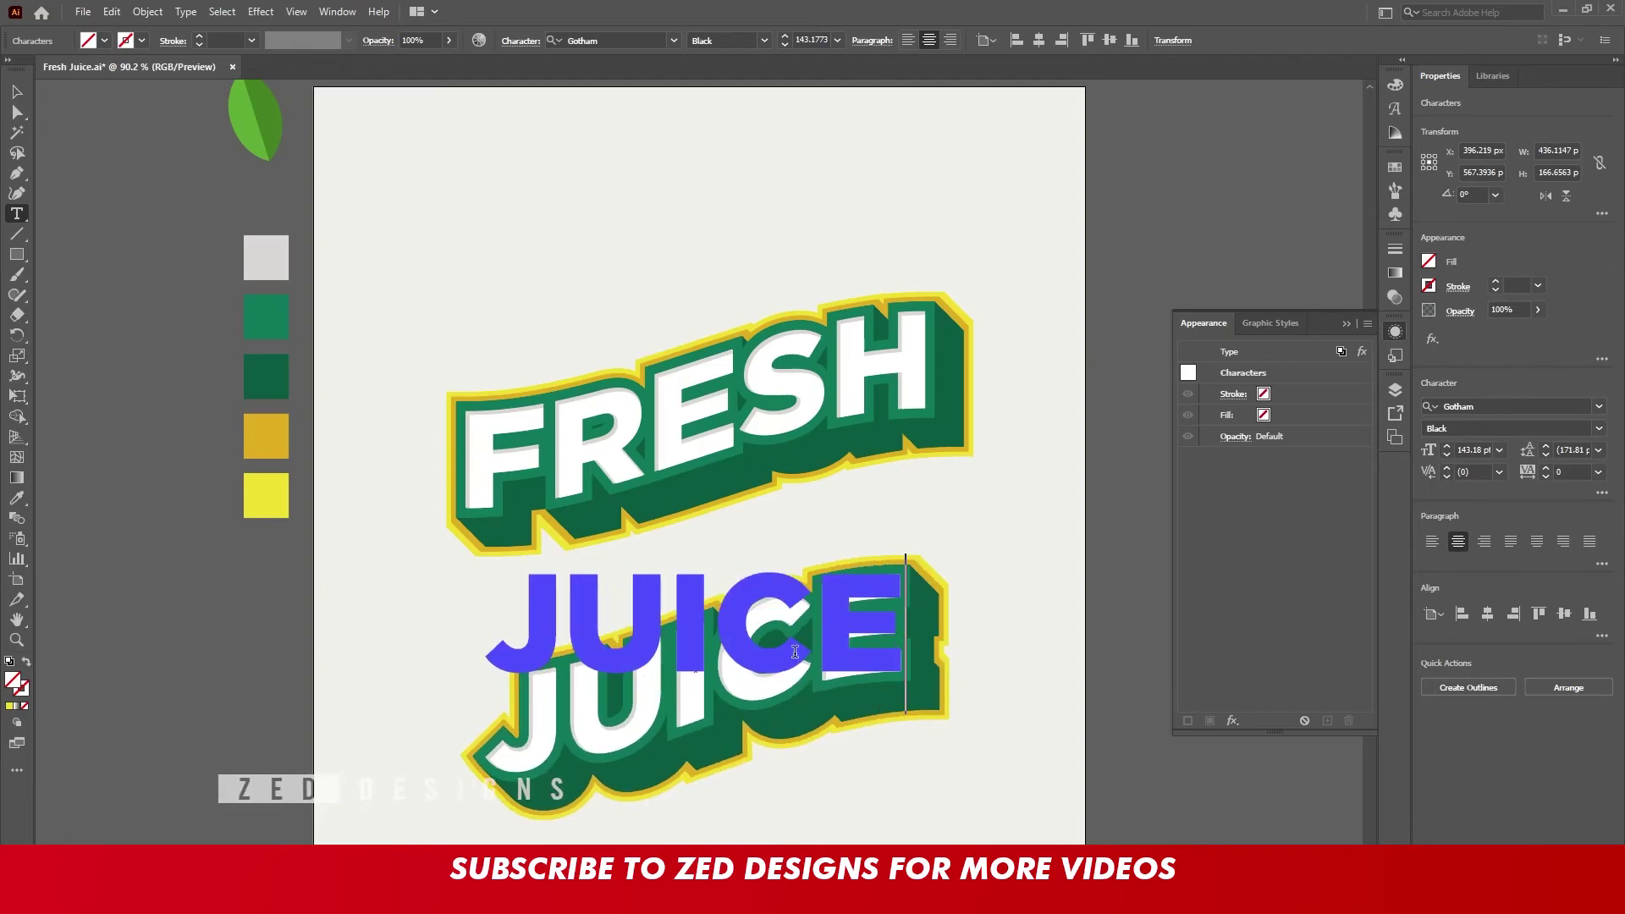
click(14, 92)
drag(885, 611, 889, 514)
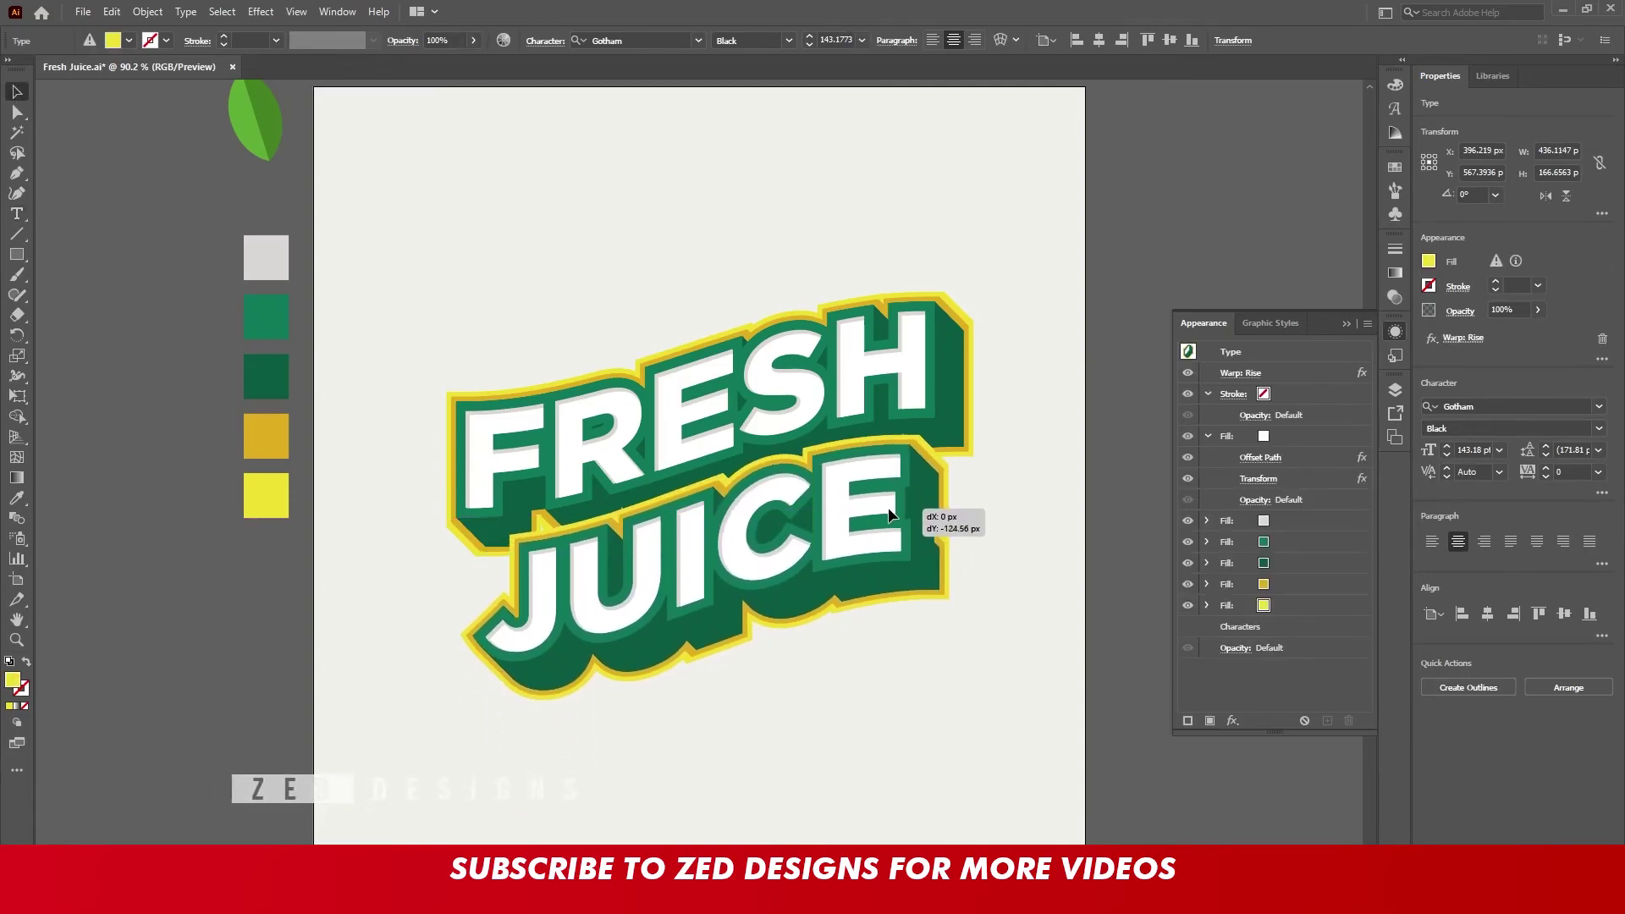